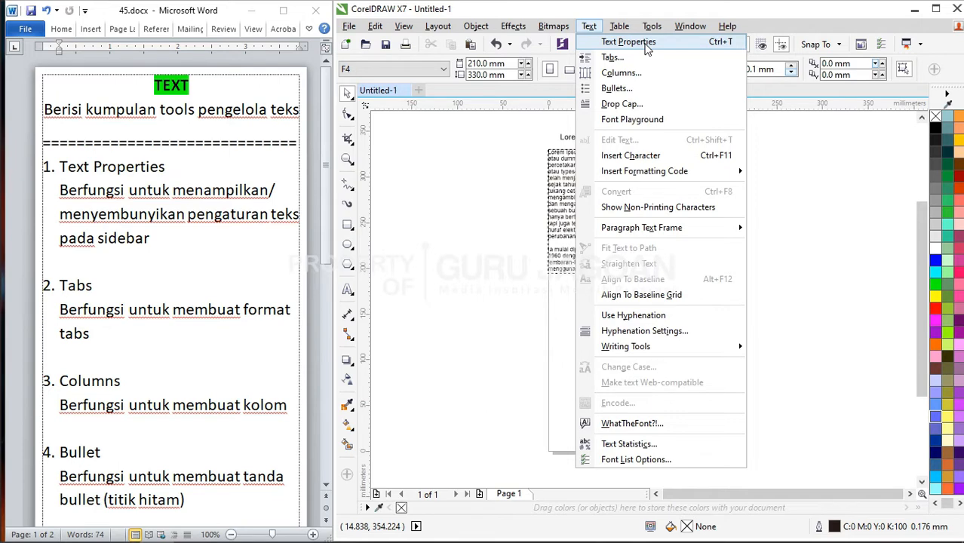
- Show the Text Properties docker, review its Character, Paragraph and Frame sections, and collapse the Character and Paragraph sections
{"action": "left_click", "coordinate": [647, 49]}
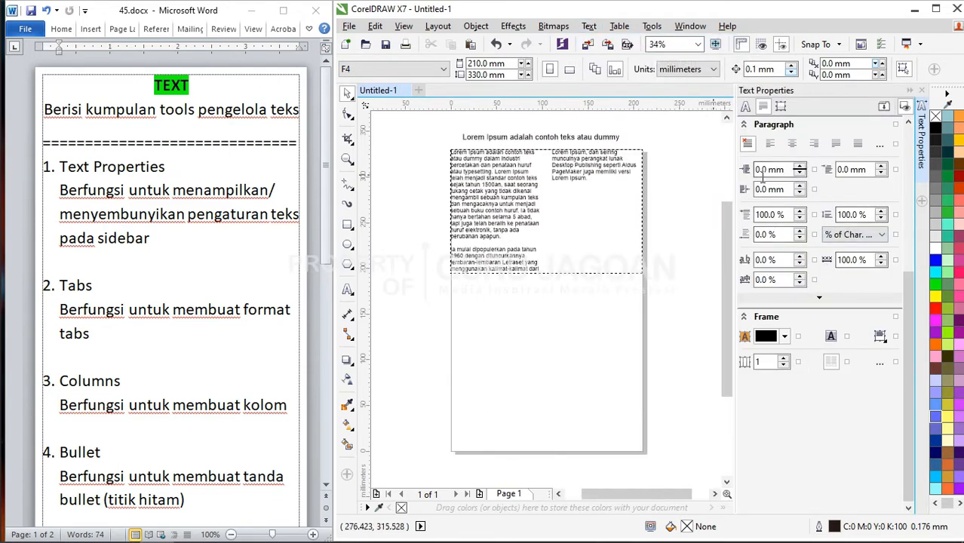
{"action": "left_click", "coordinate": [746, 107]}
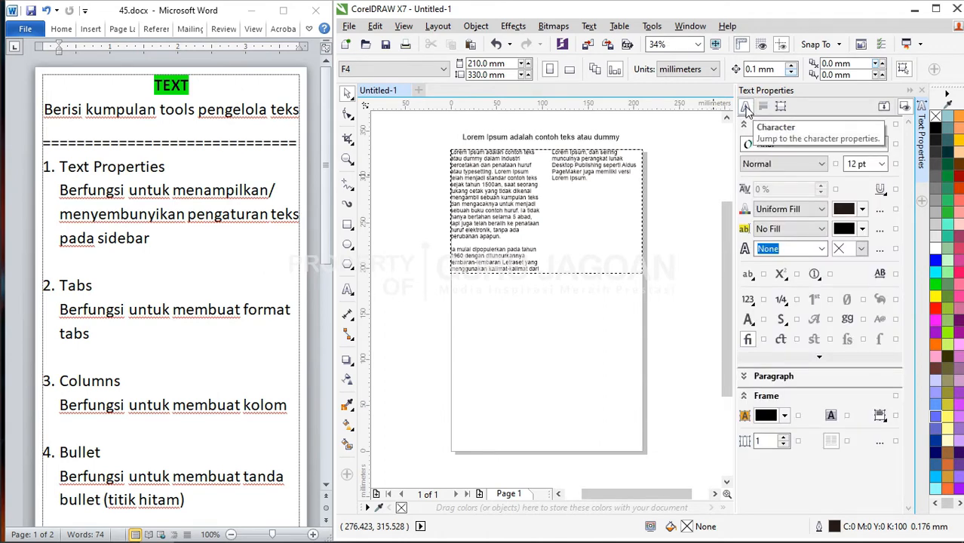
{"action": "left_click", "coordinate": [764, 107]}
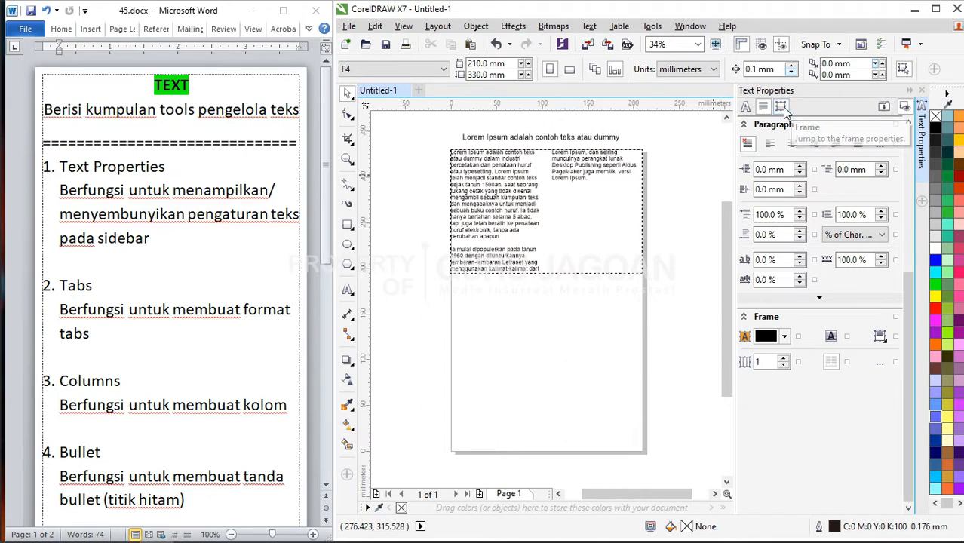
{"action": "left_click", "coordinate": [782, 108]}
{"action": "left_click", "coordinate": [745, 108]}
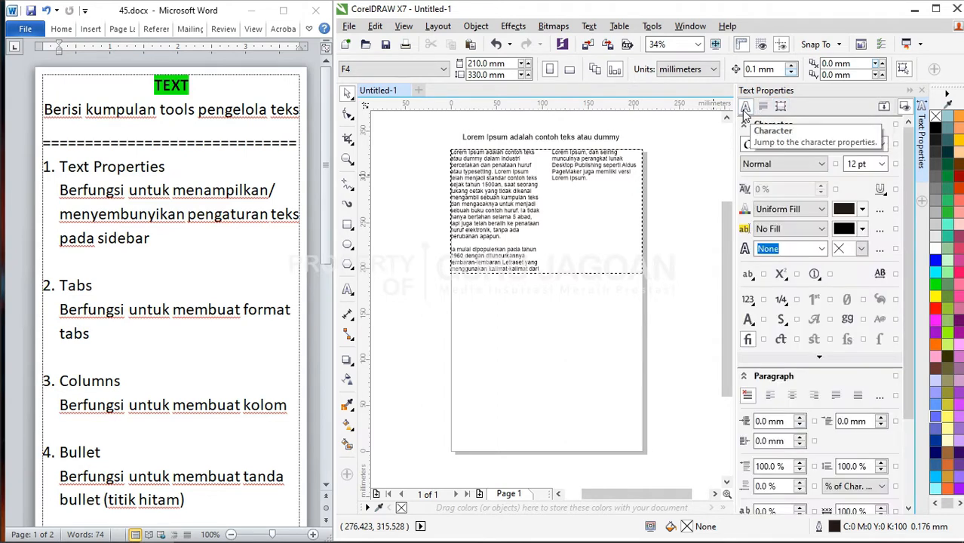
{"action": "left_click", "coordinate": [745, 124]}
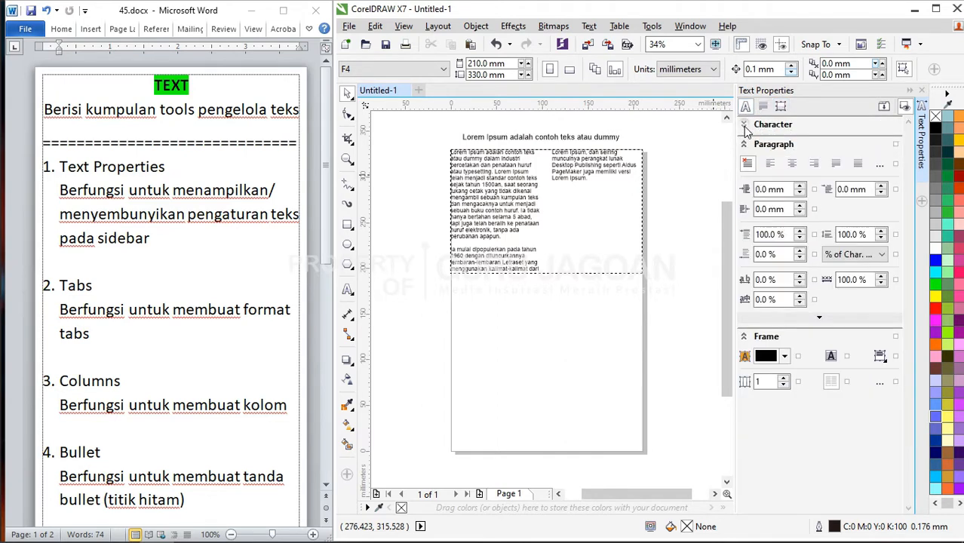
{"action": "left_click", "coordinate": [744, 144]}
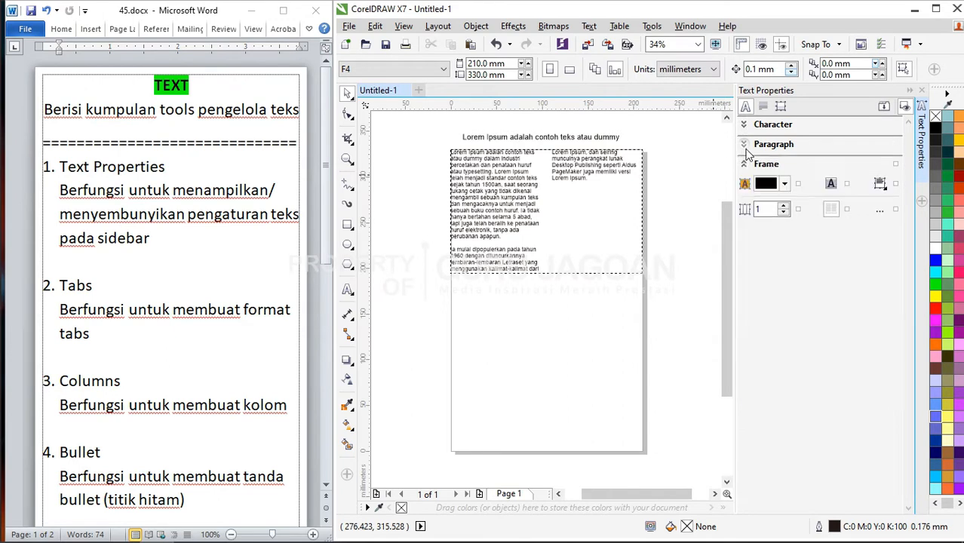
- Examine the heading and the two-column paragraph text in turn, finishing with the heading selected
{"action": "left_click", "coordinate": [562, 143]}
{"action": "scroll", "coordinate": [558, 144], "scroll_direction": "up", "scroll_amount": 2}
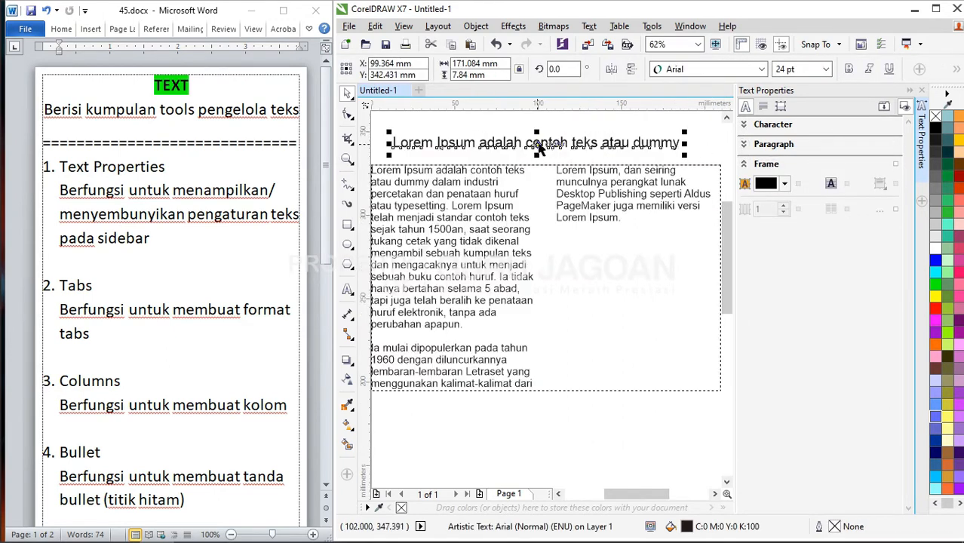
{"action": "scroll", "coordinate": [550, 137], "scroll_direction": "down", "scroll_amount": 2}
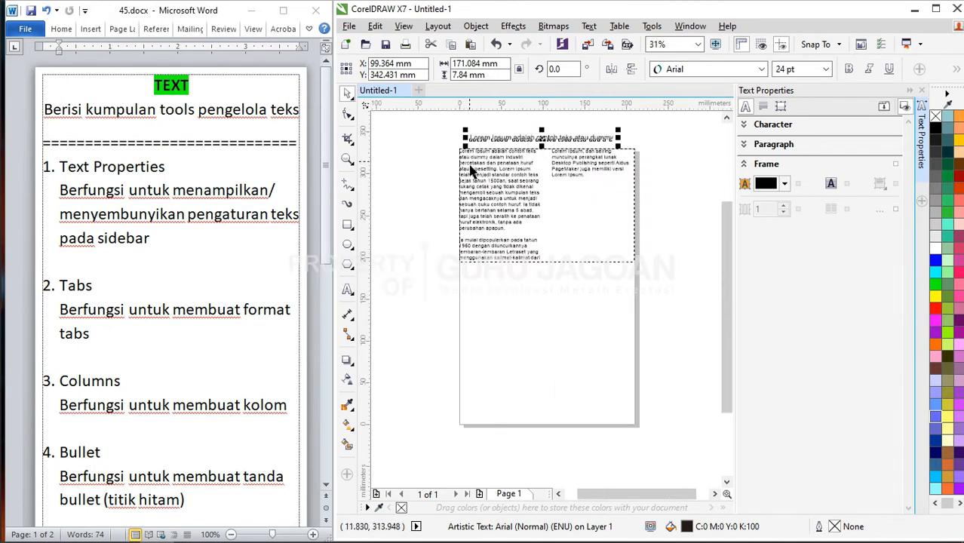
{"action": "scroll", "coordinate": [472, 171], "scroll_direction": "up", "scroll_amount": 2}
{"action": "left_click", "coordinate": [471, 171]}
{"action": "scroll", "coordinate": [486, 154], "scroll_direction": "down", "scroll_amount": 2}
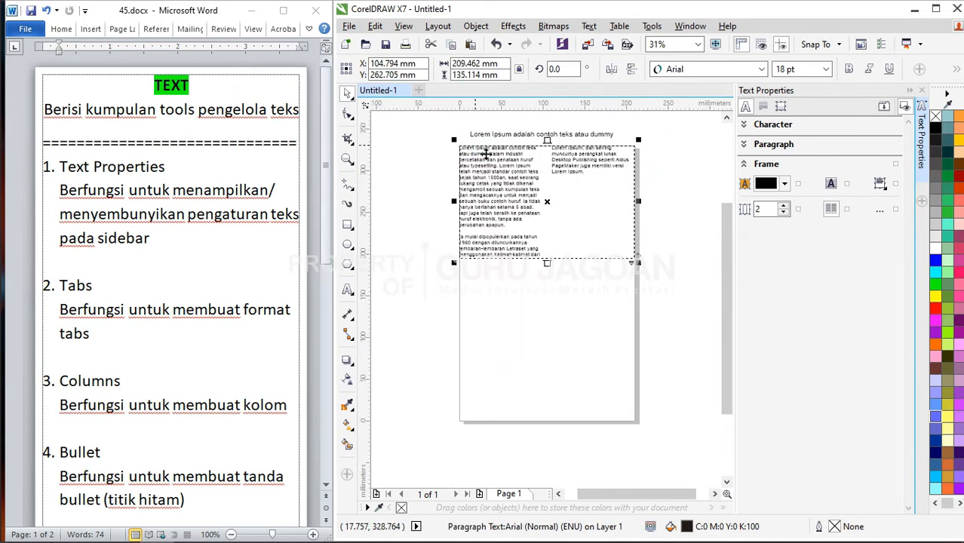
{"action": "scroll", "coordinate": [486, 153], "scroll_direction": "up", "scroll_amount": 2}
{"action": "left_click", "coordinate": [487, 150]}
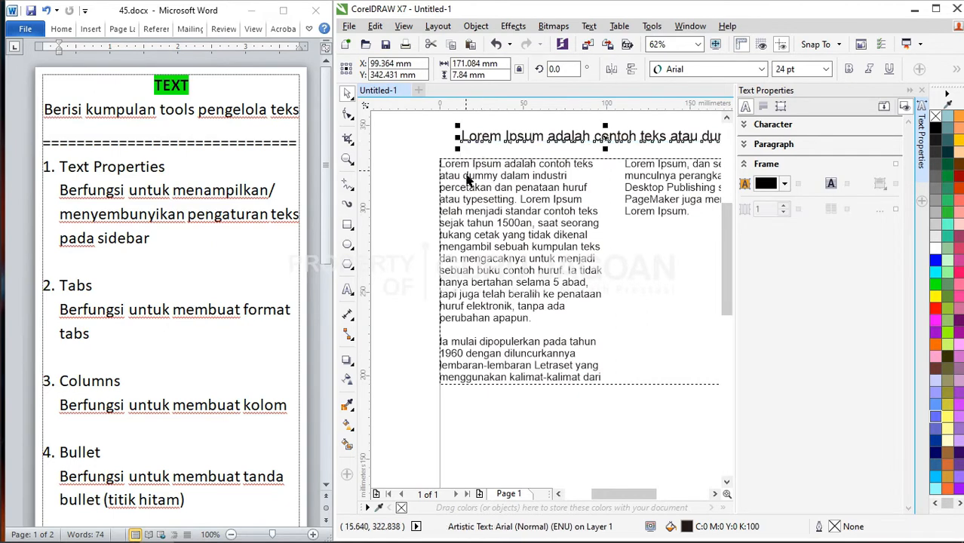
- Expand the Character settings for the heading and review the available fonts
{"action": "left_click", "coordinate": [746, 125]}
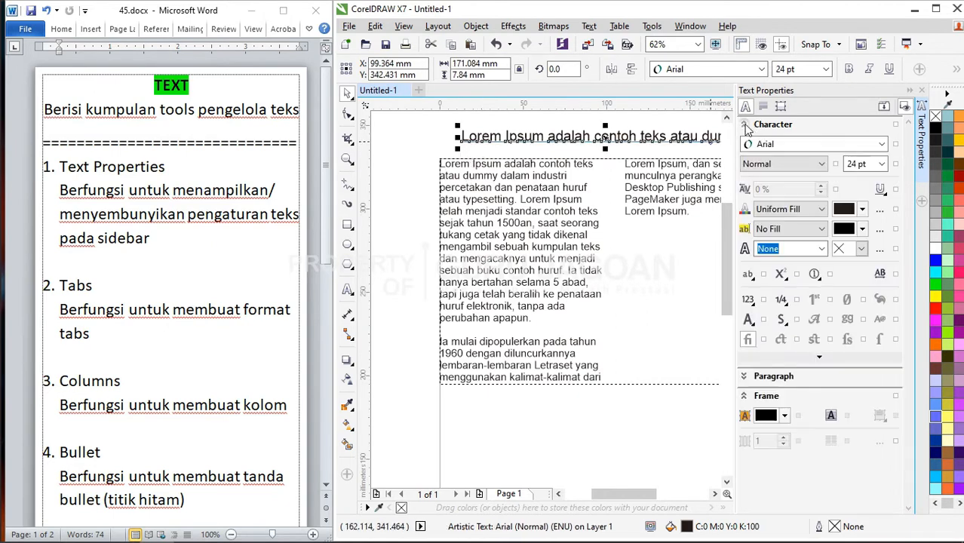
{"action": "left_click", "coordinate": [755, 144]}
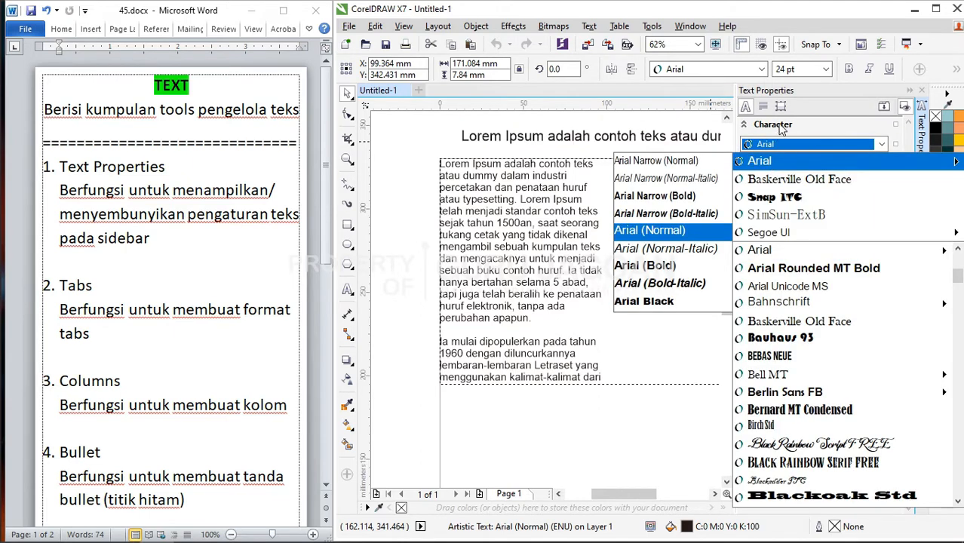
{"action": "left_click", "coordinate": [776, 125]}
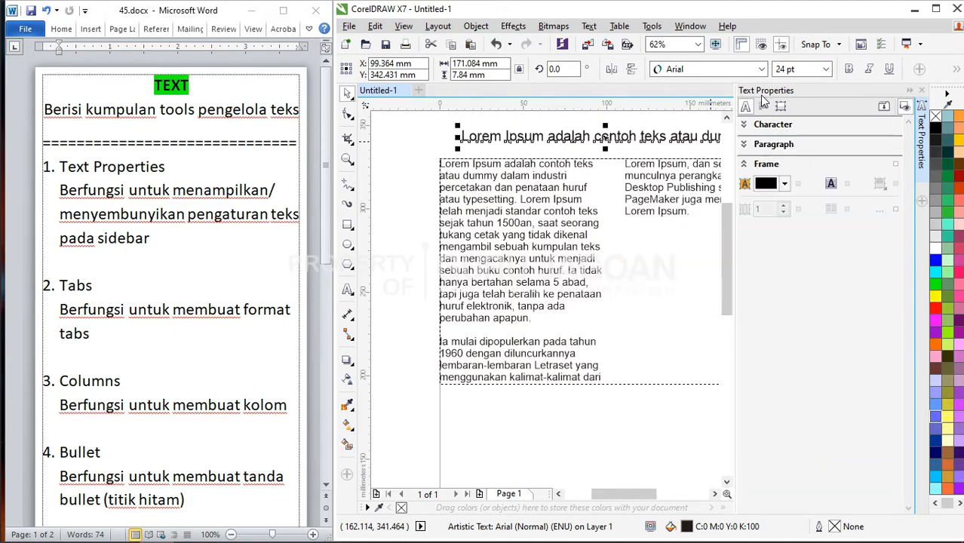
{"action": "left_click", "coordinate": [744, 124]}
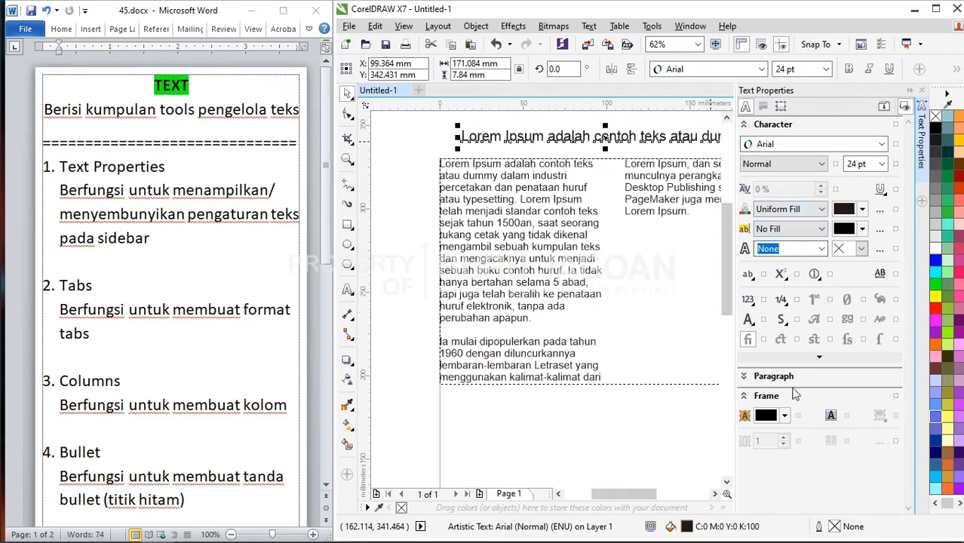
- Review the vertical spacing units in the heading's Paragraph settings, keeping % of Char. height
{"action": "left_click", "coordinate": [763, 107]}
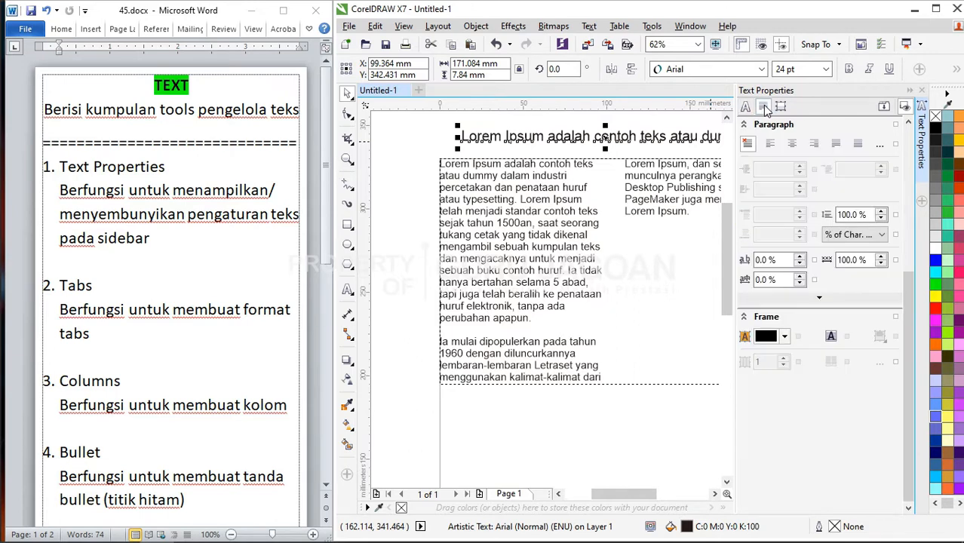
{"action": "left_click", "coordinate": [864, 236]}
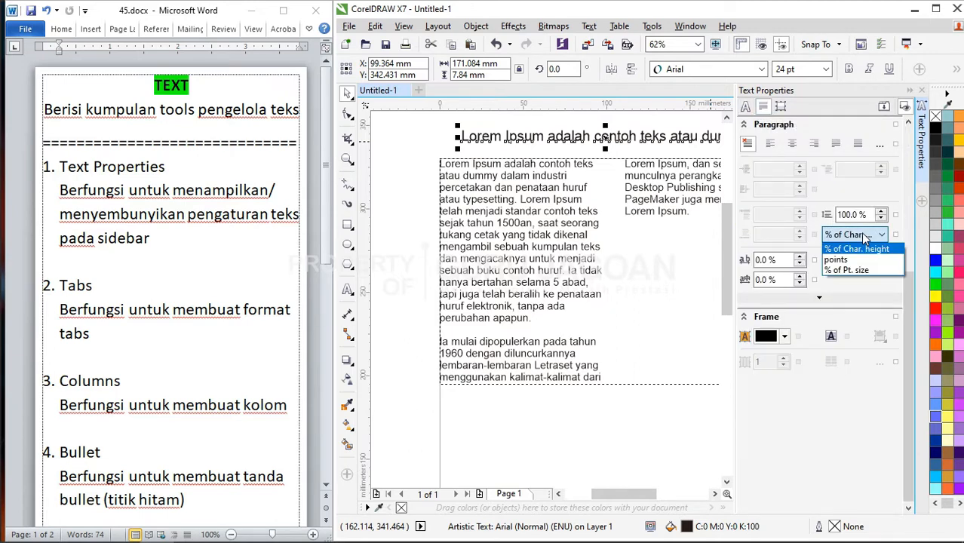
{"action": "left_click", "coordinate": [859, 249]}
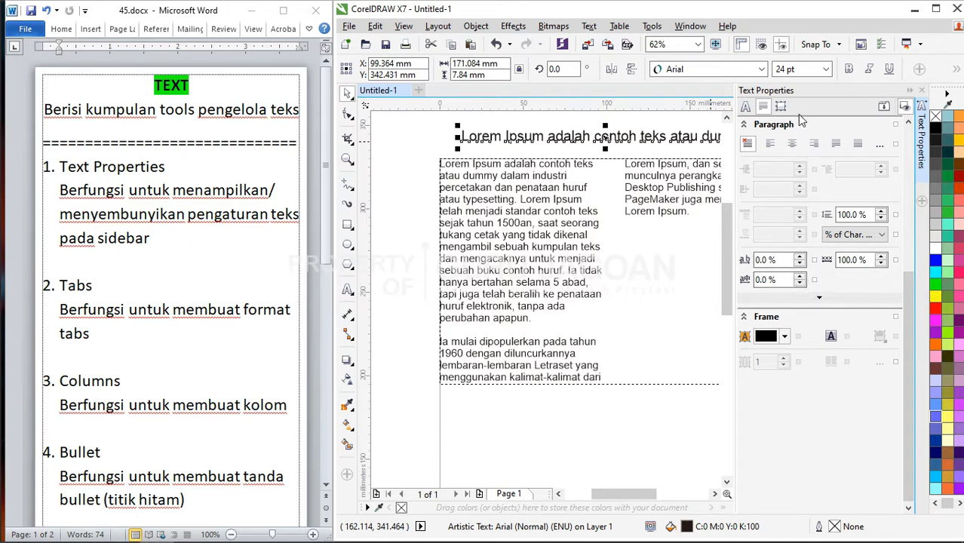
- Review the font style and fill type options in the heading's Character settings without changing them
{"action": "left_click", "coordinate": [746, 107]}
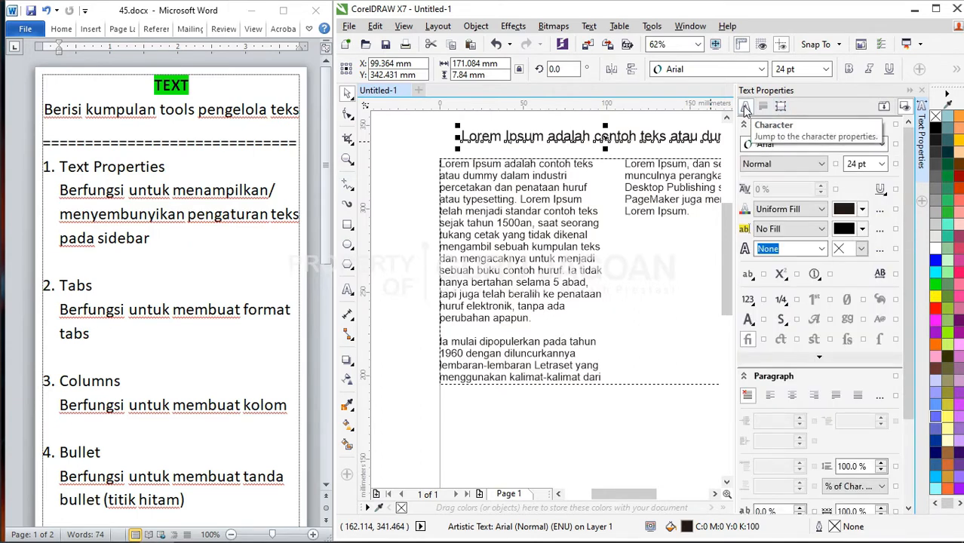
{"action": "left_click", "coordinate": [779, 164]}
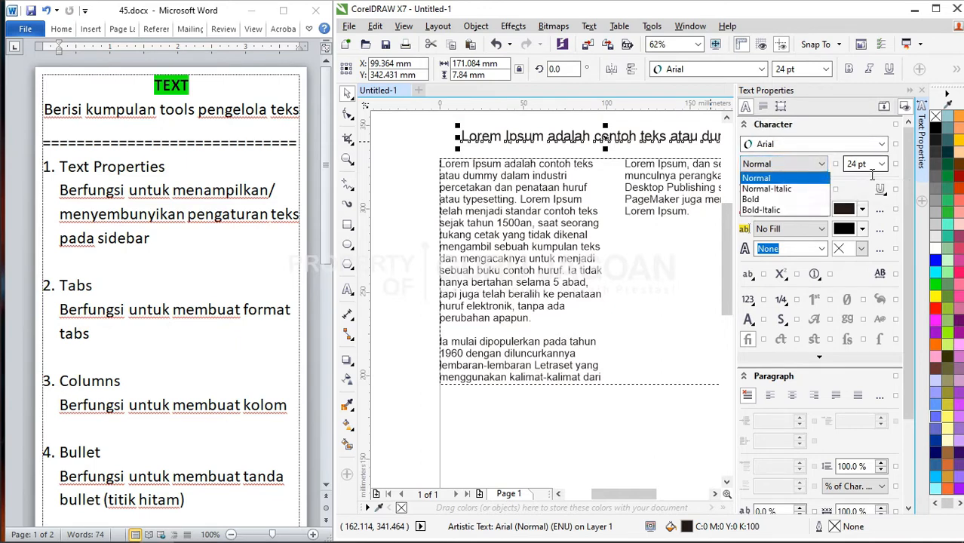
{"action": "left_click", "coordinate": [864, 184]}
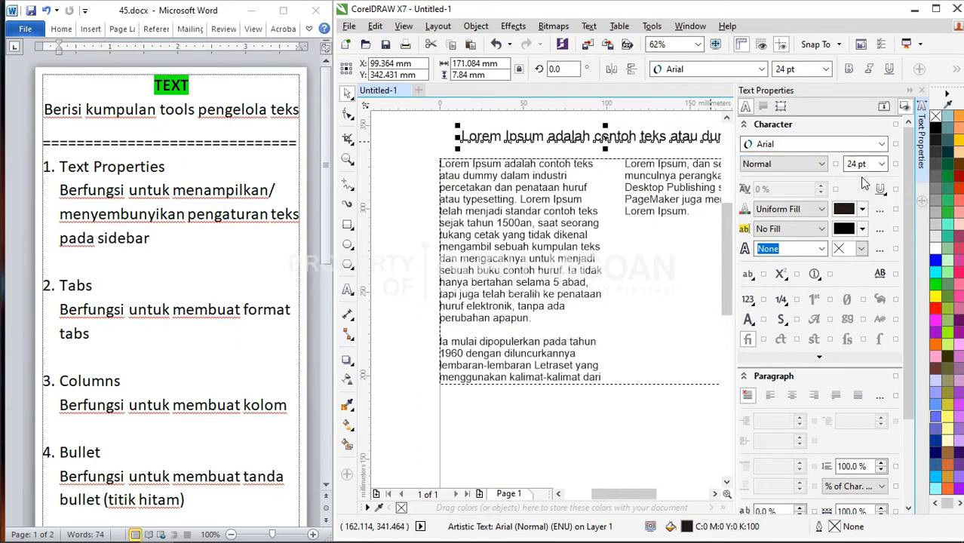
{"action": "left_click", "coordinate": [785, 211]}
{"action": "left_click", "coordinate": [784, 213]}
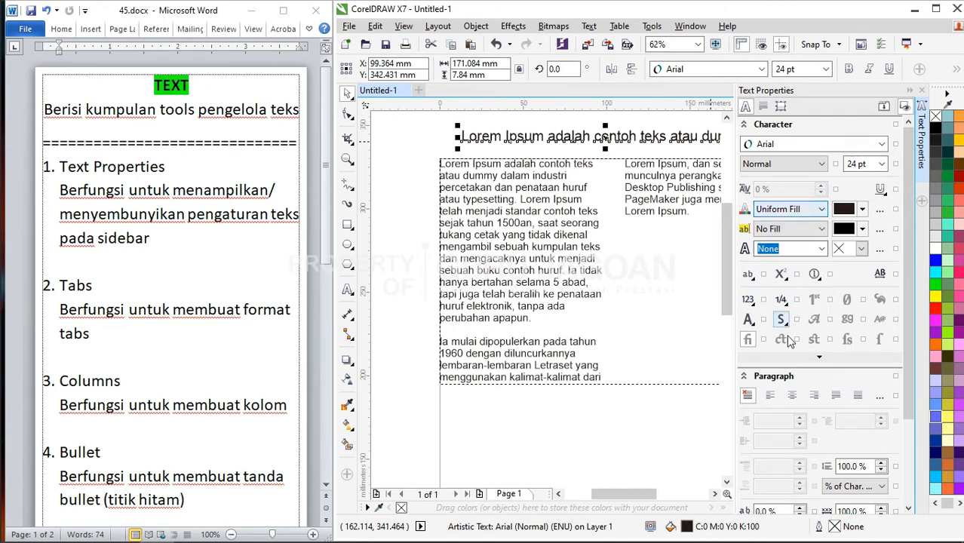
{"action": "scroll", "coordinate": [777, 317], "scroll_direction": "down", "scroll_amount": 1}
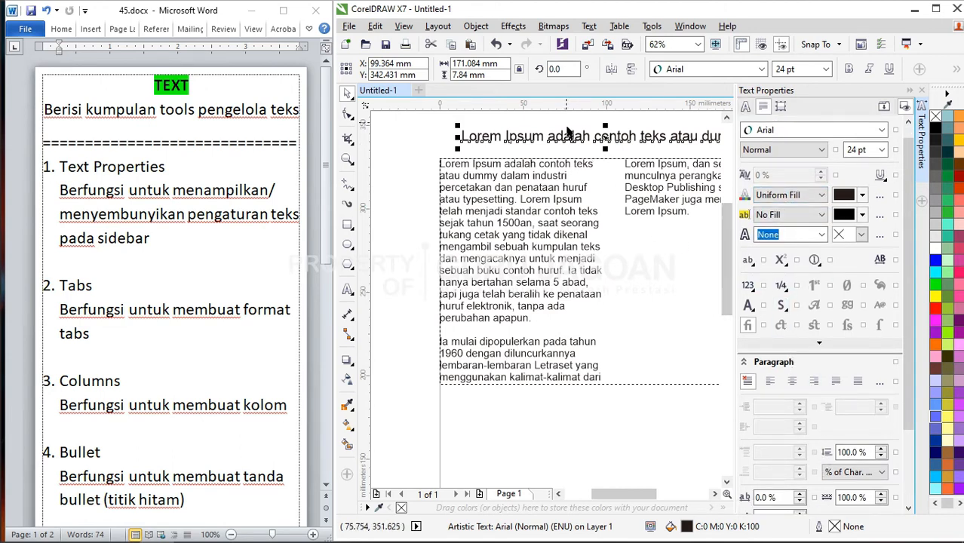
{"action": "key", "text": "Escape"}
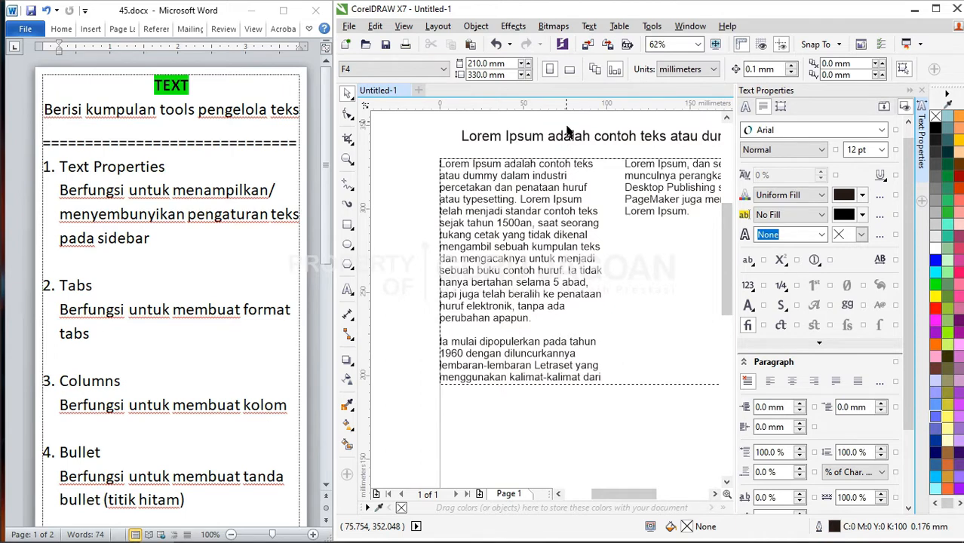
{"action": "left_click", "coordinate": [553, 27]}
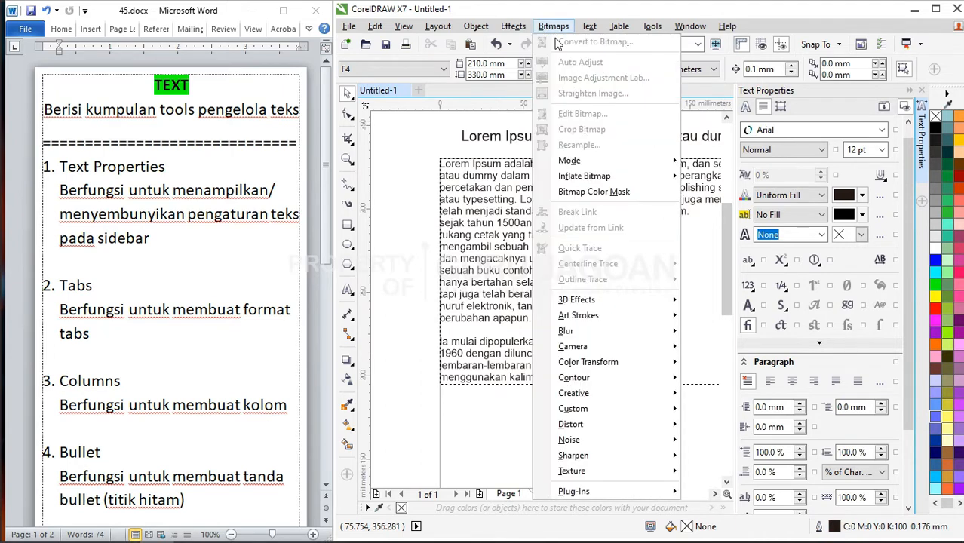
{"action": "mouse_move", "coordinate": [591, 27]}
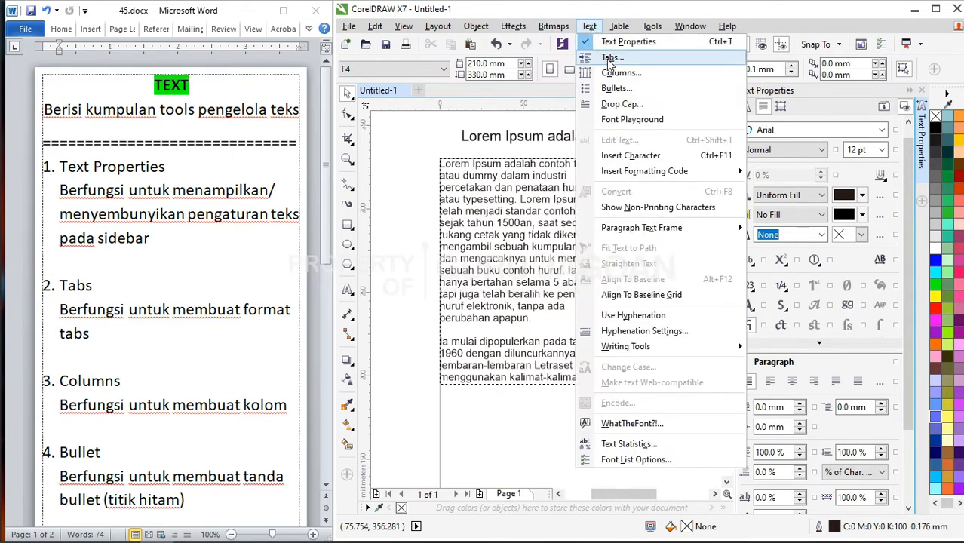
{"action": "left_click", "coordinate": [400, 129]}
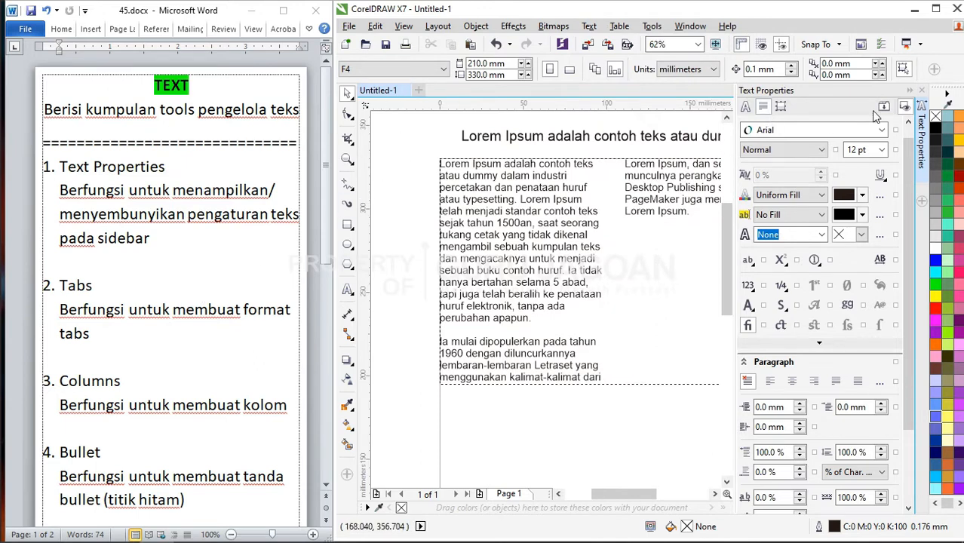
- Collapse the Text Properties docker to widen the drawing area and leave the heading deselected
{"action": "left_click", "coordinate": [909, 89]}
{"action": "left_click", "coordinate": [751, 145]}
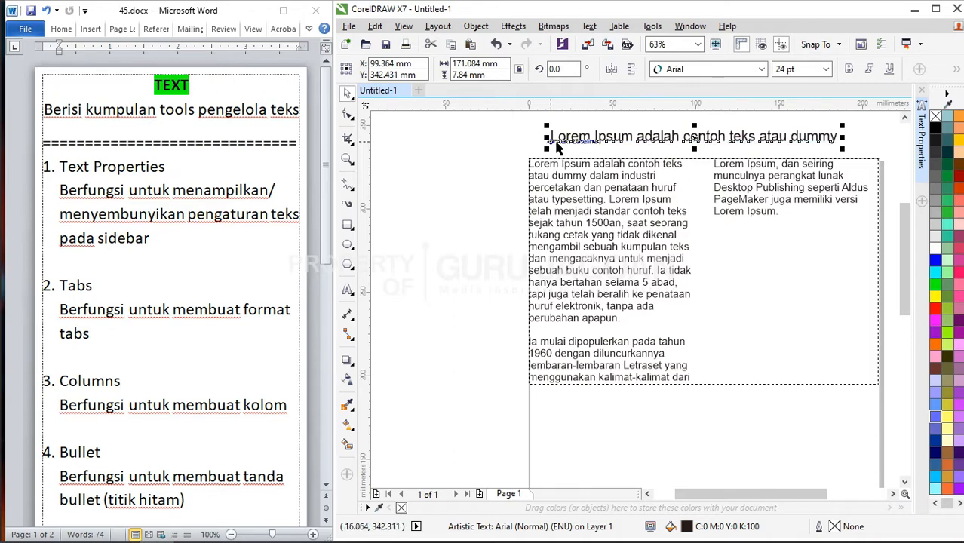
{"action": "scroll", "coordinate": [556, 145], "scroll_direction": "up", "scroll_amount": 2}
{"action": "left_click", "coordinate": [620, 138]}
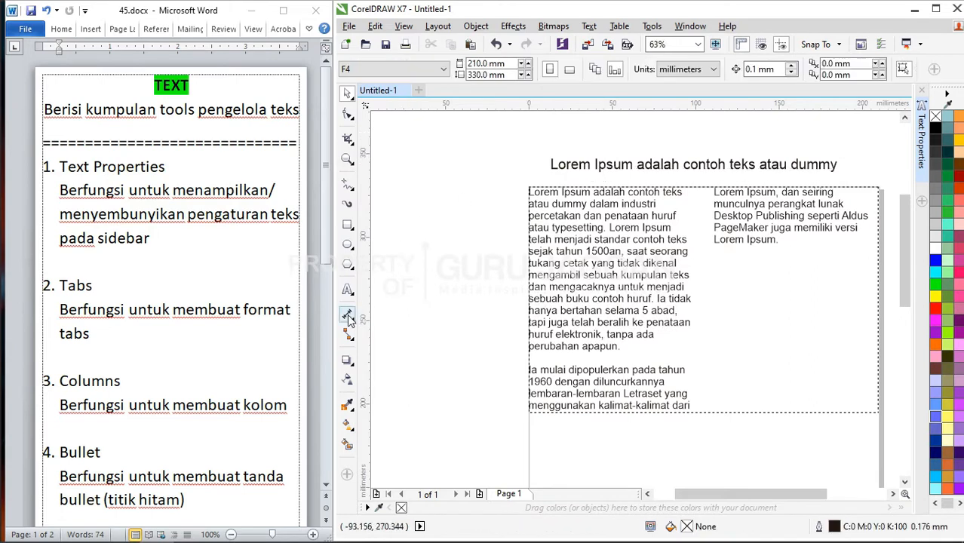
- Add the artistic text "halo guru jagoan" outside the page, above and left of the heading, and select it as an object
{"action": "left_click", "coordinate": [348, 289]}
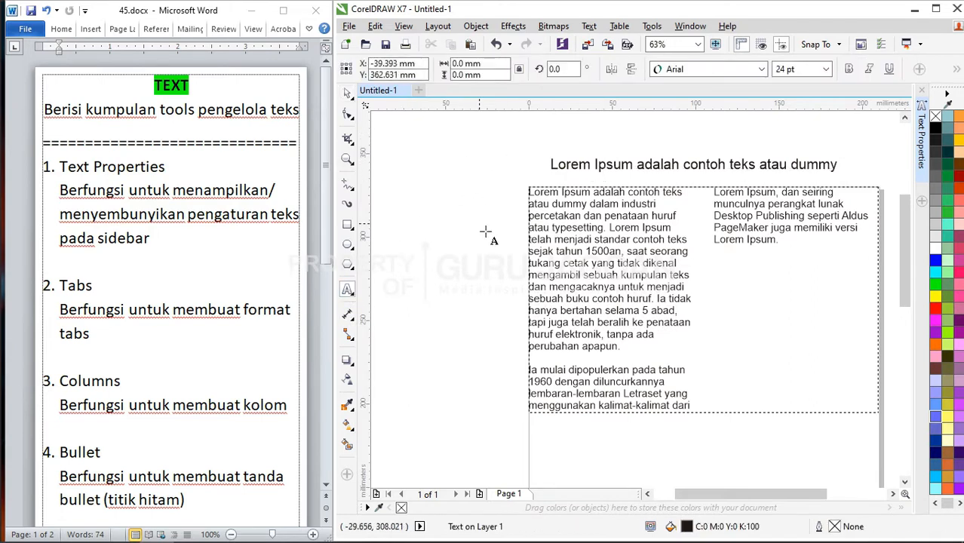
{"action": "type", "text": "halo guru"}
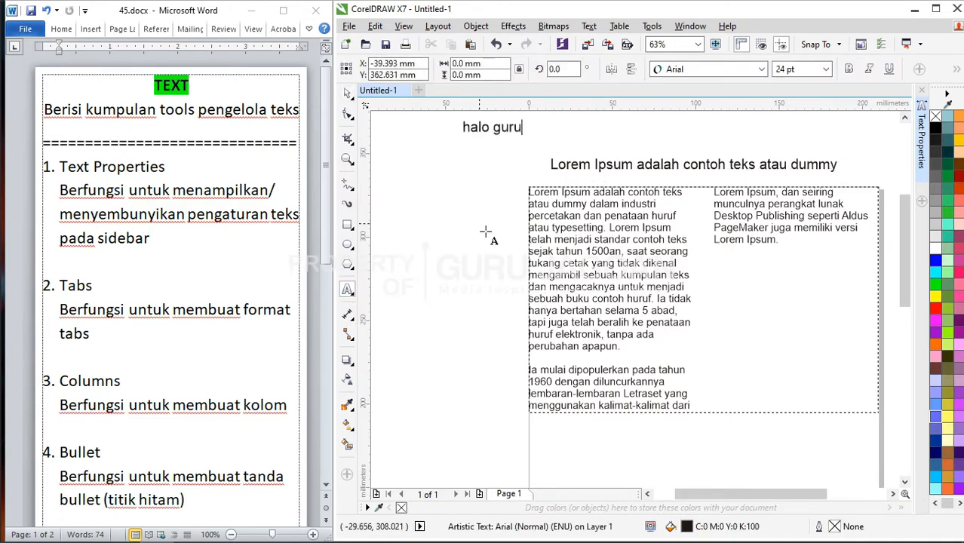
{"action": "type", "text": " jagoan"}
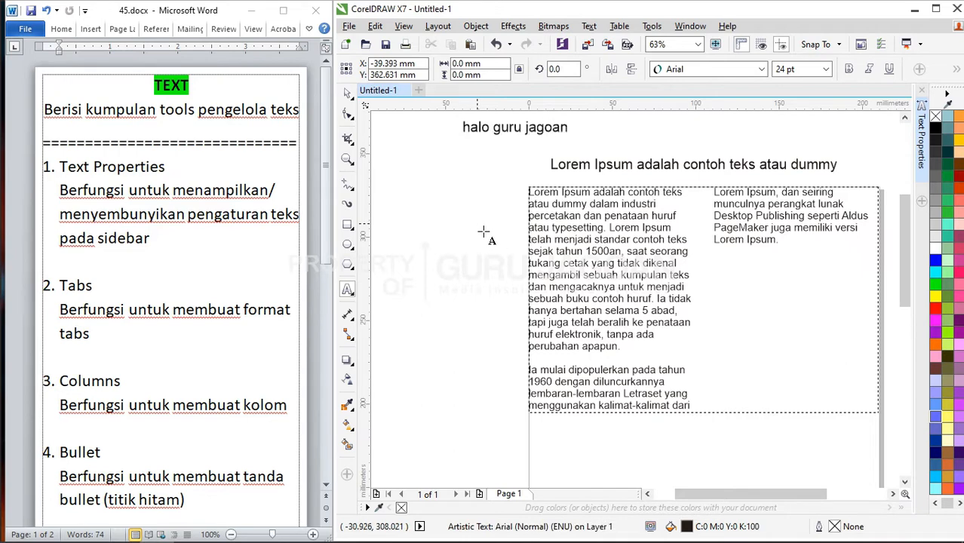
{"action": "left_click", "coordinate": [348, 92]}
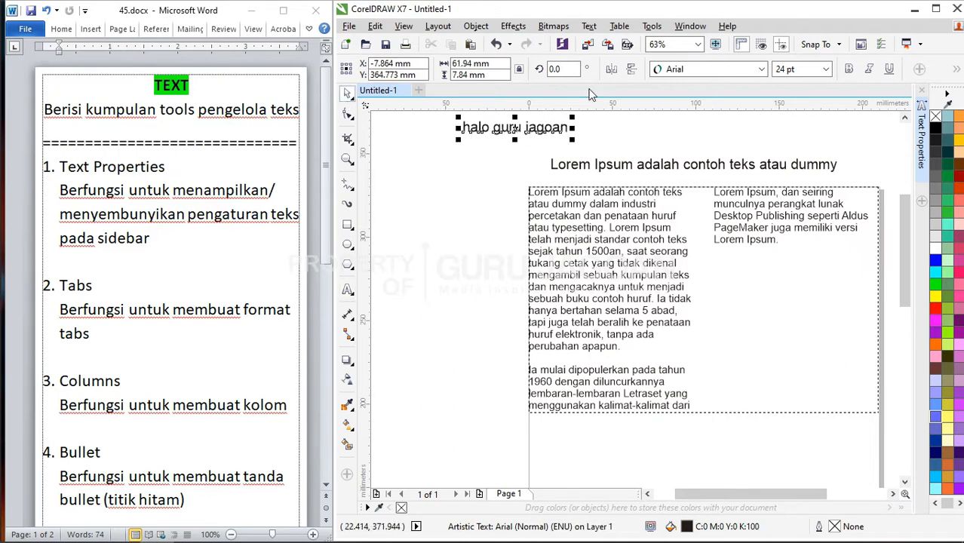
- Check which text commands are available for the sample artistic text, then delete that text
{"action": "left_click", "coordinate": [589, 26]}
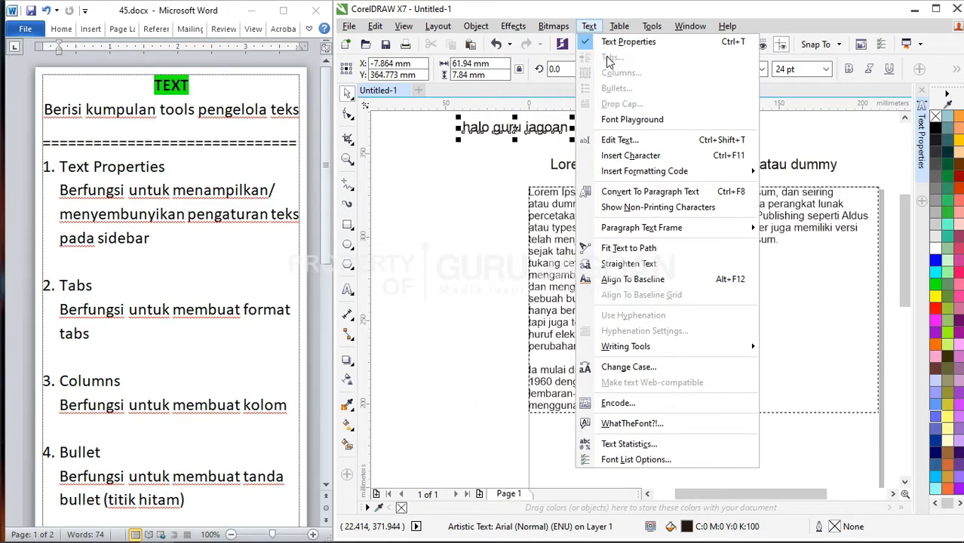
{"action": "left_click", "coordinate": [465, 182]}
{"action": "key", "text": "Delete"}
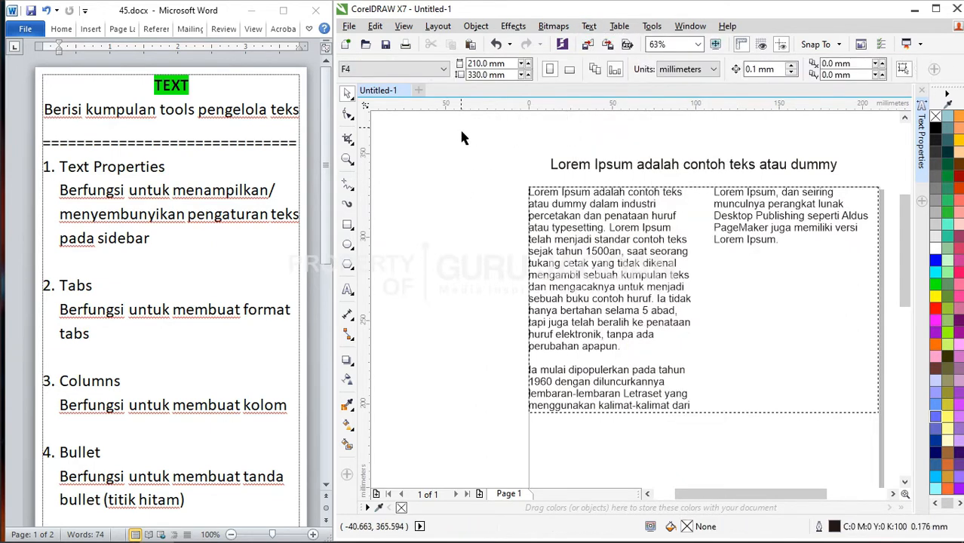
- Inspect the Tab Settings for the two-column paragraph text frame, then close them without changes
{"action": "left_click", "coordinate": [566, 210]}
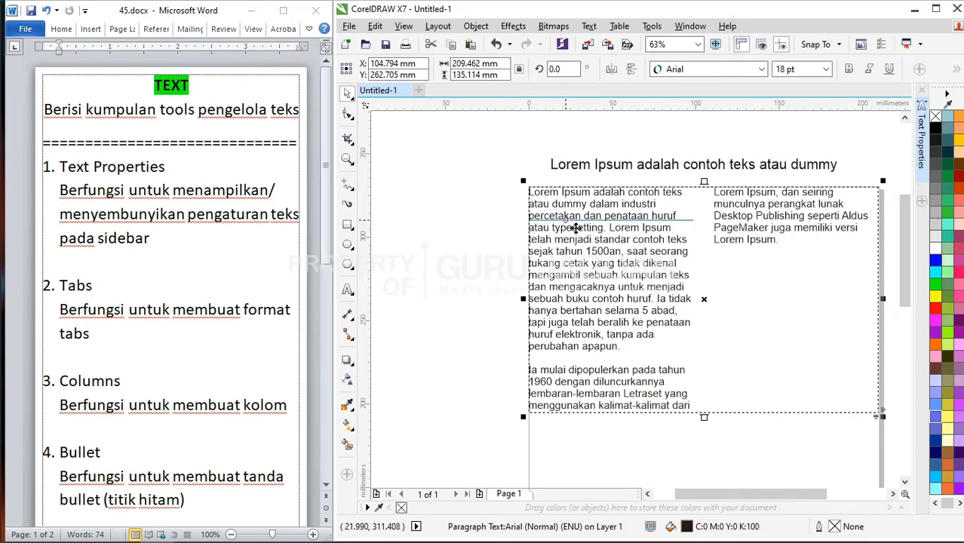
{"action": "left_click", "coordinate": [589, 26]}
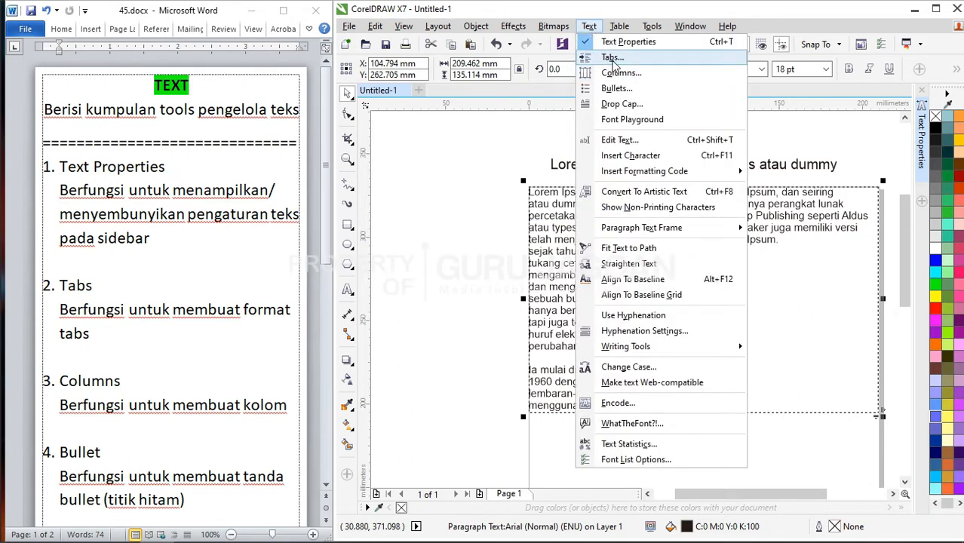
{"action": "left_click", "coordinate": [612, 58]}
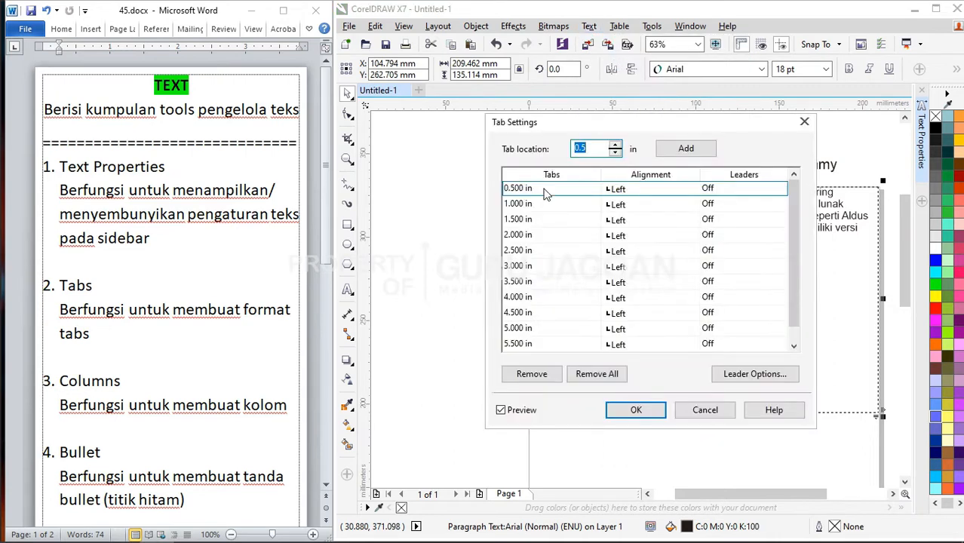
{"action": "left_click_drag", "start_coordinate": [567, 132], "coordinate": [527, 302]}
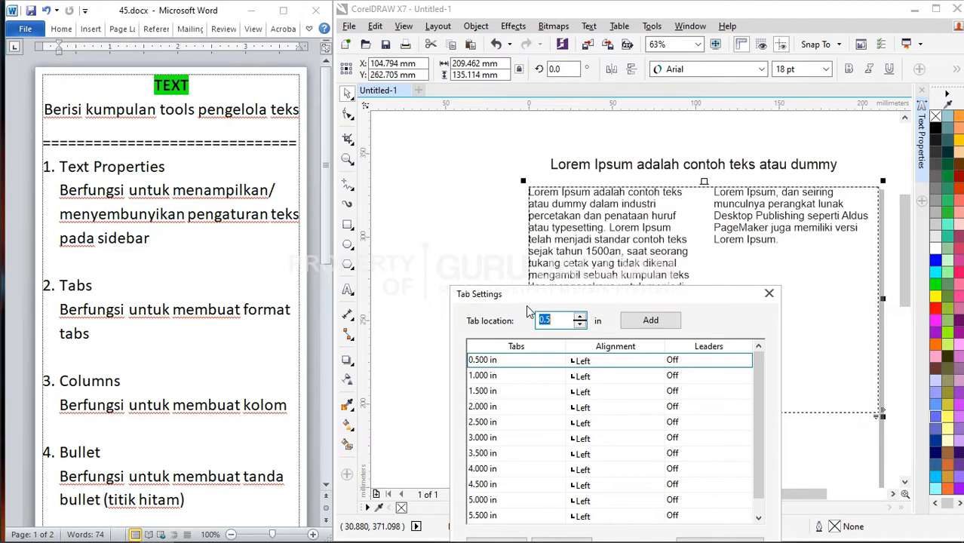
{"action": "left_click", "coordinate": [769, 293]}
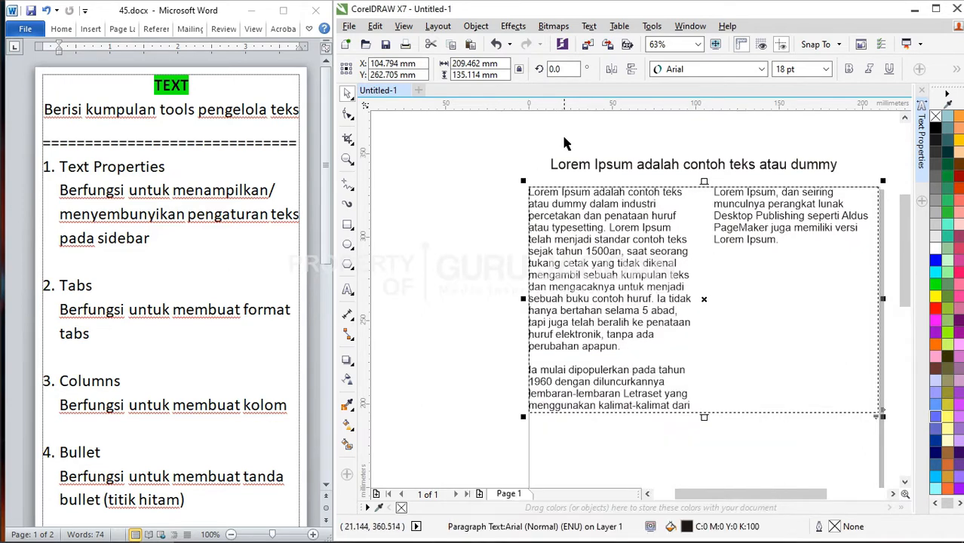
- Review the default tab stops with all the paragraph text selected, then cancel the Tab Settings
{"action": "scroll", "coordinate": [588, 198], "scroll_direction": "up", "scroll_amount": 2}
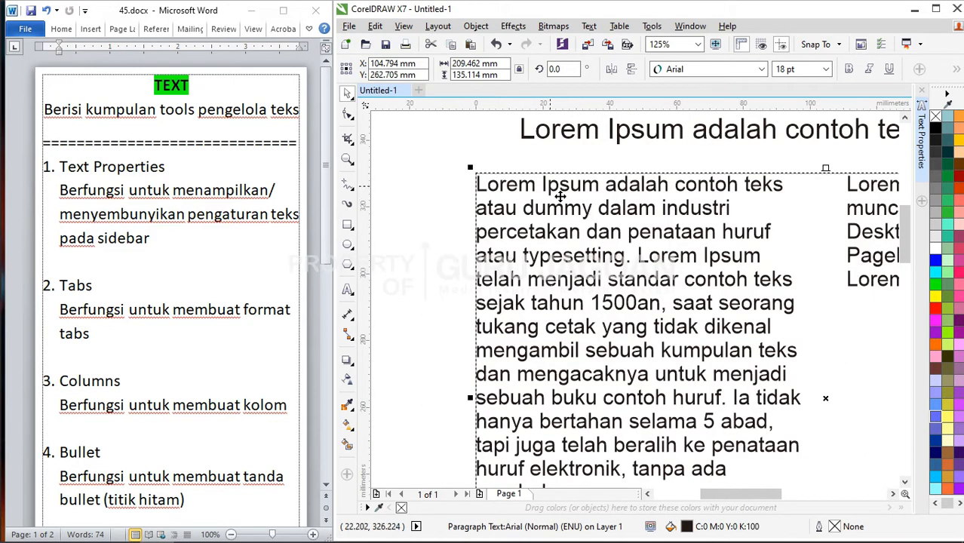
{"action": "double_click", "coordinate": [545, 185]}
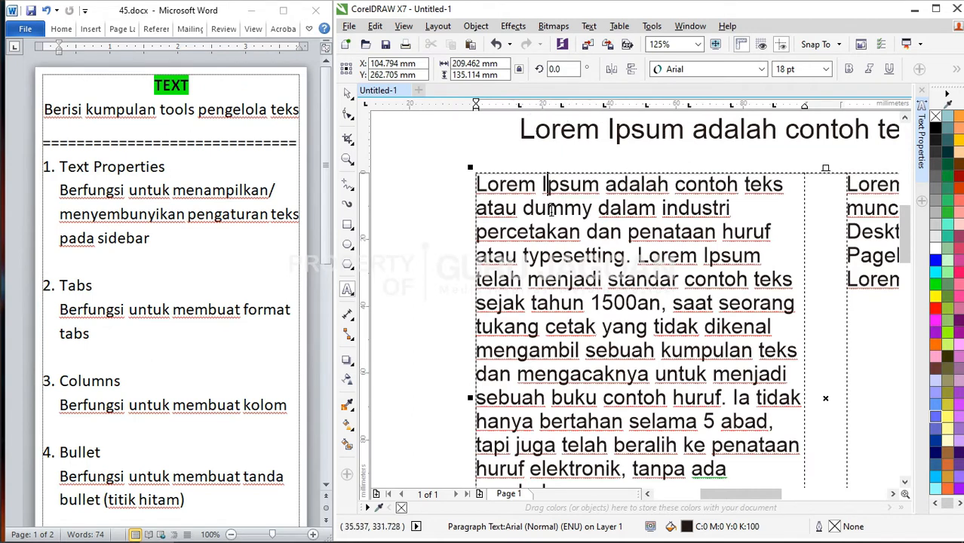
{"action": "key", "text": "ctrl+a"}
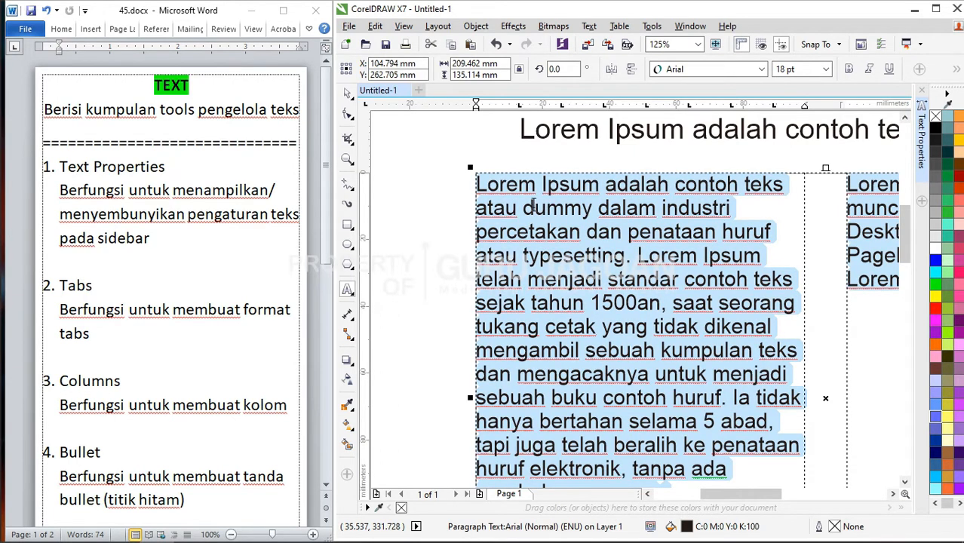
{"action": "left_click", "coordinate": [590, 26]}
{"action": "left_click", "coordinate": [607, 61]}
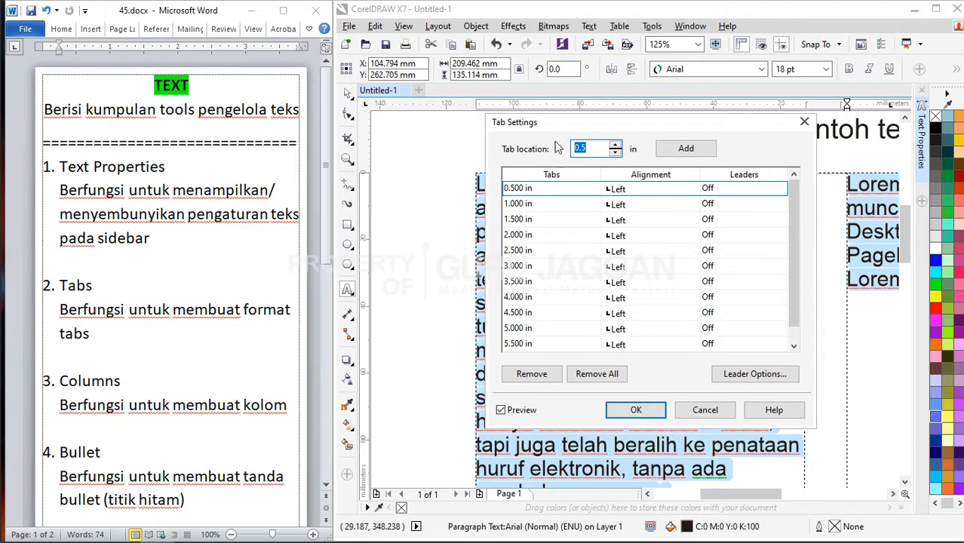
{"action": "left_click_drag", "start_coordinate": [559, 123], "coordinate": [534, 230]}
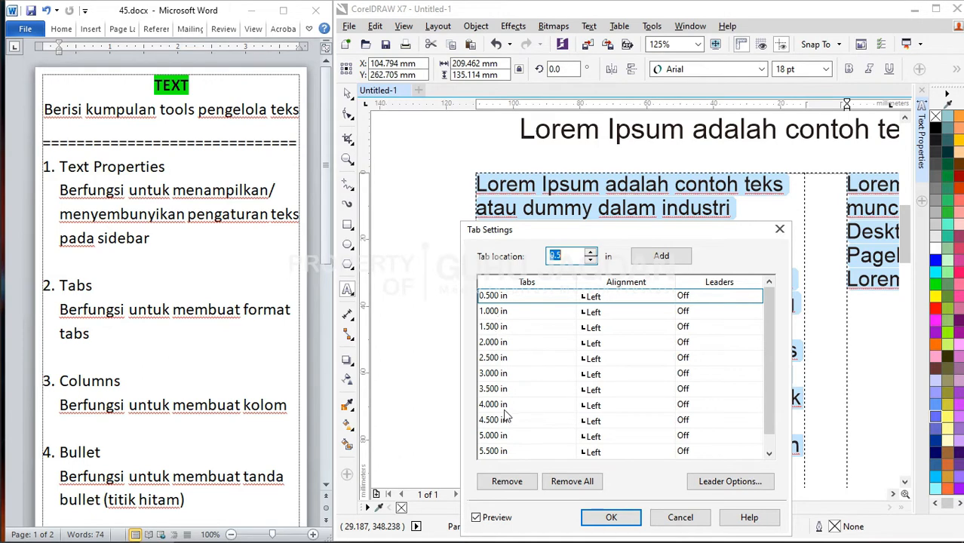
{"action": "left_click", "coordinate": [681, 517]}
- Remove all default tab stops from the entire paragraph text and apply the tab settings
{"action": "left_click", "coordinate": [531, 208]}
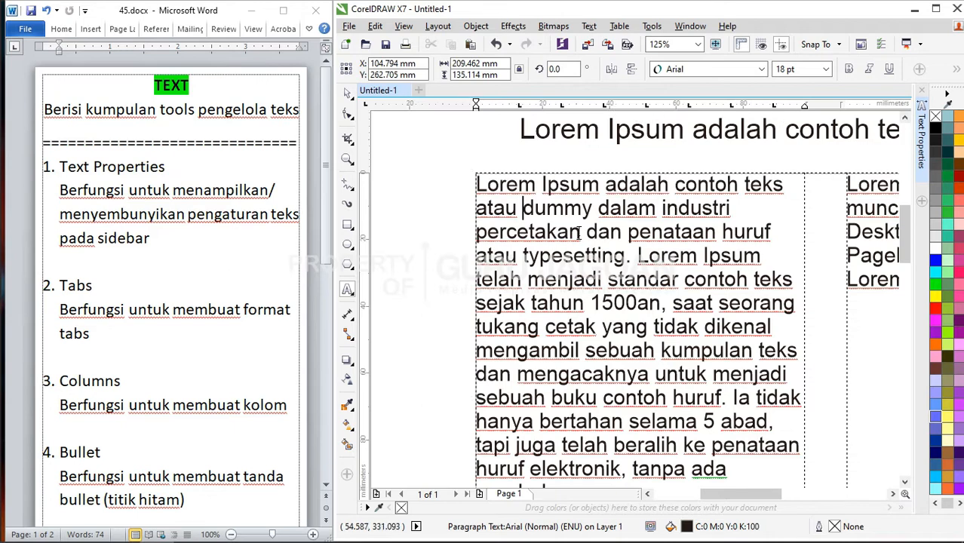
{"action": "key", "text": "ctrl+a"}
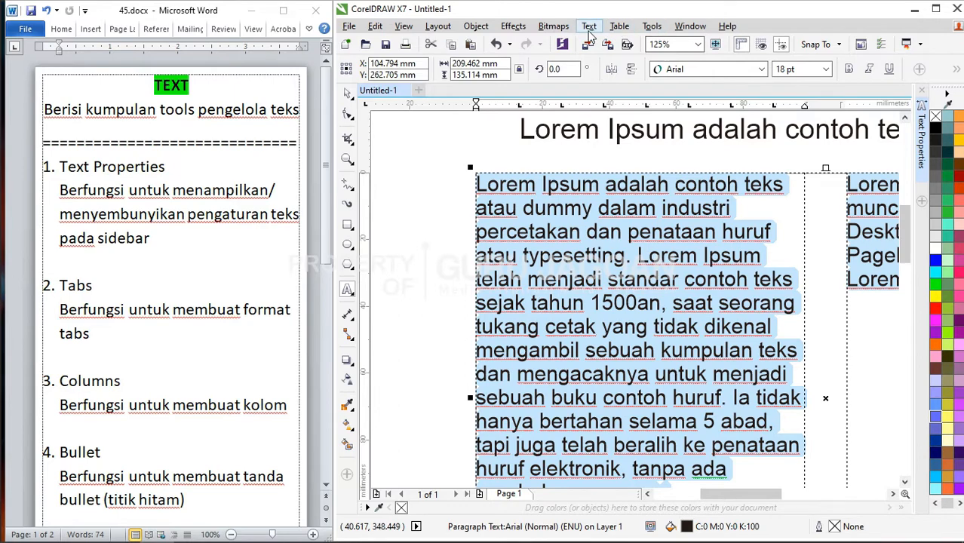
{"action": "left_click", "coordinate": [589, 27]}
{"action": "left_click", "coordinate": [607, 57]}
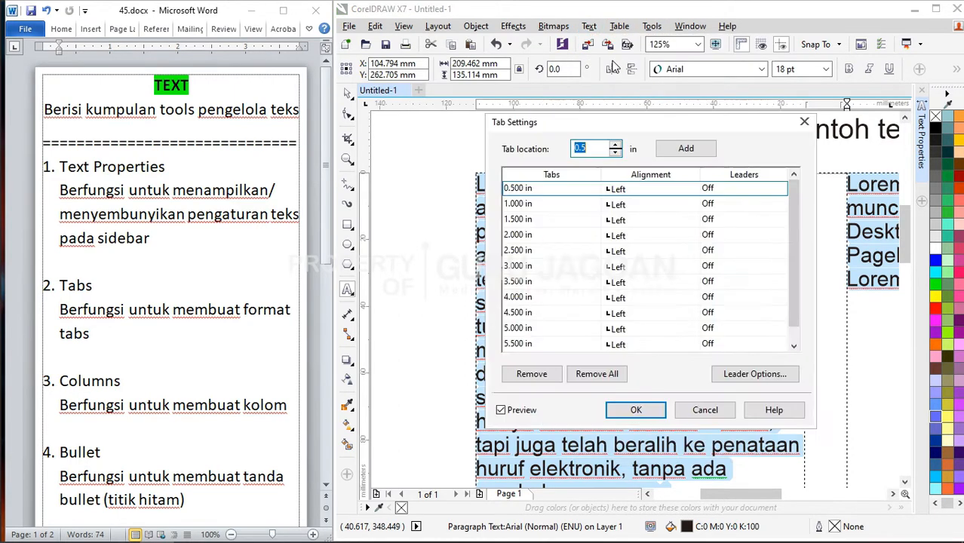
{"action": "left_click", "coordinate": [601, 374]}
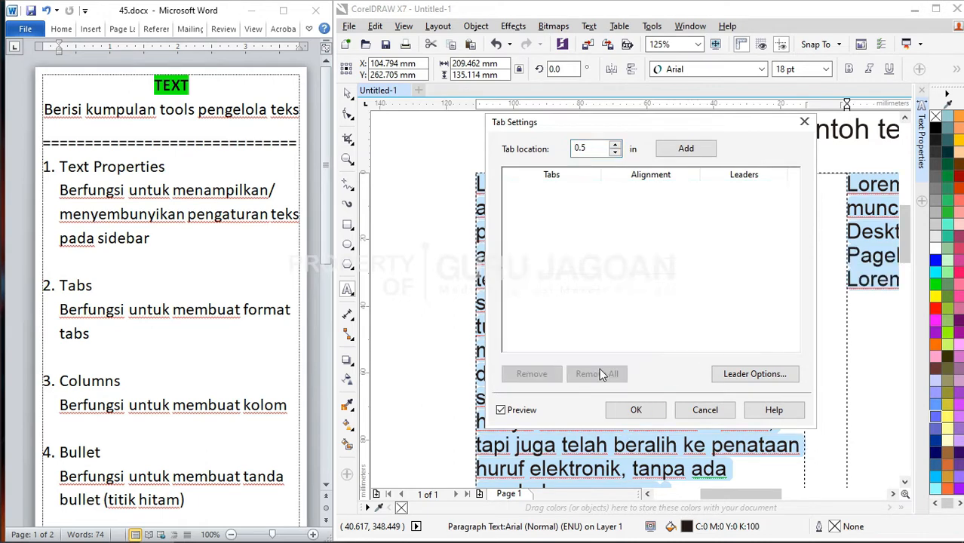
{"action": "left_click", "coordinate": [631, 410]}
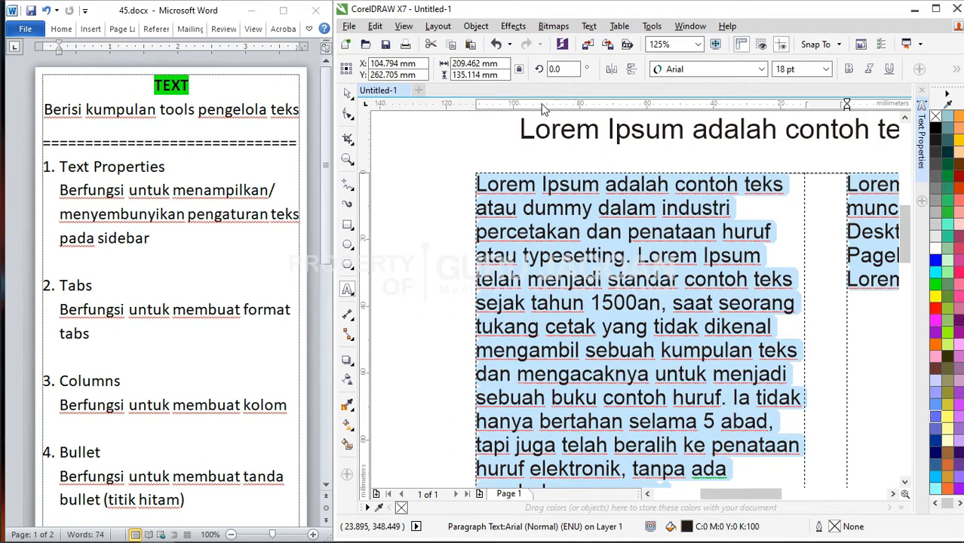
- Place the text cursor at the start of the paragraph text and undo the last edit
{"action": "left_click", "coordinate": [523, 206]}
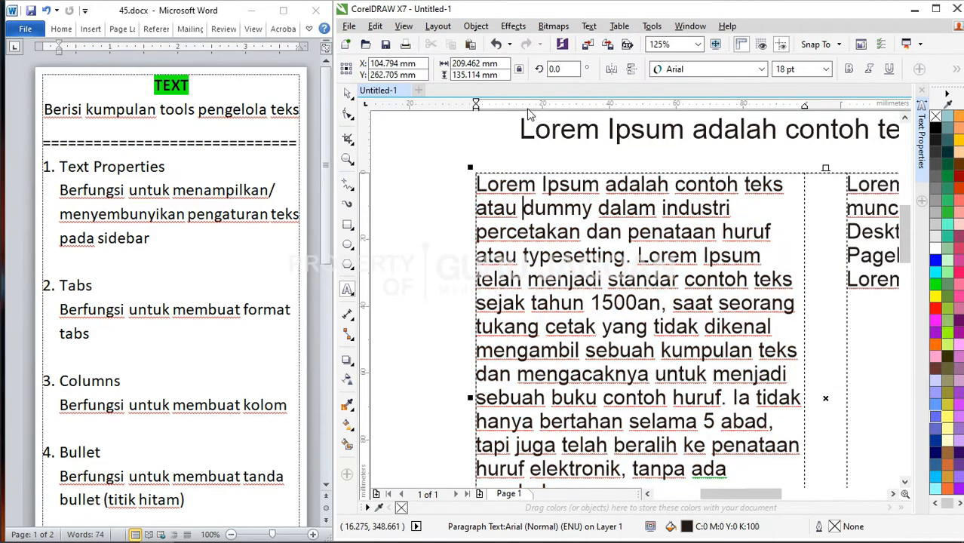
{"action": "key", "text": "ctrl+a"}
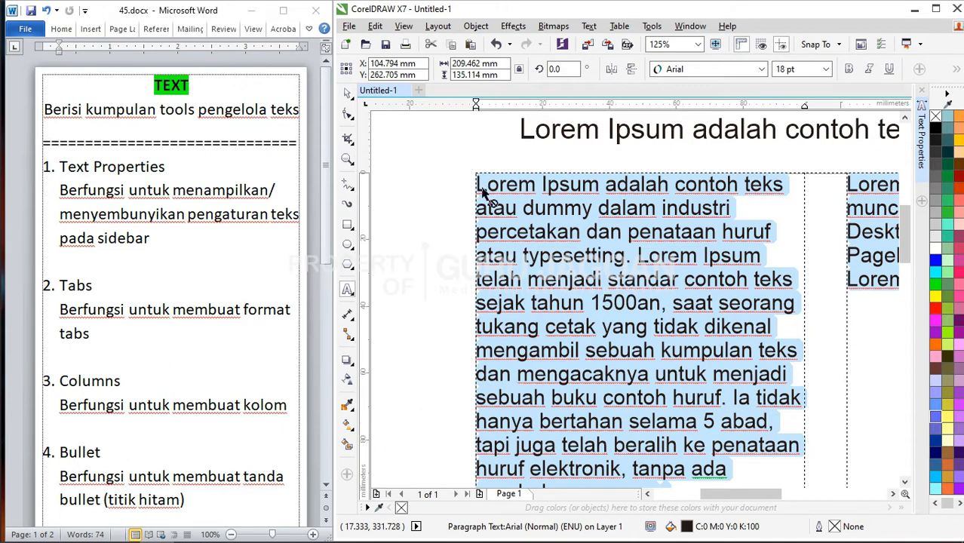
{"action": "left_click", "coordinate": [481, 188]}
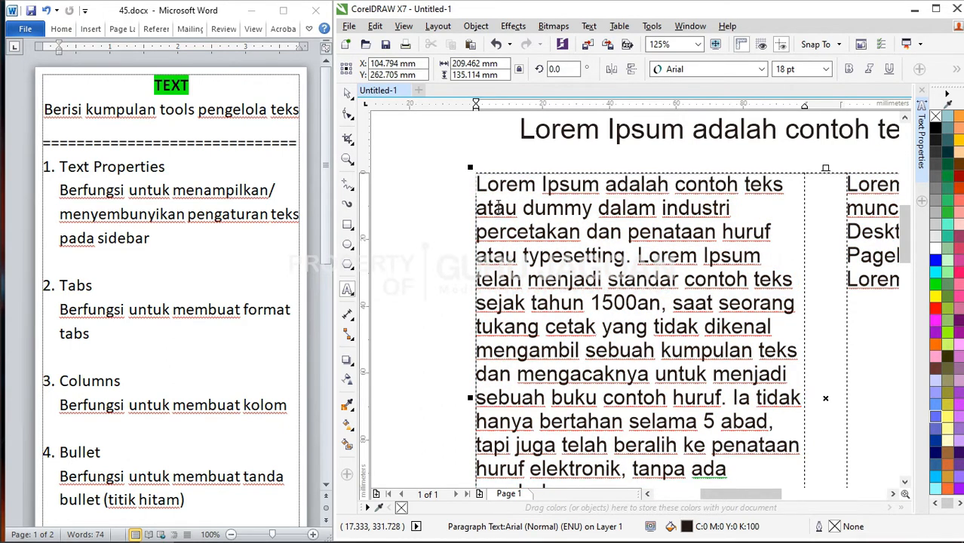
{"action": "key", "text": "ctrl+z"}
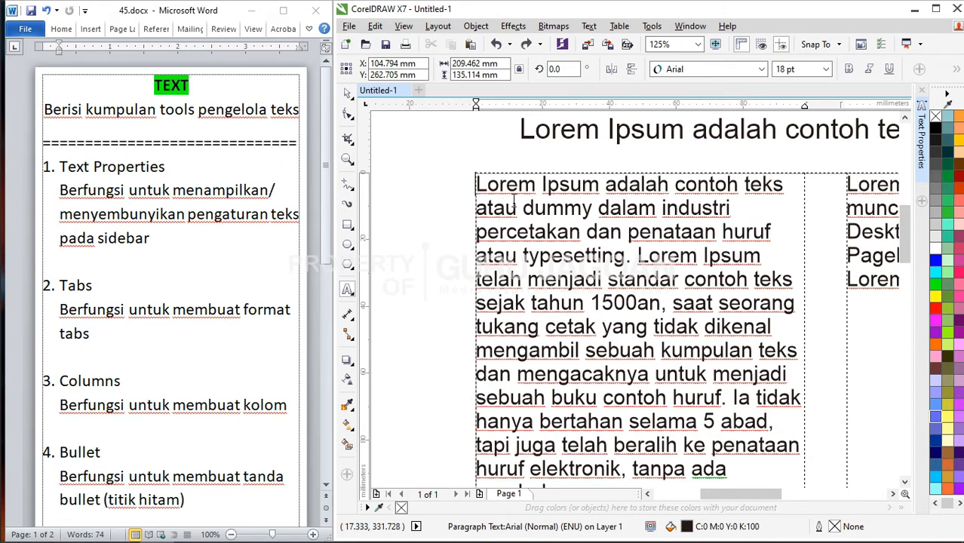
- Add a left-aligned tab stop at 0.5 in with leaders on to the entire paragraph text
{"action": "key", "text": "ctrl+a"}
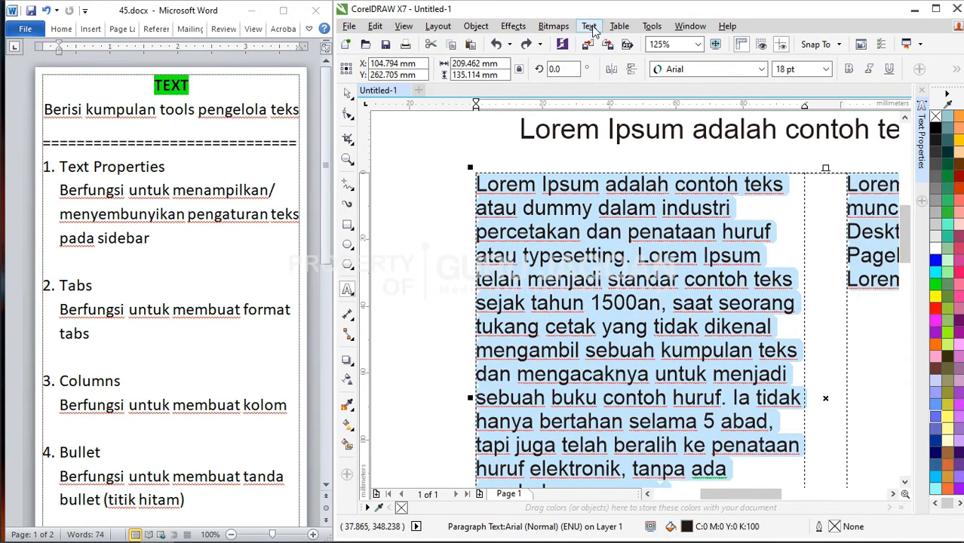
{"action": "left_click", "coordinate": [589, 26]}
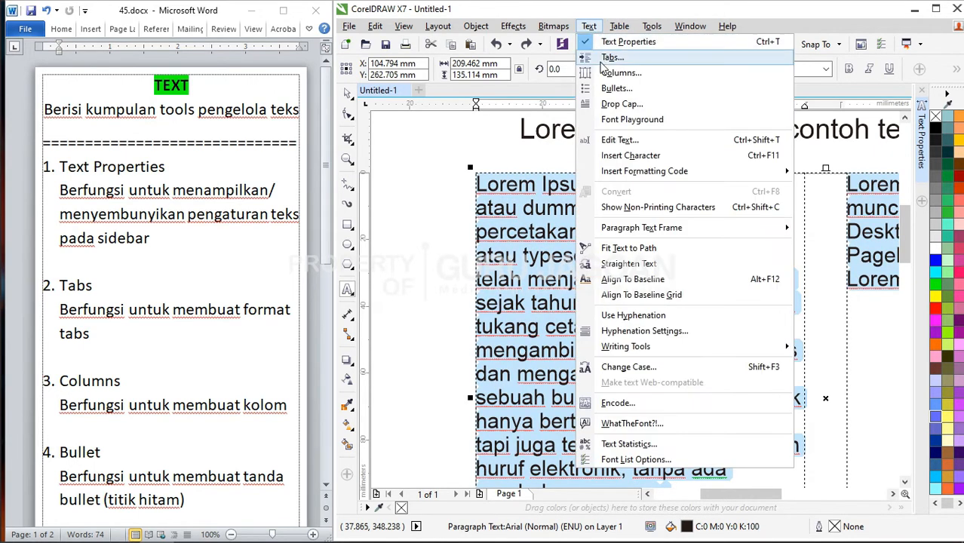
{"action": "left_click", "coordinate": [603, 56]}
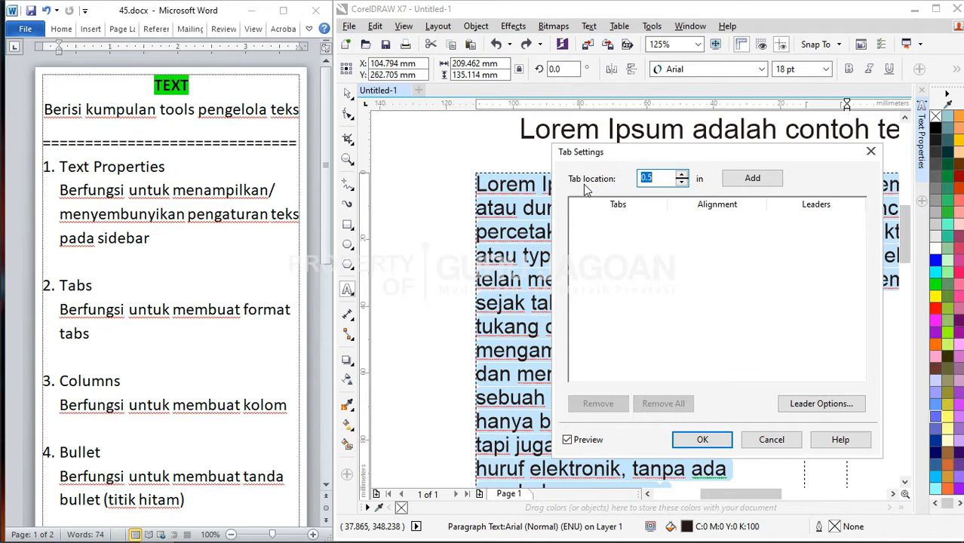
{"action": "left_click", "coordinate": [661, 183]}
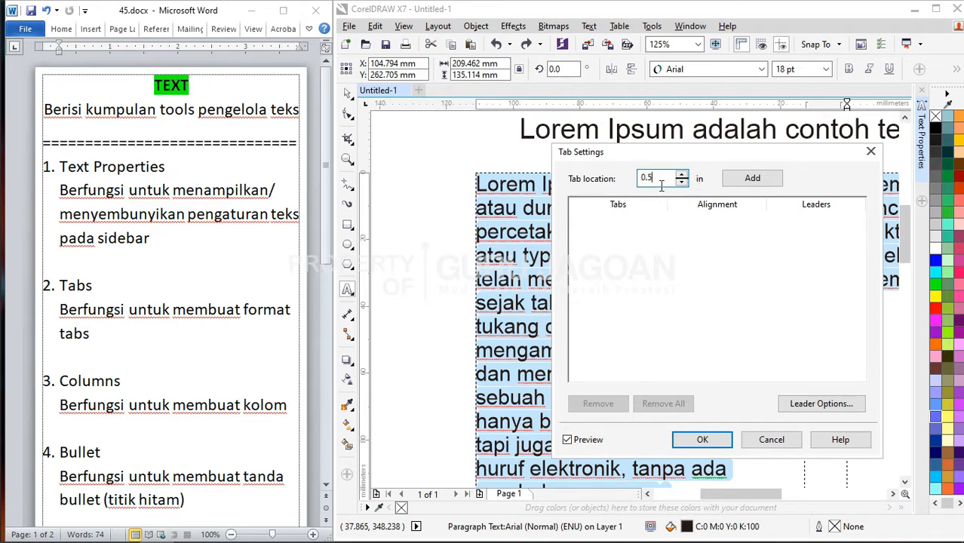
{"action": "left_click", "coordinate": [754, 181]}
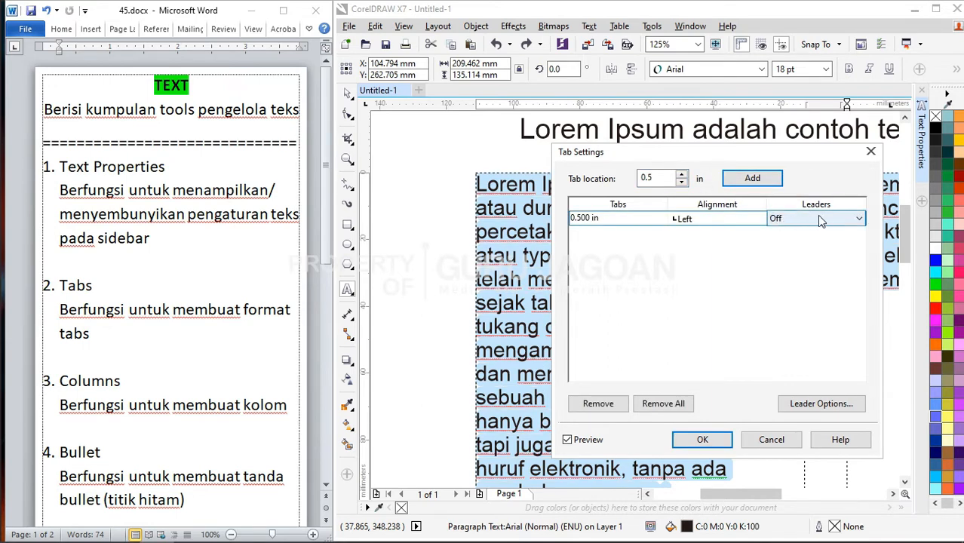
{"action": "left_click", "coordinate": [836, 220]}
{"action": "left_click", "coordinate": [838, 239]}
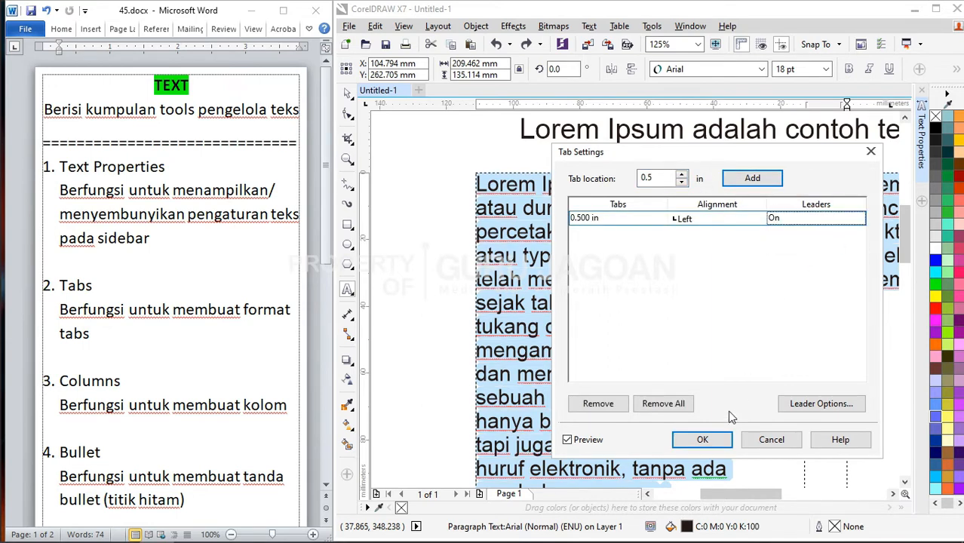
{"action": "left_click", "coordinate": [702, 440]}
- Insert a tab before the first word of the paragraph text to test the leader
{"action": "left_click", "coordinate": [572, 253]}
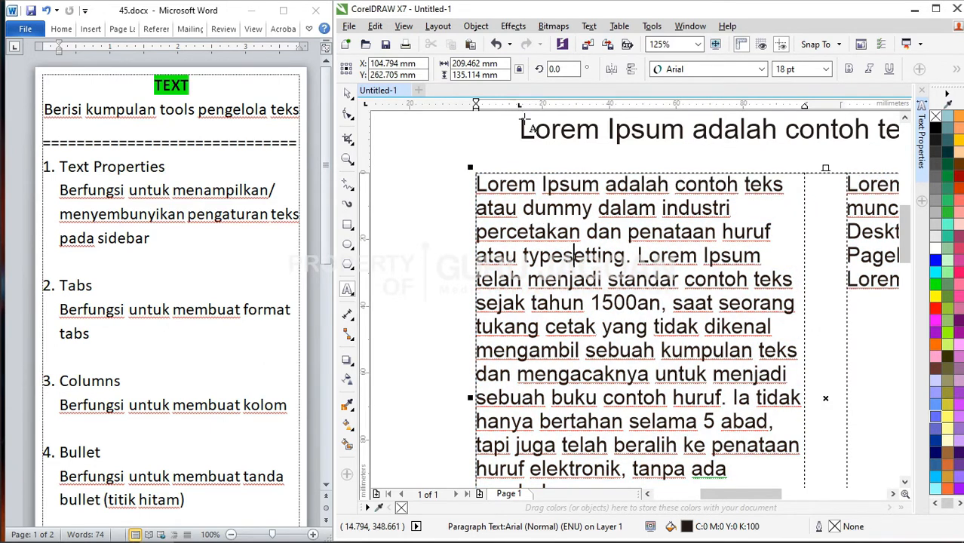
{"action": "left_click", "coordinate": [482, 190]}
{"action": "key", "text": "Tab"}
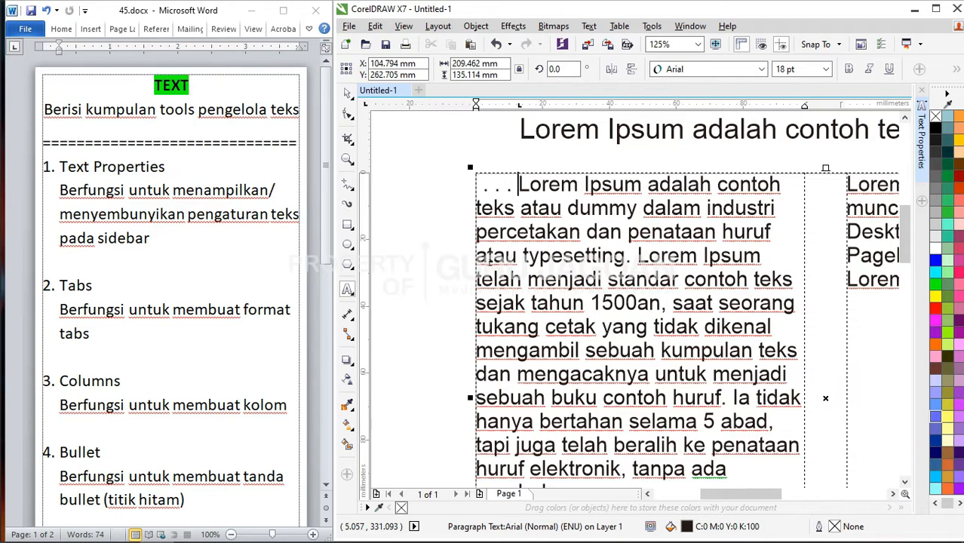
- Select the two-column paragraph text frame as an object and move it about 14 mm down and 3 mm left
{"action": "scroll", "coordinate": [141, 377], "scroll_direction": "down", "scroll_amount": 2}
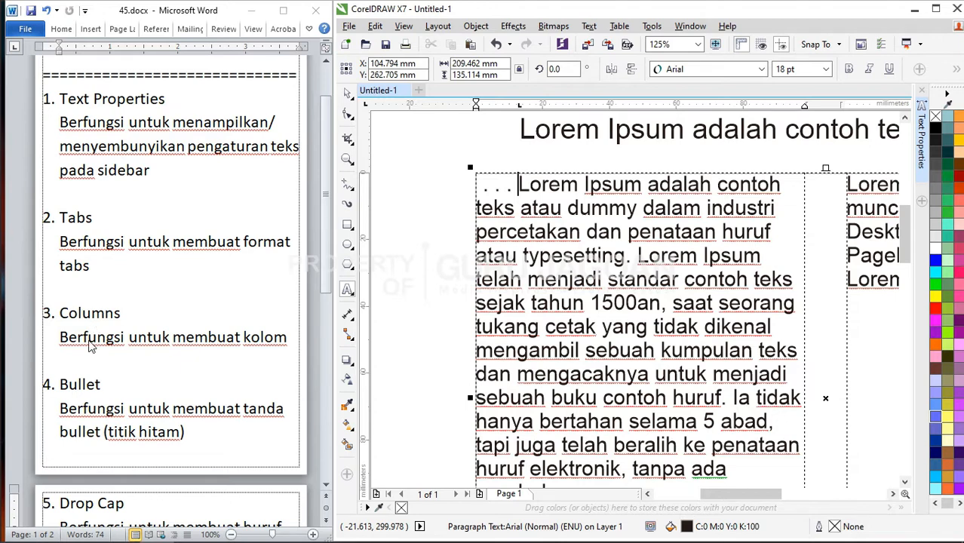
{"action": "scroll", "coordinate": [77, 323], "scroll_direction": "down", "scroll_amount": 1}
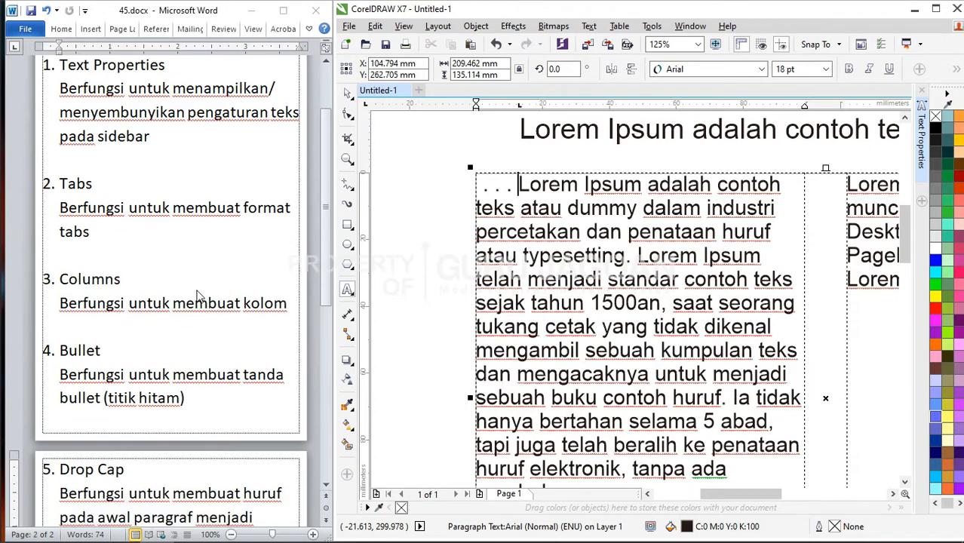
{"action": "scroll", "coordinate": [517, 249], "scroll_direction": "down", "scroll_amount": 3}
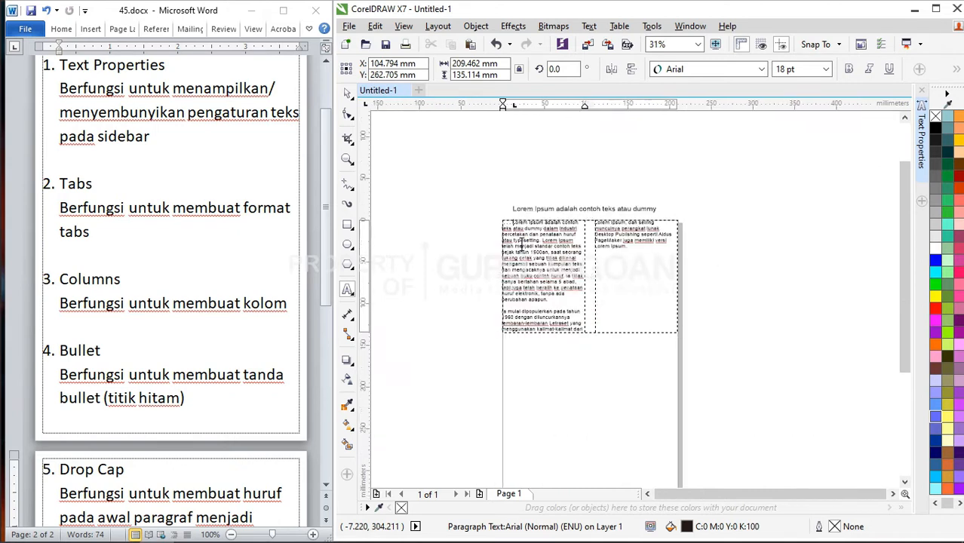
{"action": "left_click", "coordinate": [347, 93]}
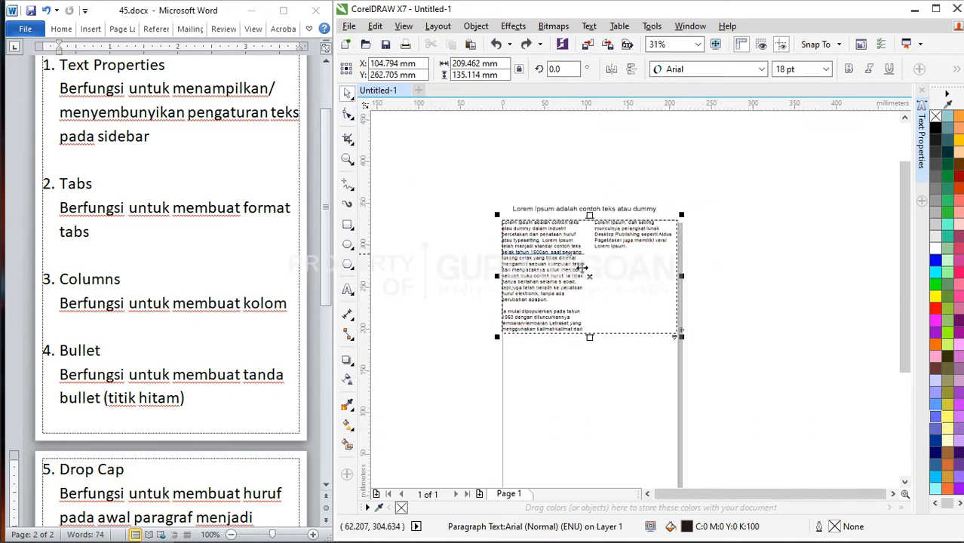
{"action": "left_click", "coordinate": [616, 252]}
{"action": "left_click", "coordinate": [616, 257]}
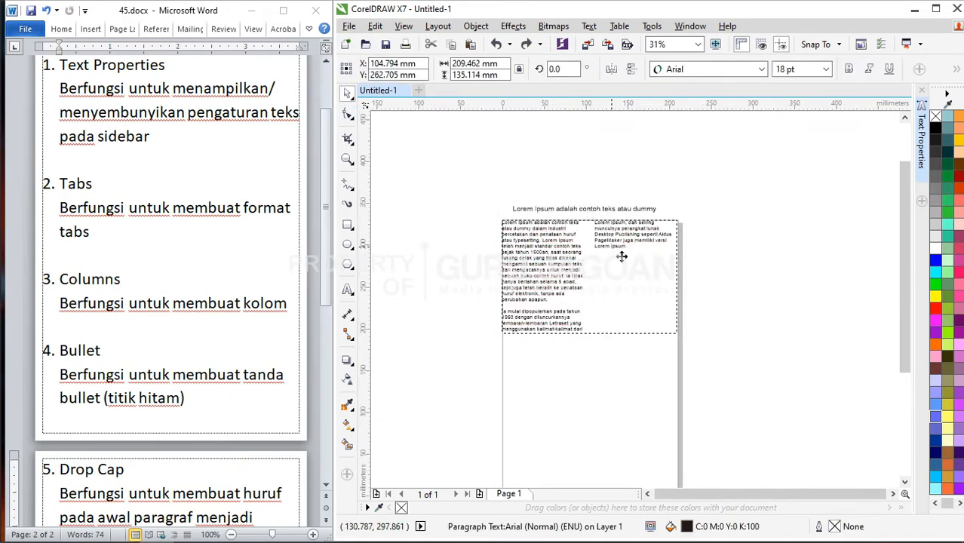
{"action": "mouse_move", "coordinate": [621, 260]}
{"action": "left_mouse_down"}
{"action": "mouse_move", "coordinate": [581, 293]}
{"action": "mouse_move", "coordinate": [616, 317]}
{"action": "mouse_move", "coordinate": [624, 273]}
{"action": "left_mouse_up"}
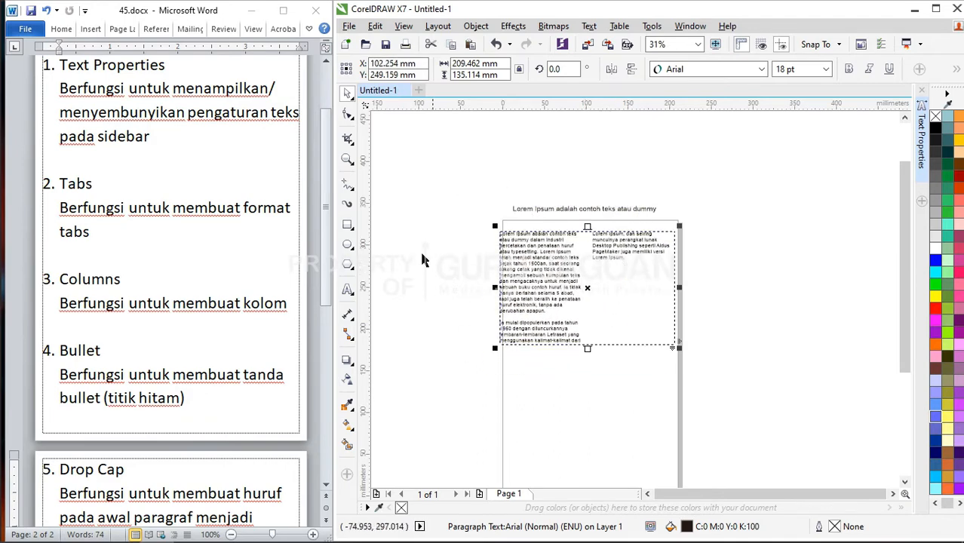
- Copy all the text inside the two-column frame and return to having the frame selected as an object
{"action": "double_click", "coordinate": [556, 256]}
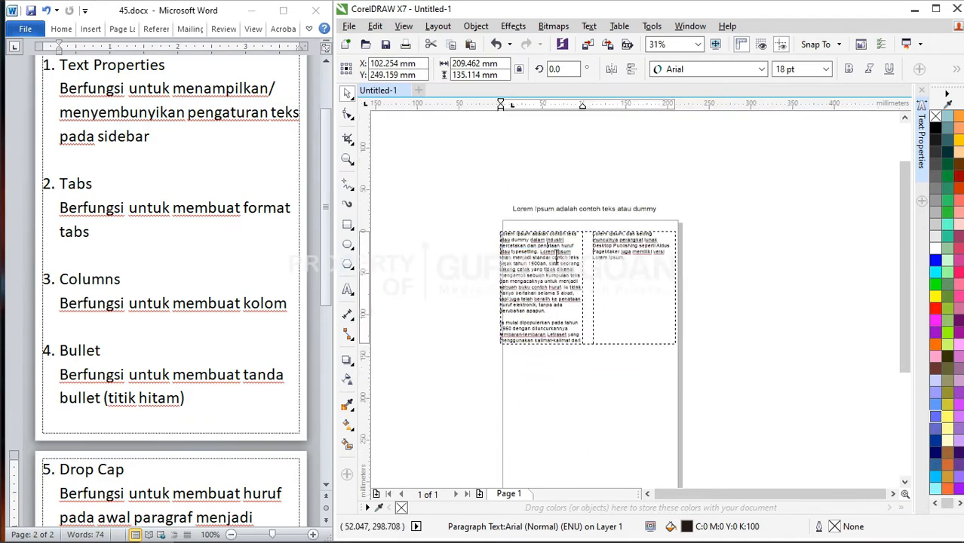
{"action": "key", "text": "ctrl+a"}
{"action": "key", "text": "ctrl+c"}
{"action": "left_click", "coordinate": [347, 93]}
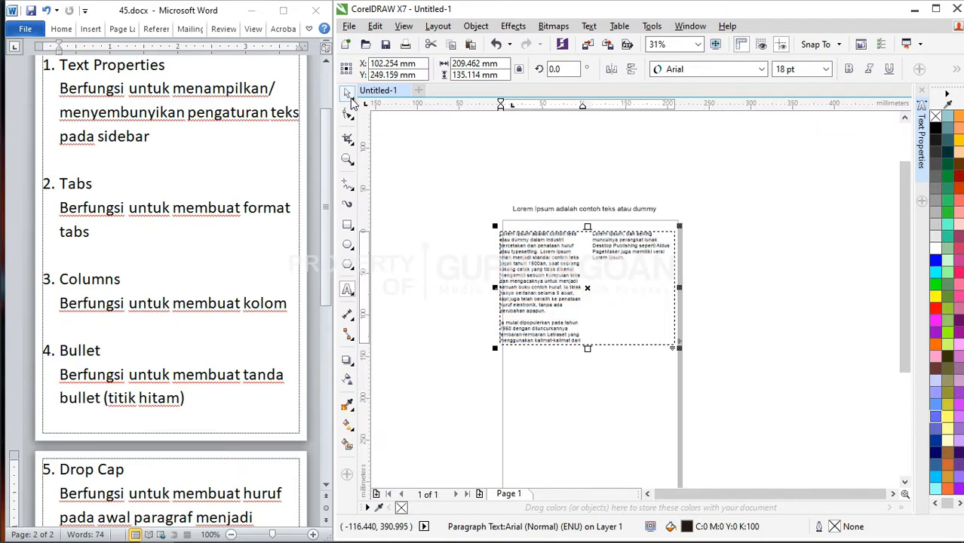
- Delete the two-column paragraph text frame and the separate line of text above the page
{"action": "left_click", "coordinate": [528, 151]}
{"action": "left_click", "coordinate": [553, 260]}
{"action": "key", "text": "Delete"}
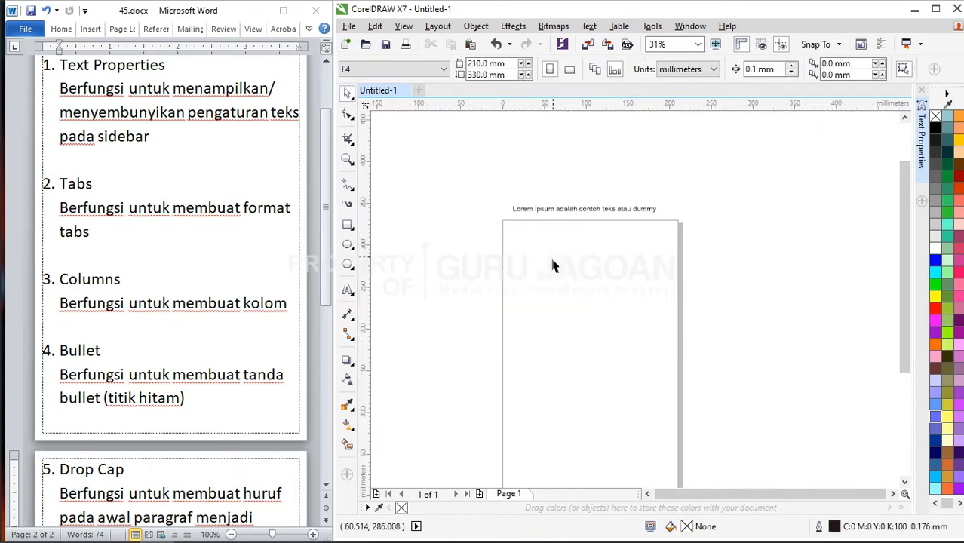
{"action": "left_click_drag", "start_coordinate": [510, 184], "coordinate": [740, 325]}
{"action": "key", "text": "Delete"}
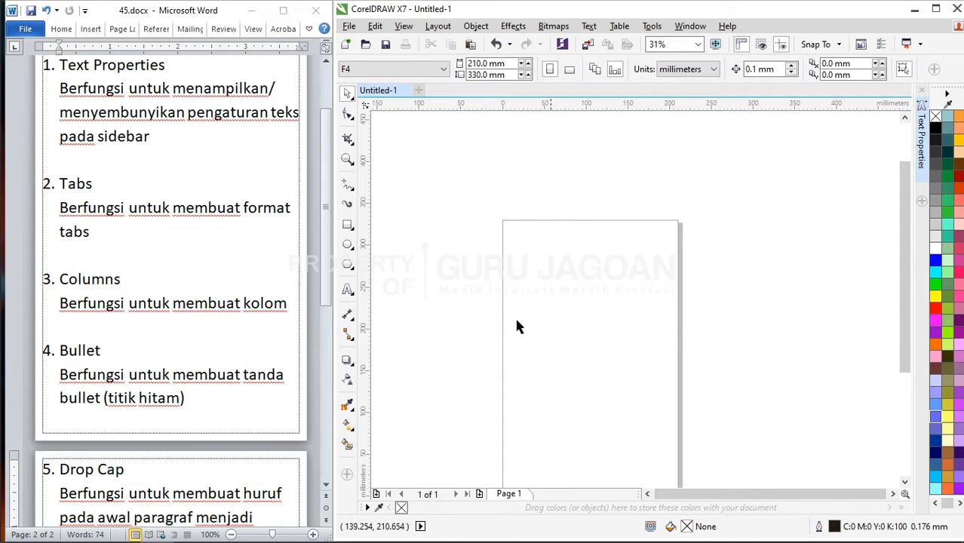
- Create a paragraph text frame about 210 mm wide and 168 mm tall from the page's top-left corner and paste the copied text
{"action": "left_click", "coordinate": [347, 289]}
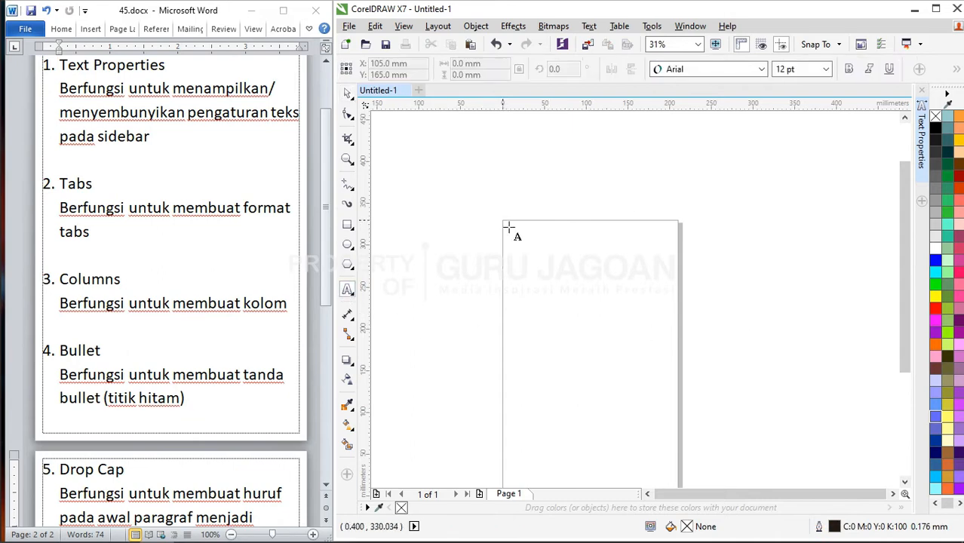
{"action": "left_click_drag", "start_coordinate": [505, 222], "coordinate": [680, 362]}
{"action": "key", "text": "ctrl+v"}
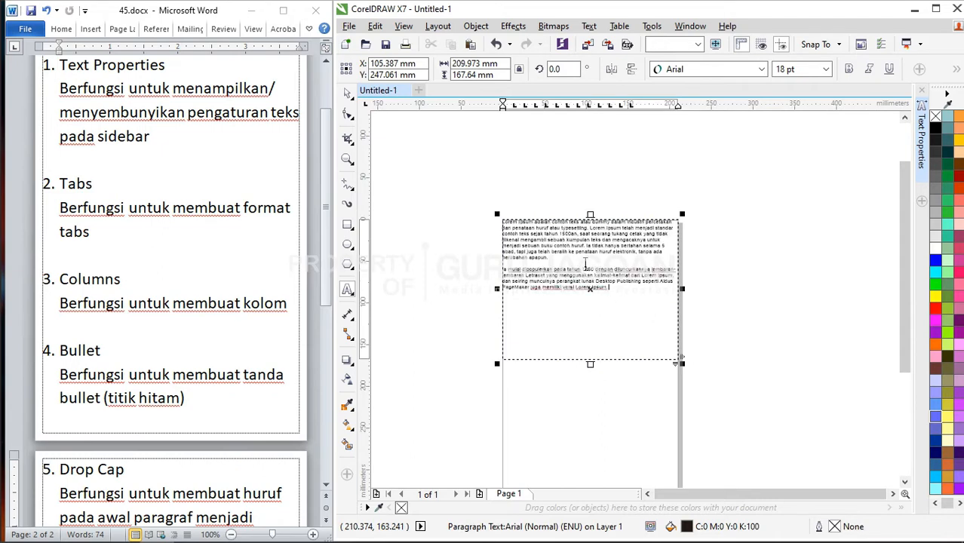
{"action": "scroll", "coordinate": [586, 263], "scroll_direction": "up", "scroll_amount": 1}
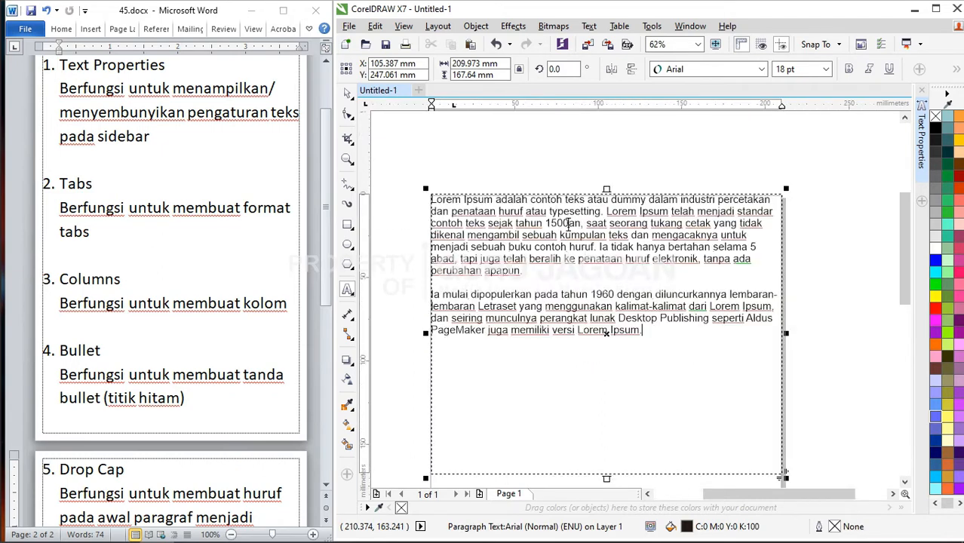
- Shorten the paragraph text frame to about 88 mm tall and set it to three equal-width columns
{"action": "left_click", "coordinate": [347, 92]}
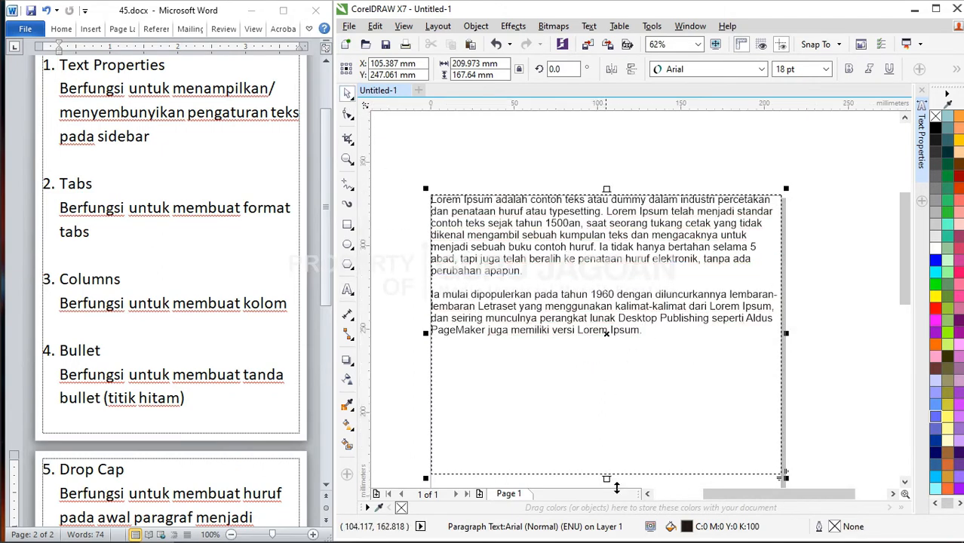
{"action": "left_click_drag", "start_coordinate": [616, 488], "coordinate": [618, 358]}
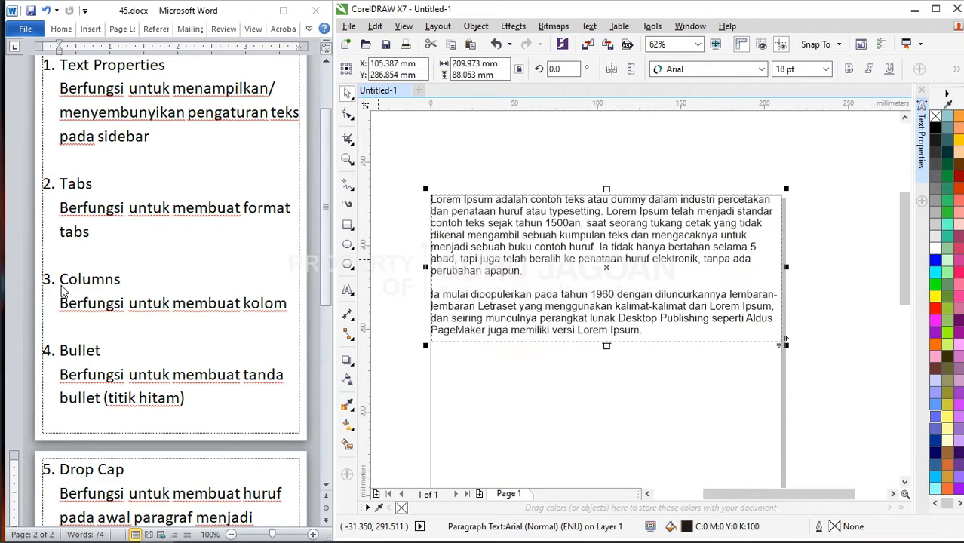
{"action": "left_click", "coordinate": [588, 26]}
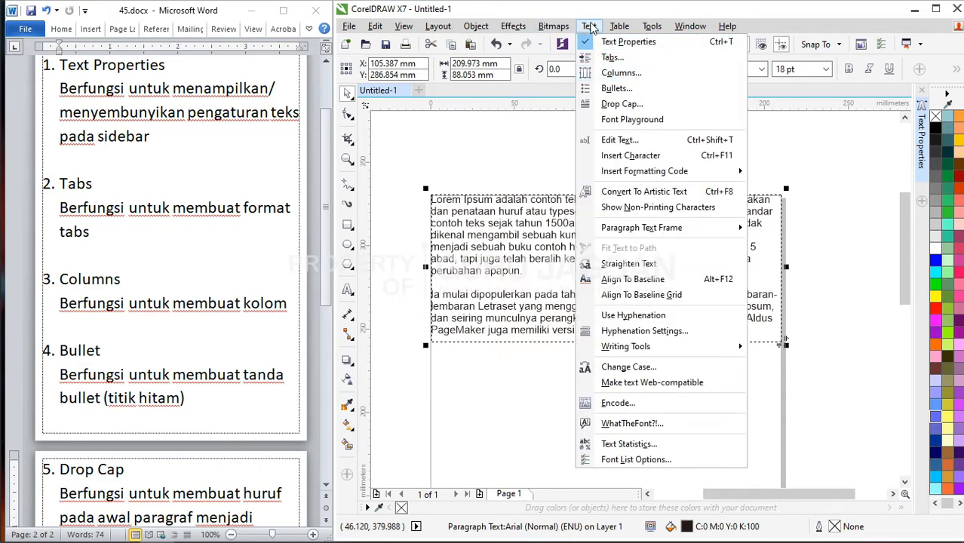
{"action": "left_click", "coordinate": [588, 26]}
{"action": "left_click", "coordinate": [588, 25]}
{"action": "left_click", "coordinate": [604, 75]}
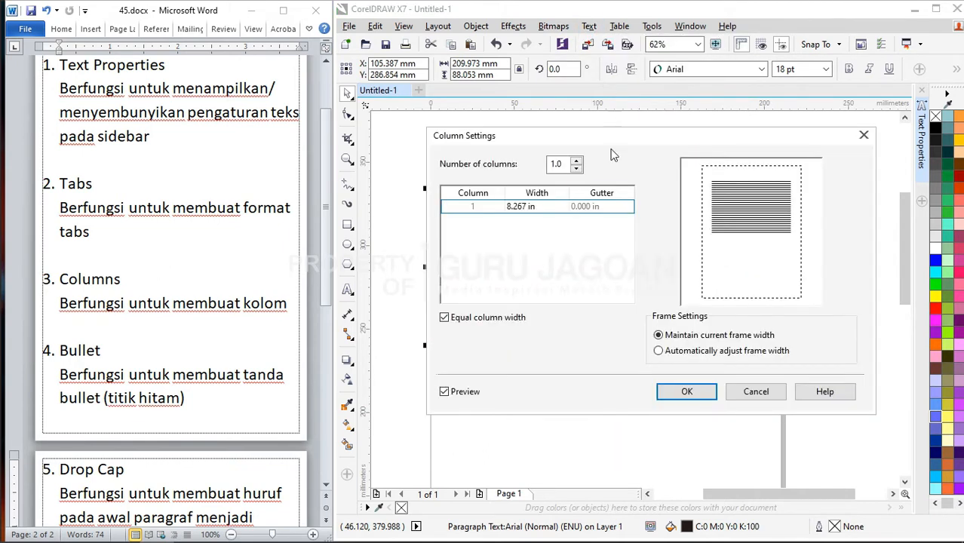
{"action": "left_click_drag", "start_coordinate": [525, 138], "coordinate": [572, 173]}
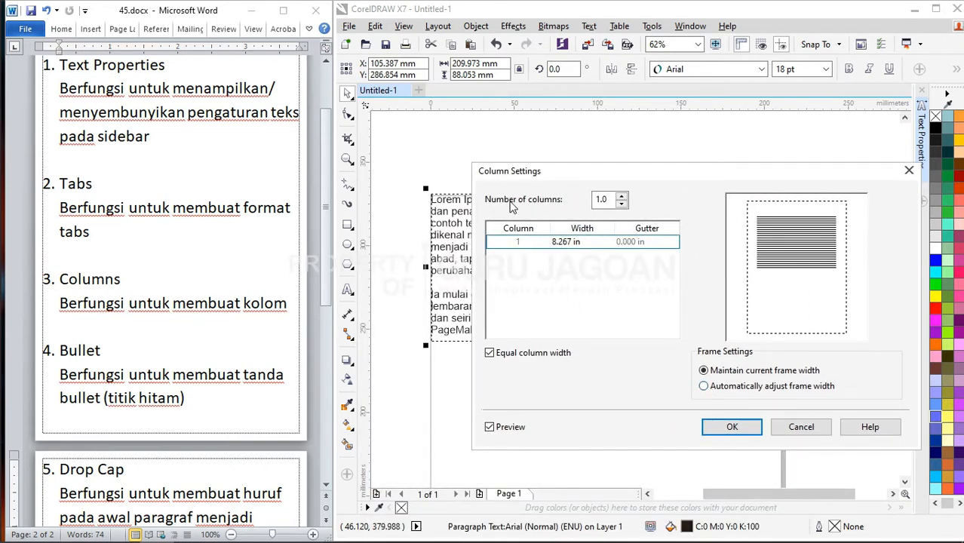
{"action": "left_click_drag", "start_coordinate": [549, 173], "coordinate": [83, 114]}
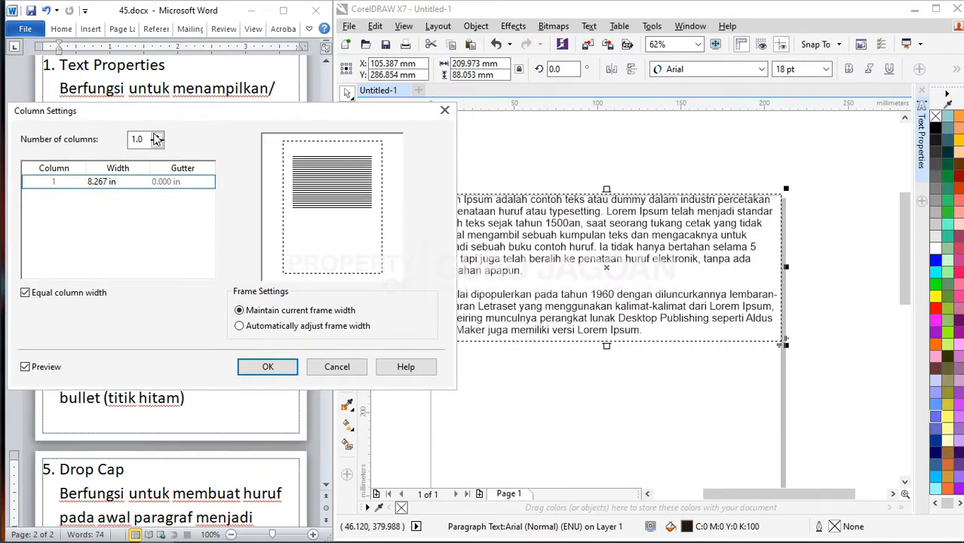
{"action": "left_click", "coordinate": [157, 137]}
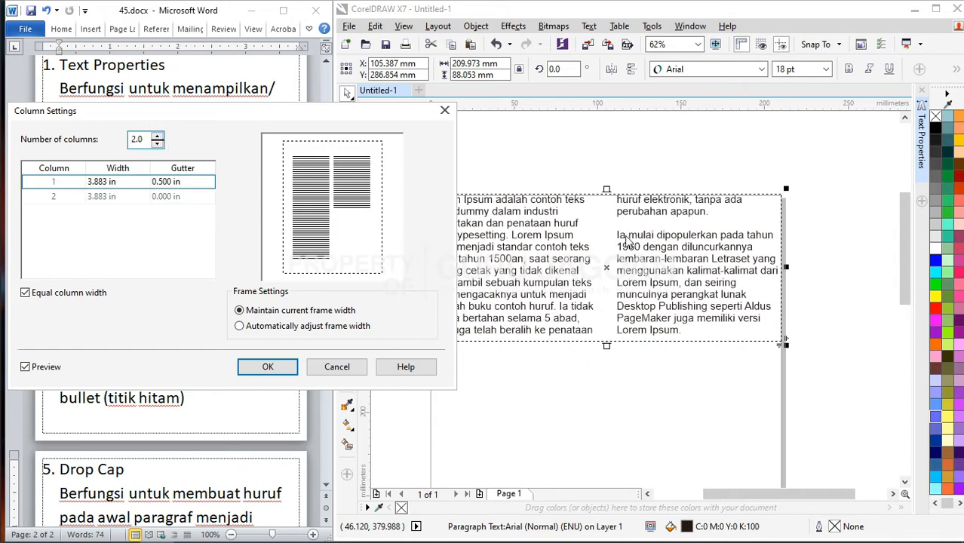
{"action": "left_click", "coordinate": [157, 136]}
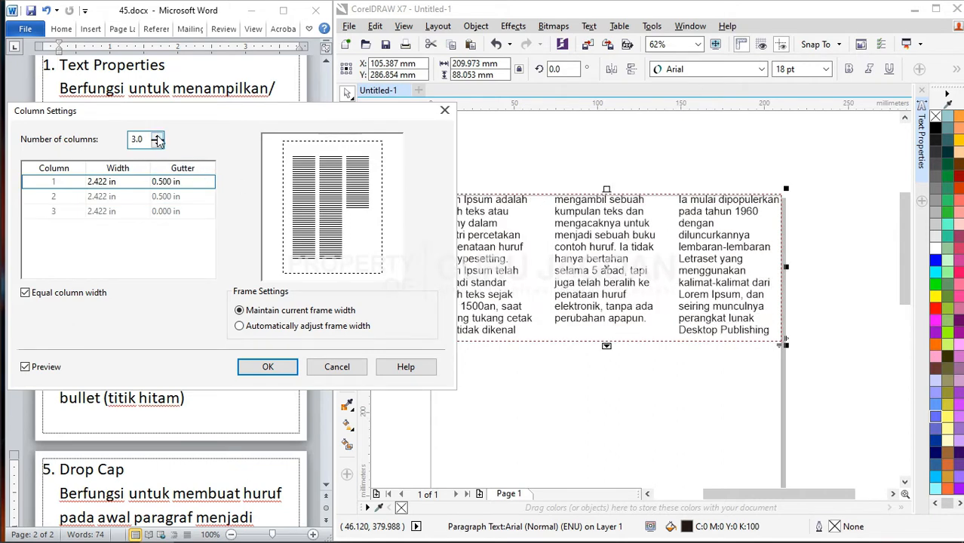
- Try a wider gutter of 0.53 in between the three columns and reduce it to 0.49 in
{"action": "left_click_drag", "start_coordinate": [366, 116], "coordinate": [717, 122]}
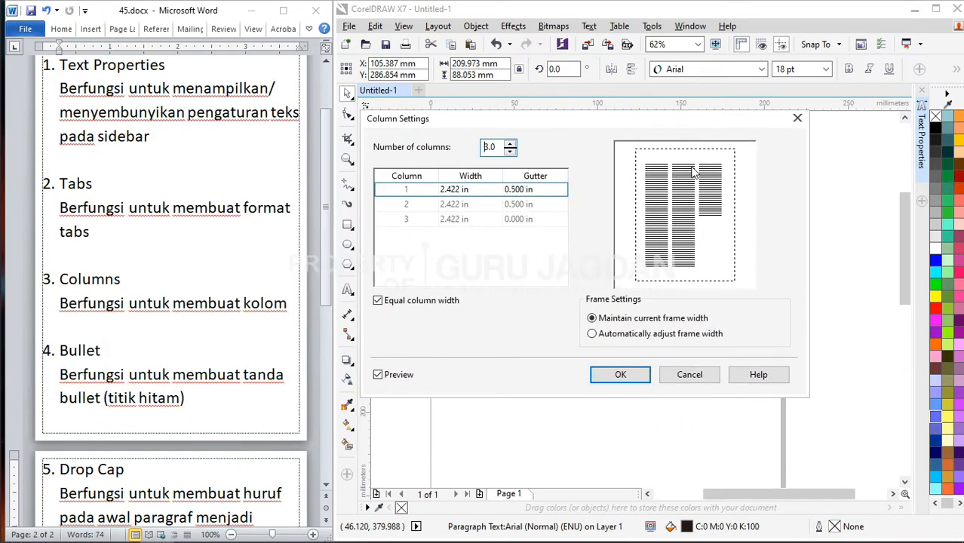
{"action": "left_click", "coordinate": [463, 191]}
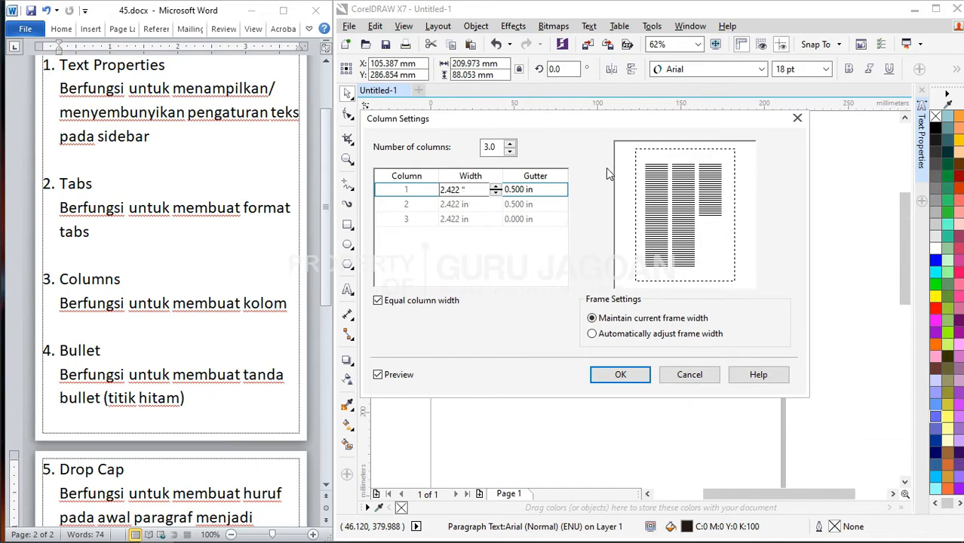
{"action": "left_click", "coordinate": [532, 192]}
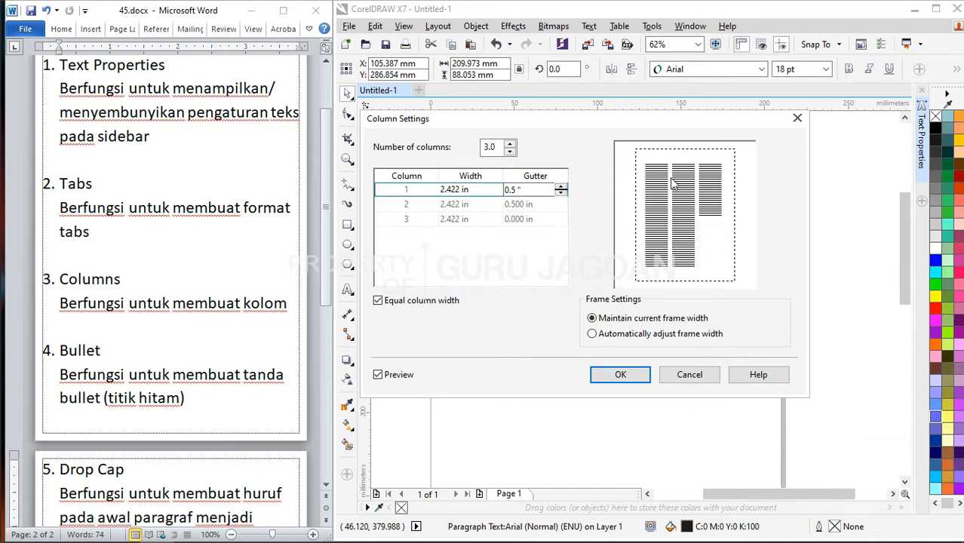
{"action": "left_click", "coordinate": [562, 186]}
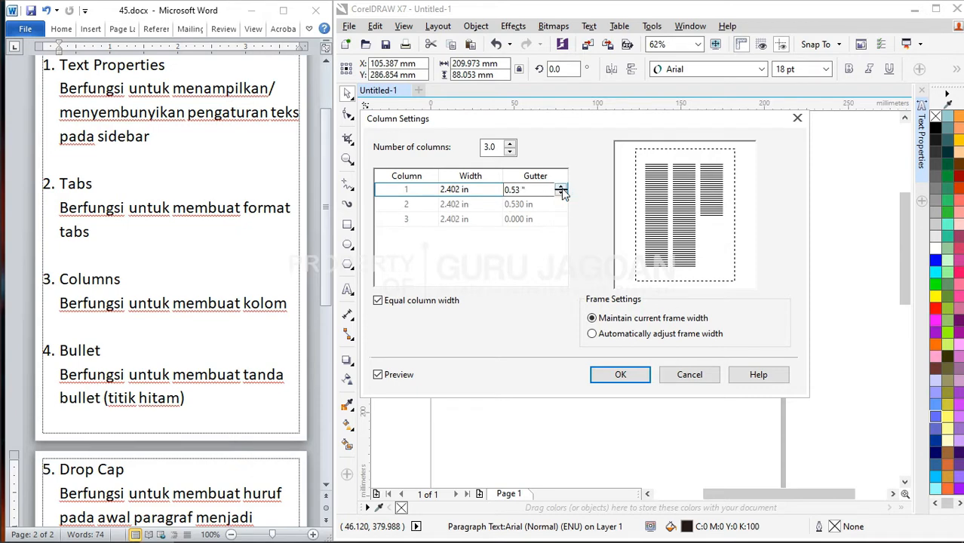
{"action": "left_click", "coordinate": [561, 193]}
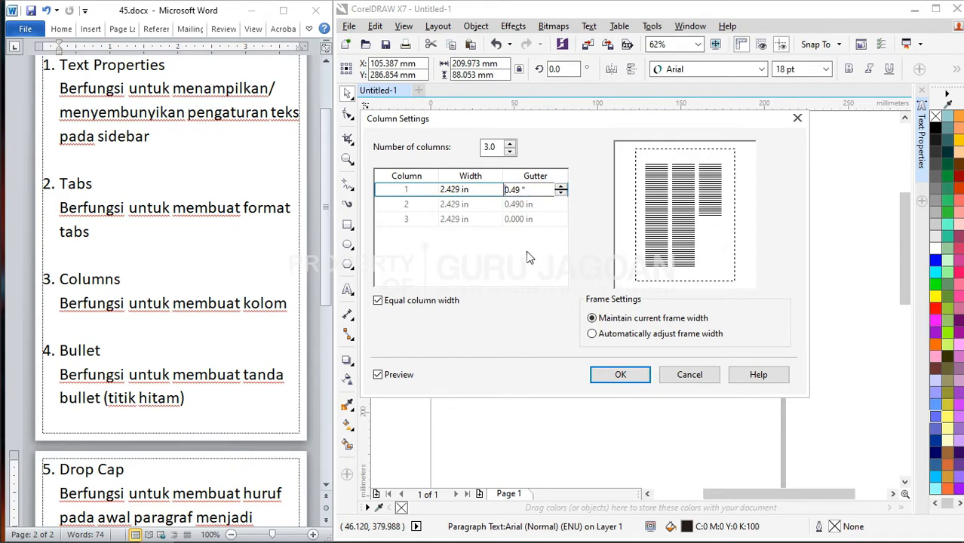
- Compare the text frame with the column preview turned off and on, keeping the current frame width maintained
{"action": "left_click", "coordinate": [594, 319]}
{"action": "left_click", "coordinate": [379, 375]}
{"action": "left_click", "coordinate": [379, 375]}
{"action": "left_click", "coordinate": [379, 375]}
{"action": "left_click_drag", "start_coordinate": [488, 121], "coordinate": [228, 179]}
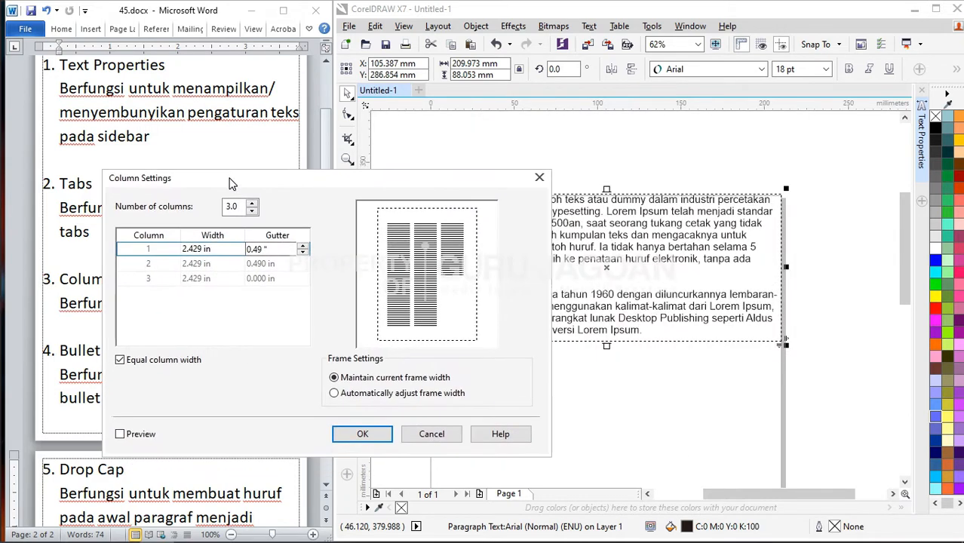
{"action": "left_click", "coordinate": [120, 434]}
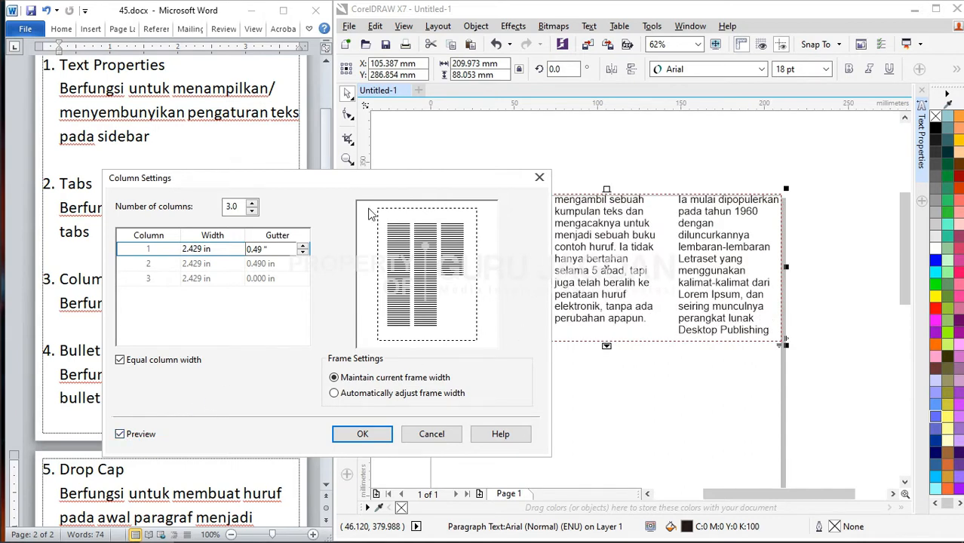
{"action": "left_click_drag", "start_coordinate": [350, 186], "coordinate": [230, 144]}
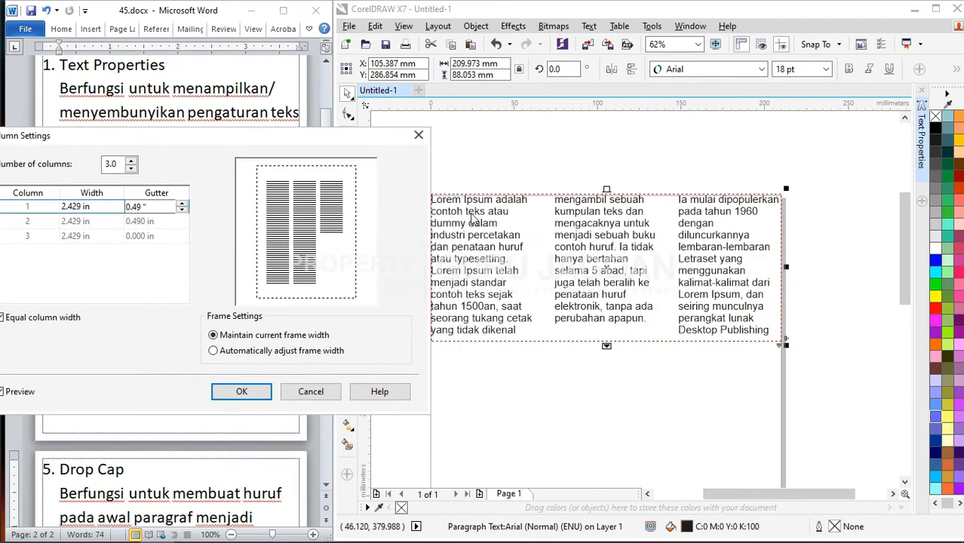
{"action": "left_click_drag", "start_coordinate": [294, 135], "coordinate": [376, 139]}
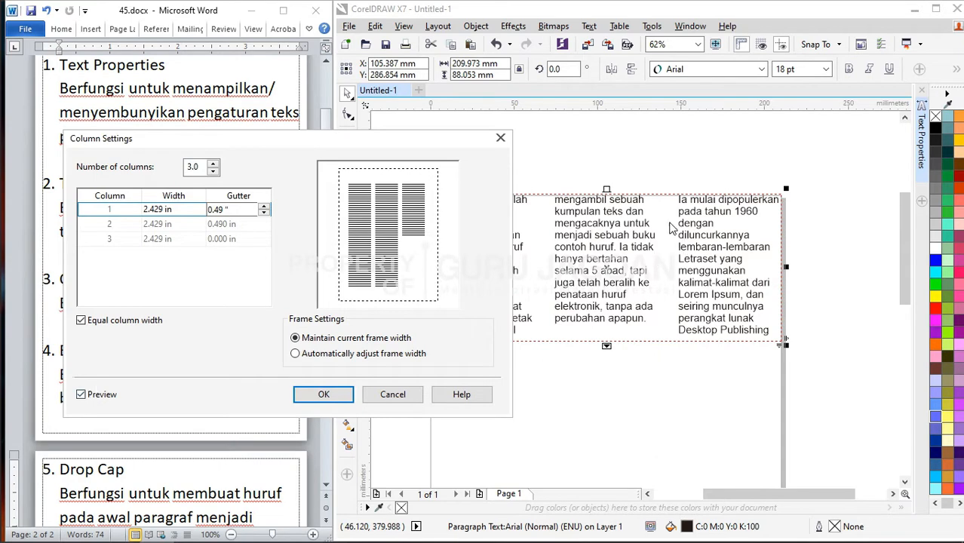
{"action": "left_click", "coordinate": [82, 395]}
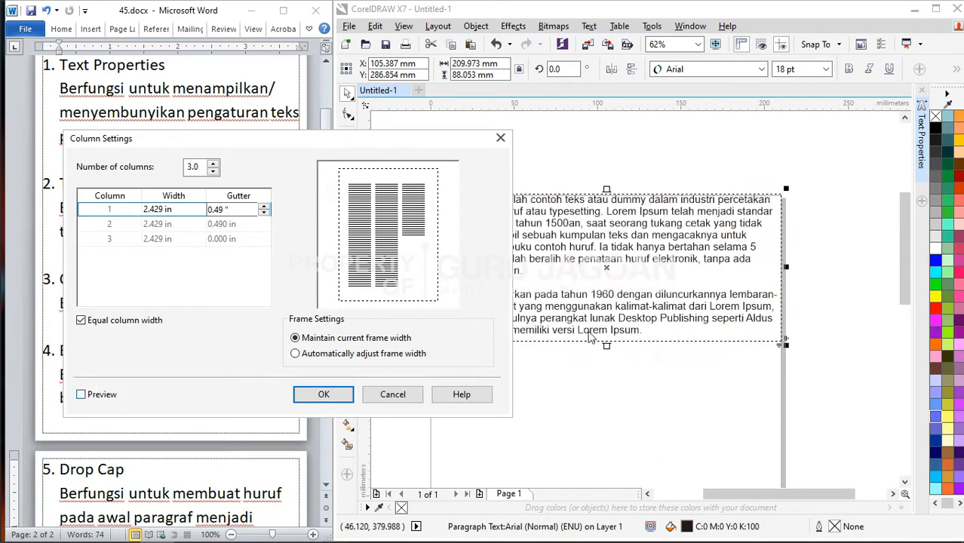
{"action": "left_click", "coordinate": [101, 398]}
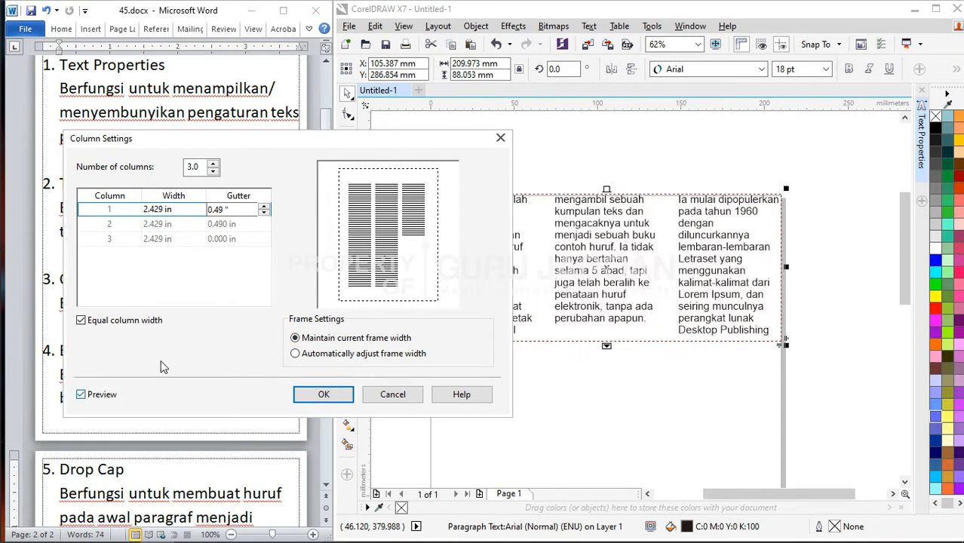
- Apply the three-column settings and lengthen the text frame downward to about 118 mm tall
{"action": "left_click", "coordinate": [326, 397]}
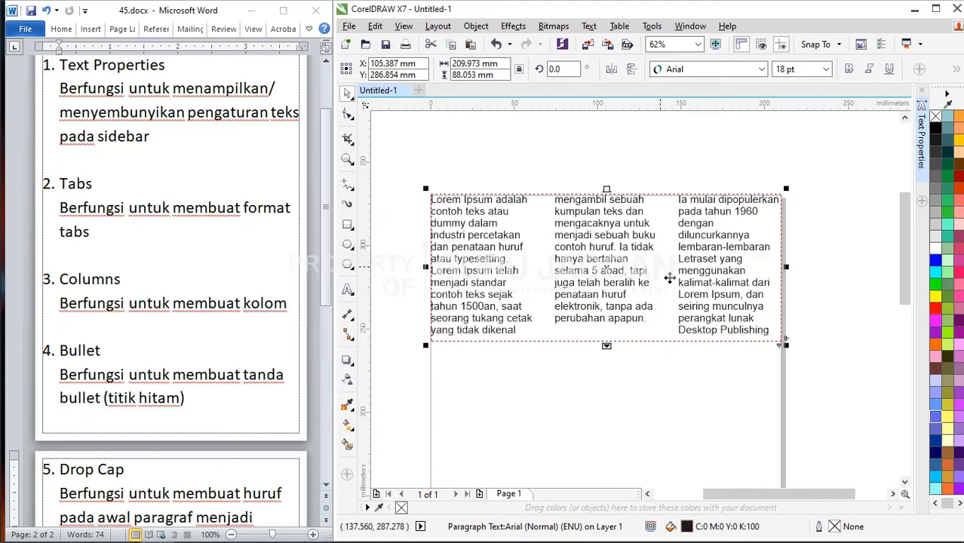
{"action": "left_click_drag", "start_coordinate": [607, 346], "coordinate": [616, 388]}
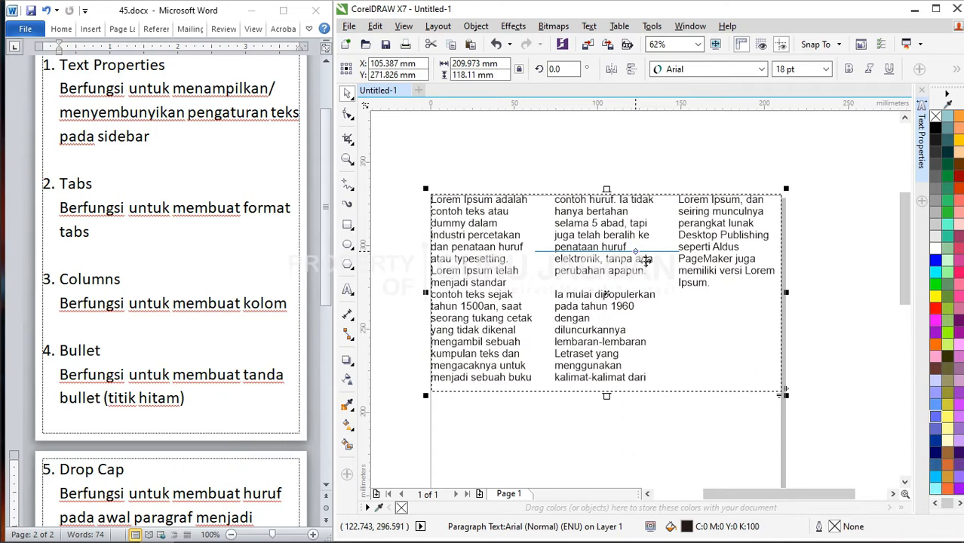
- Undo the frame lengthening, the column settings and the earlier shortening of the text frame
{"action": "key", "text": "ctrl+z"}
{"action": "key", "text": "ctrl+z"}
{"action": "key", "text": "ctrl+z"}
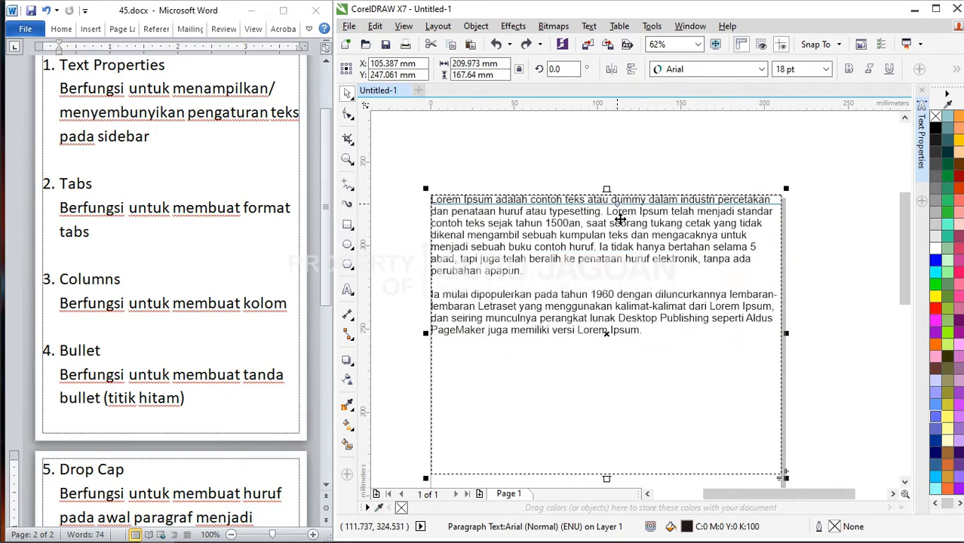
{"action": "scroll", "coordinate": [177, 332], "scroll_direction": "down", "scroll_amount": 1}
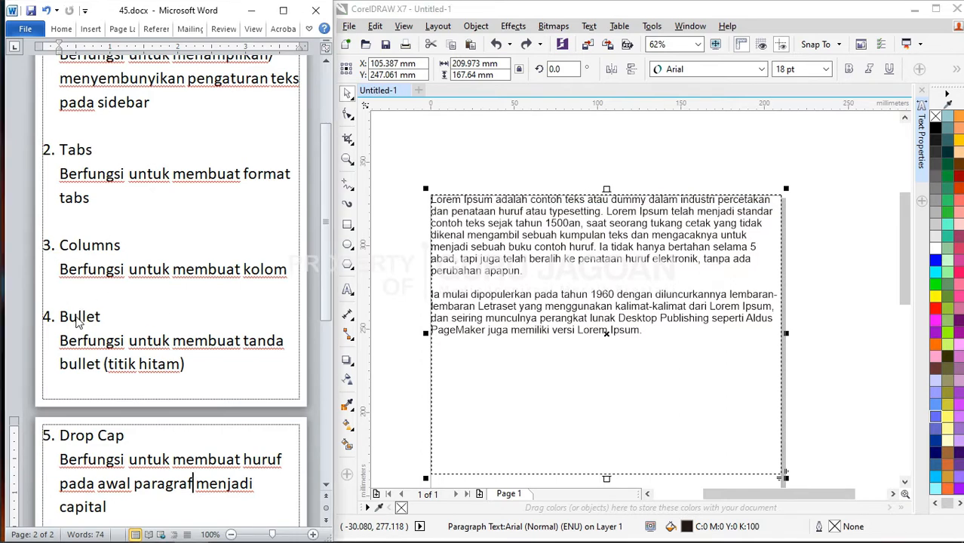
{"action": "left_click", "coordinate": [78, 318]}
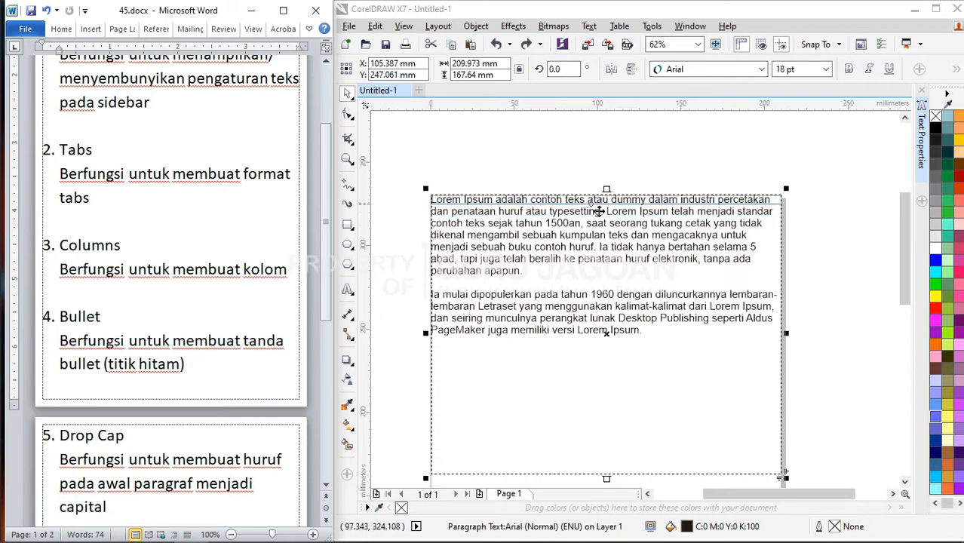
- Split the first paragraph into separate lines by inserting breaks after "typesetting.", "standar", "1500an," and "yang tidak"
{"action": "scroll", "coordinate": [602, 224], "scroll_direction": "up", "scroll_amount": 2}
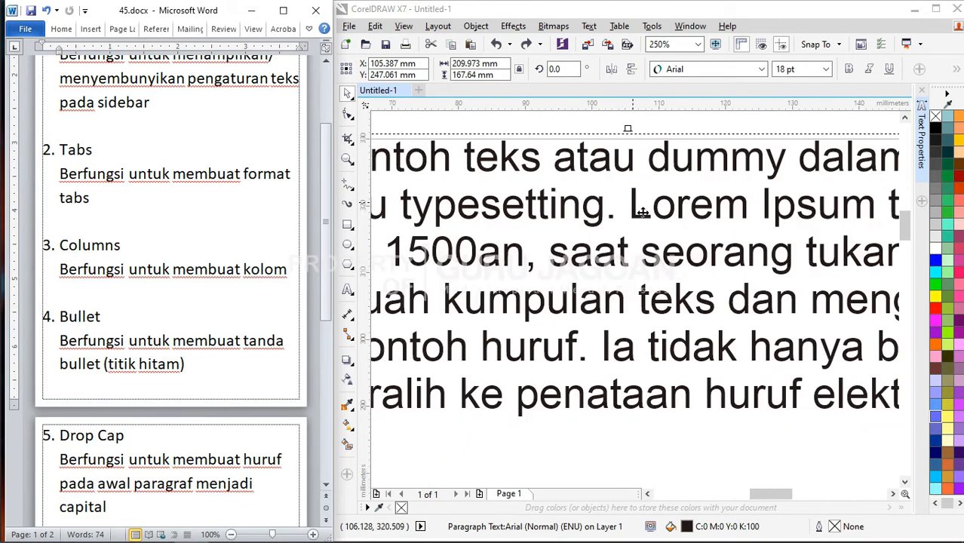
{"action": "left_click", "coordinate": [631, 205]}
{"action": "scroll", "coordinate": [631, 206], "scroll_direction": "down", "scroll_amount": 3}
{"action": "key", "text": "Return"}
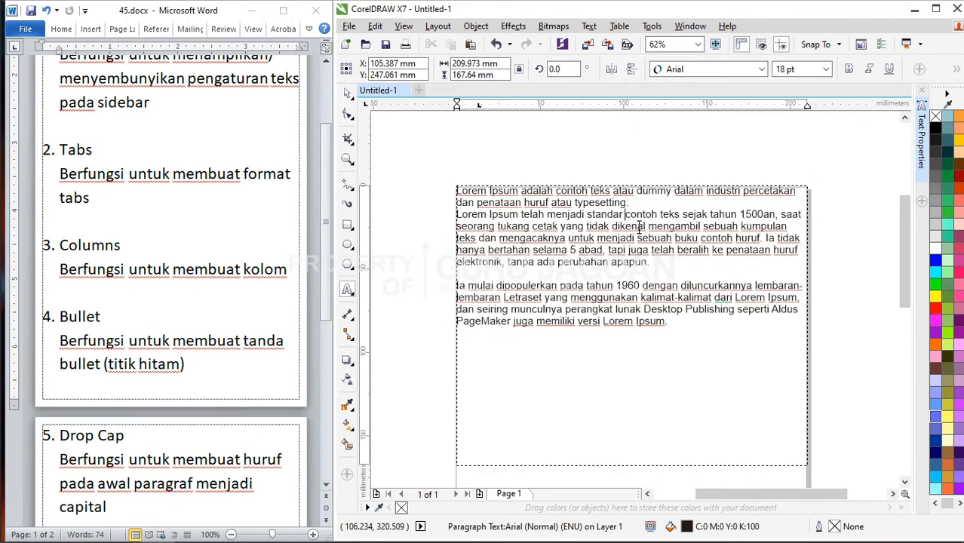
{"action": "key", "text": "Return"}
{"action": "key", "text": "Return"}
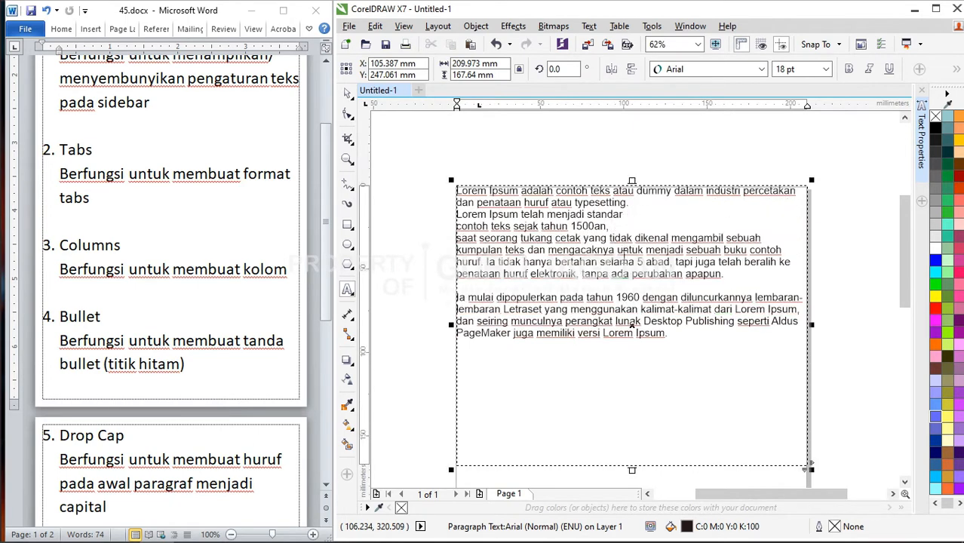
{"action": "key", "text": "Return"}
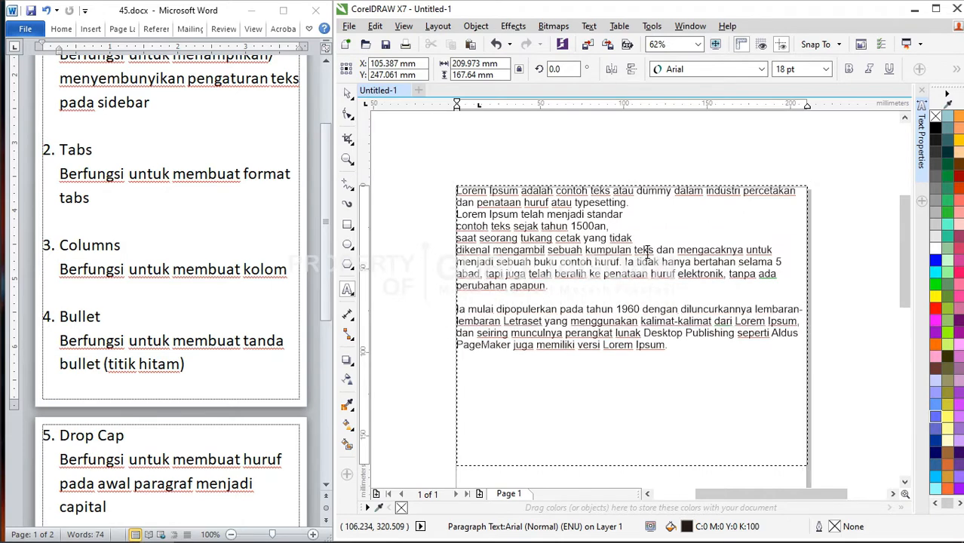
- Turn on bullets for the three lines from "Lorem Ipsum telah menjadi standar" to "yang tidak"
{"action": "scroll", "coordinate": [501, 213], "scroll_direction": "up", "scroll_amount": 2}
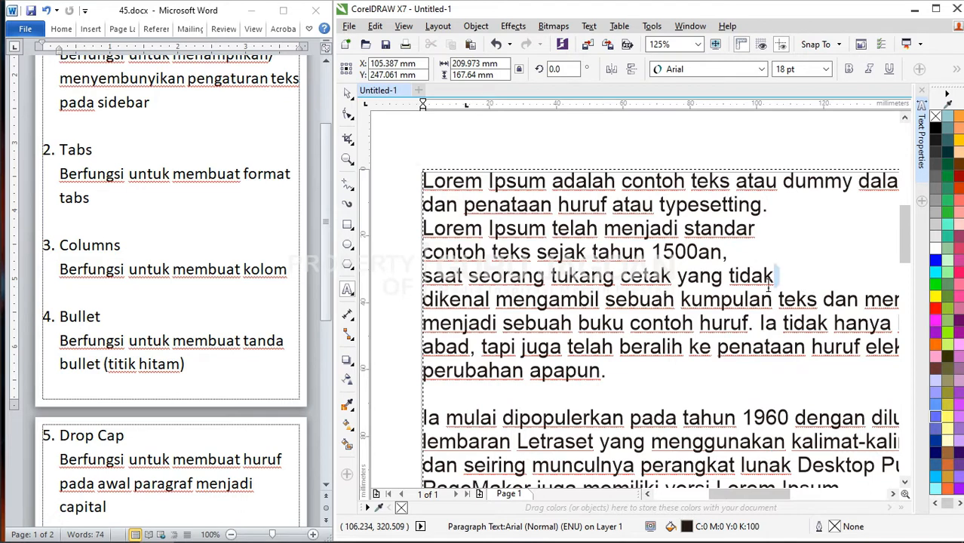
{"action": "left_click_drag", "start_coordinate": [775, 275], "coordinate": [419, 184]}
{"action": "left_click", "coordinate": [535, 256]}
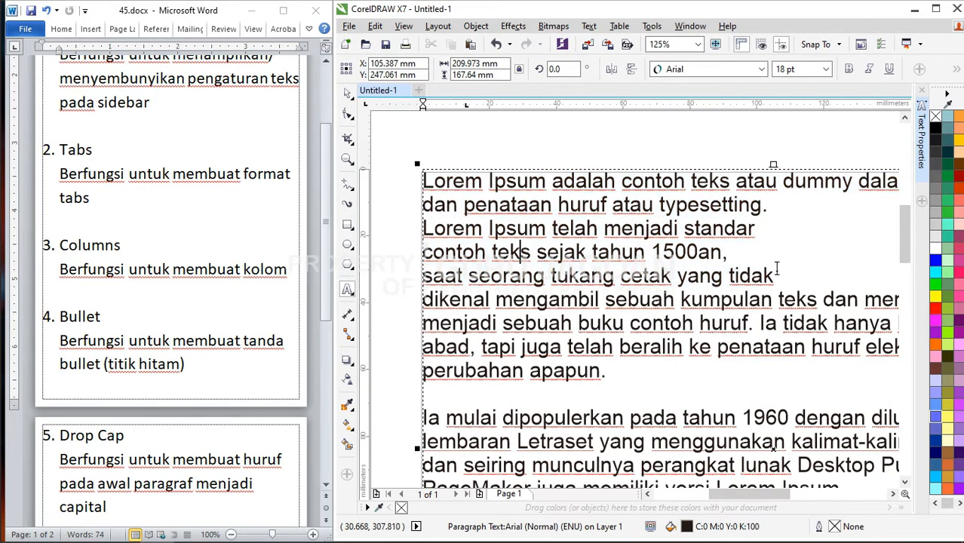
{"action": "left_click_drag", "start_coordinate": [777, 277], "coordinate": [426, 231]}
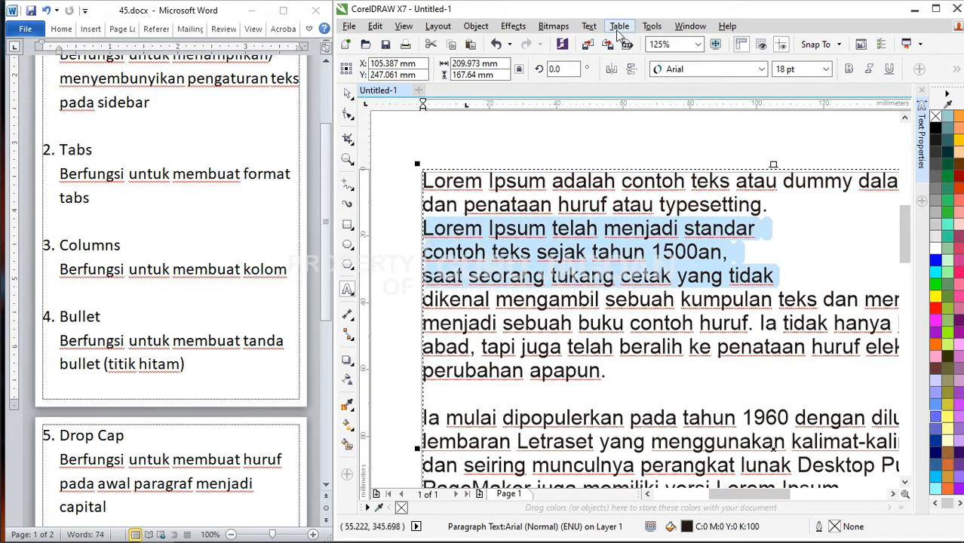
{"action": "left_click", "coordinate": [589, 27]}
{"action": "left_click", "coordinate": [615, 88]}
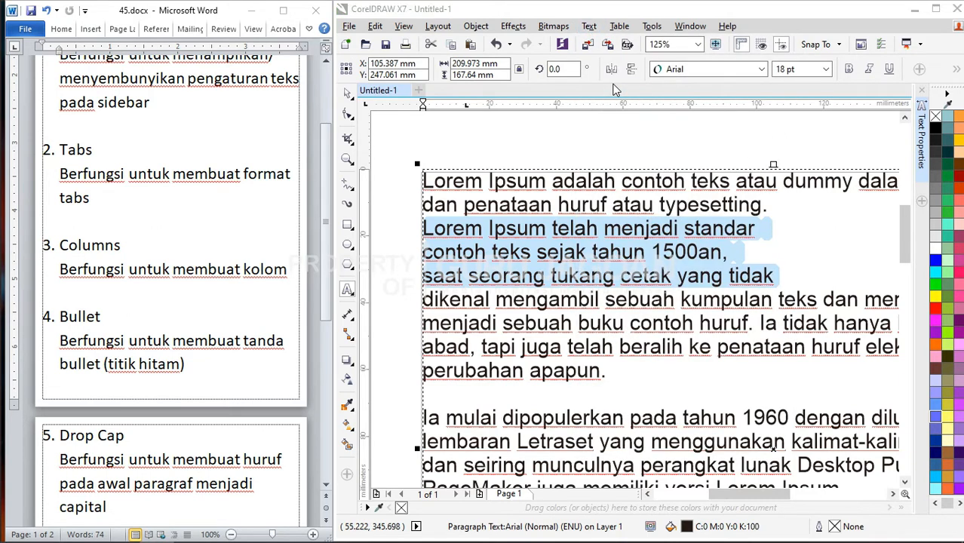
{"action": "left_click_drag", "start_coordinate": [679, 109], "coordinate": [658, 92]}
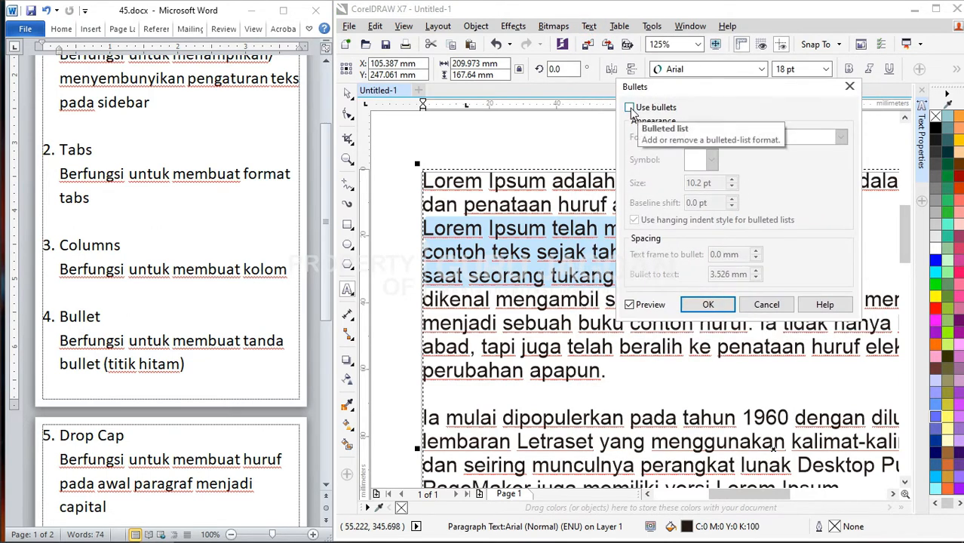
{"action": "left_click", "coordinate": [630, 108]}
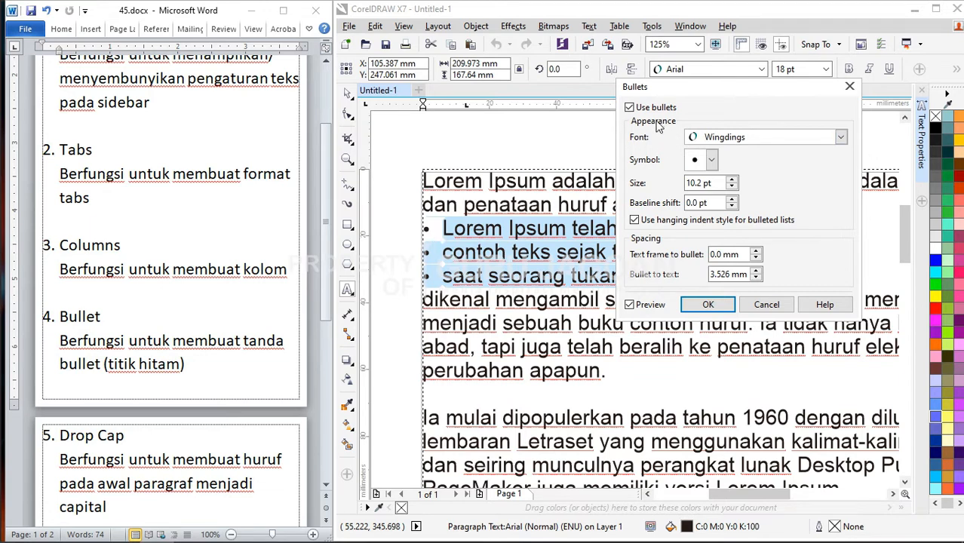
- Try Wingdings 2 as the bullet font, and switch the font back to Wingdings
{"action": "left_click", "coordinate": [806, 144]}
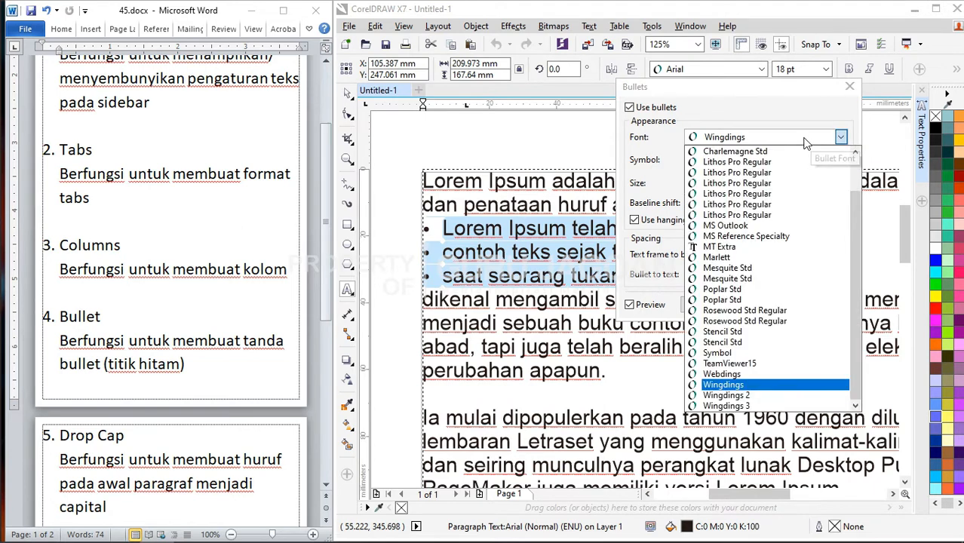
{"action": "left_click", "coordinate": [746, 396]}
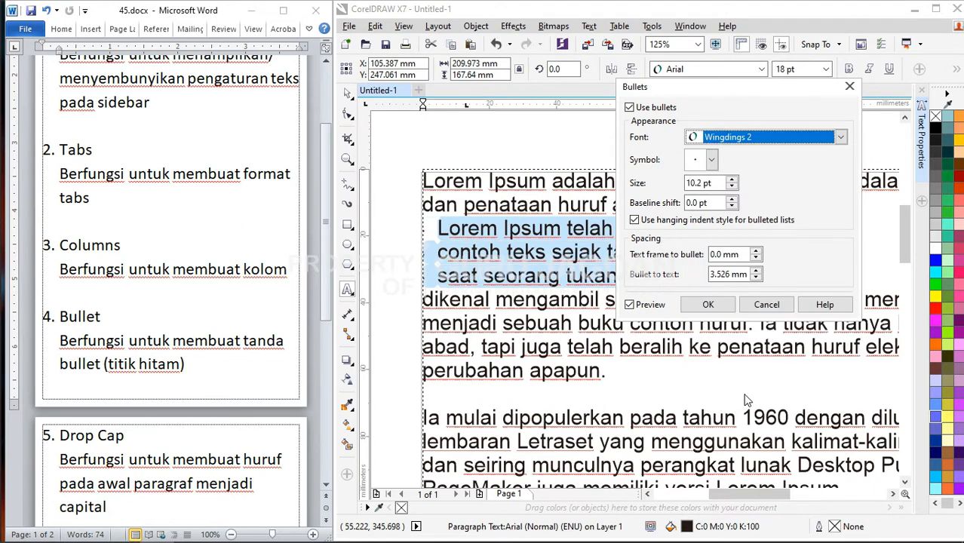
{"action": "left_click", "coordinate": [785, 140]}
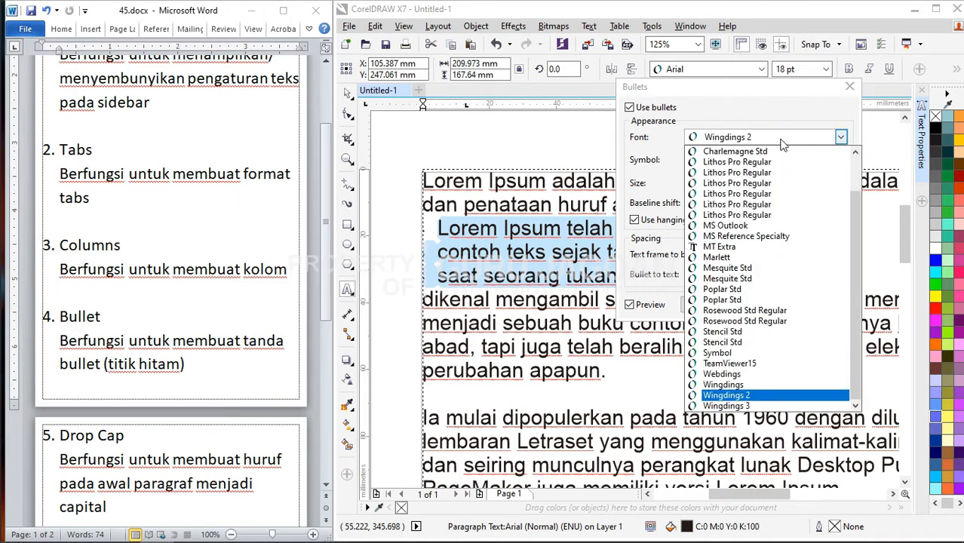
{"action": "left_click", "coordinate": [743, 386]}
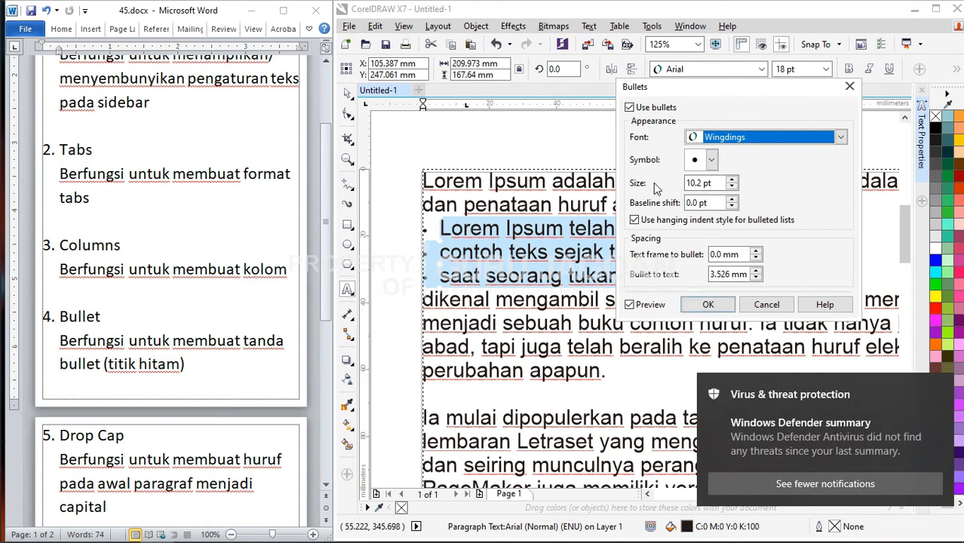
- Try the four-pointed star as the bullet symbol, and replace it with the four-petal ornament
{"action": "left_click", "coordinate": [711, 160]}
{"action": "left_click", "coordinate": [716, 225]}
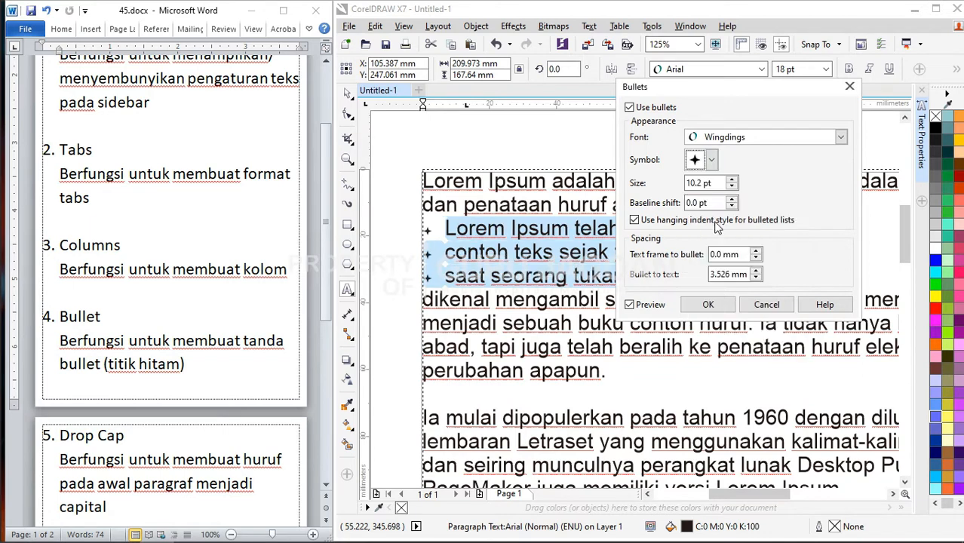
{"action": "left_click", "coordinate": [711, 160]}
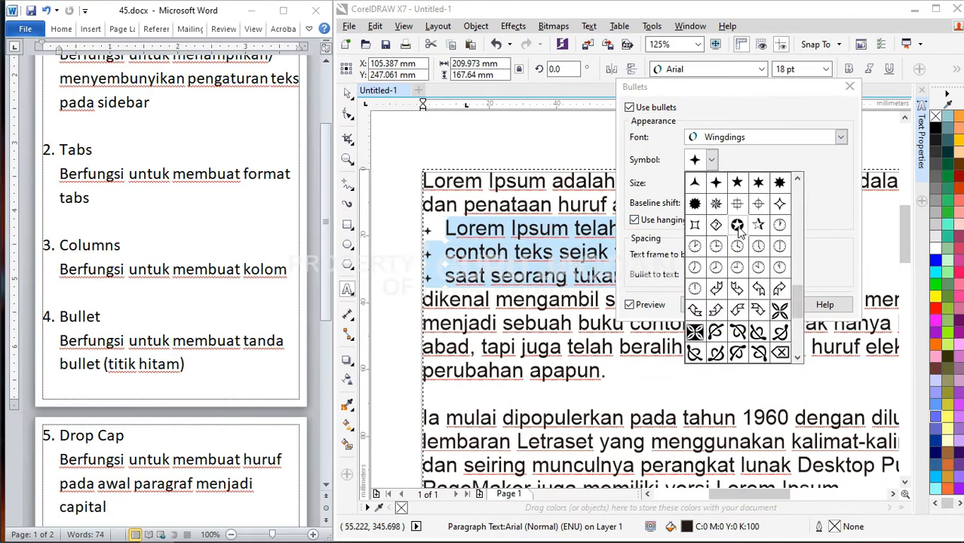
{"action": "left_click", "coordinate": [777, 312]}
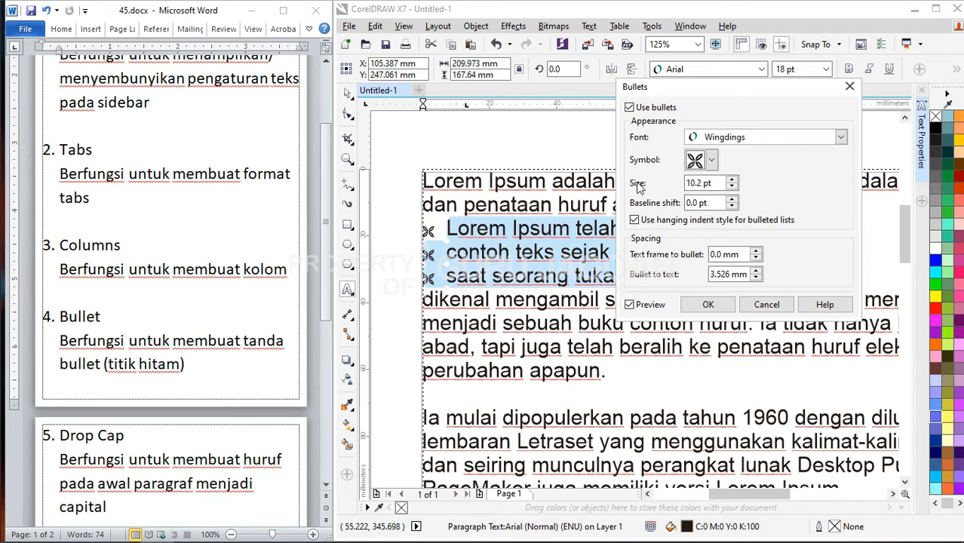
- Set the bullet size to 19.2 pt and the baseline shift to 1.0 pt
{"action": "left_click", "coordinate": [732, 181]}
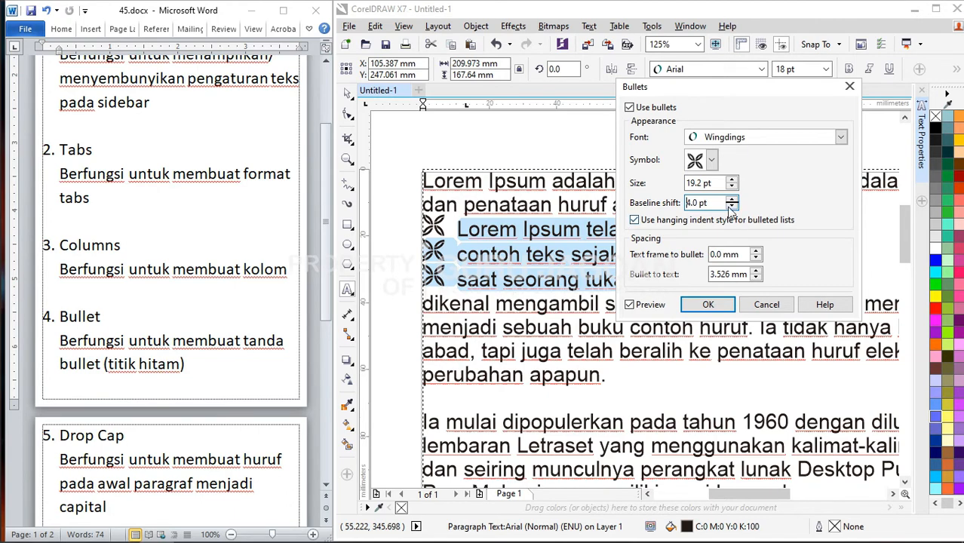
{"action": "left_click", "coordinate": [732, 200]}
{"action": "left_click", "coordinate": [732, 206]}
{"action": "left_click", "coordinate": [732, 206]}
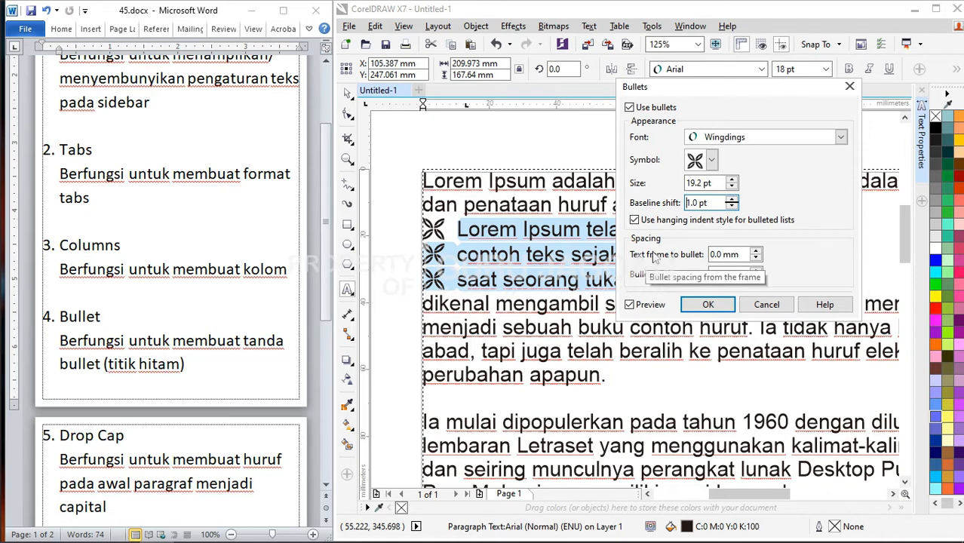
- Increase the spacing between the text frame and the bullets stepwise to 2.7 mm, and set it to 5 mm
{"action": "left_click", "coordinate": [756, 251]}
{"action": "left_click", "coordinate": [757, 251]}
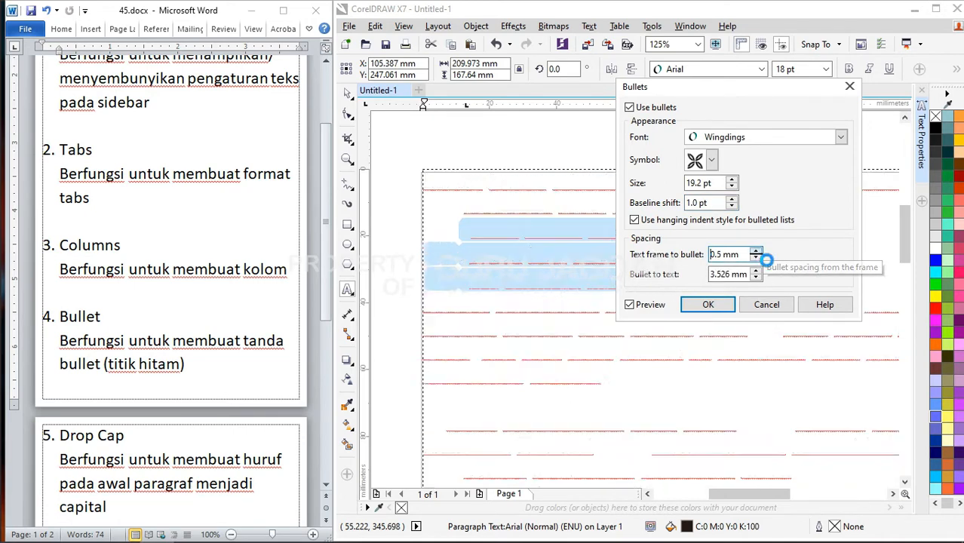
{"action": "left_click", "coordinate": [757, 251]}
{"action": "left_click", "coordinate": [757, 251]}
{"action": "left_click", "coordinate": [756, 251]}
{"action": "left_click", "coordinate": [757, 251]}
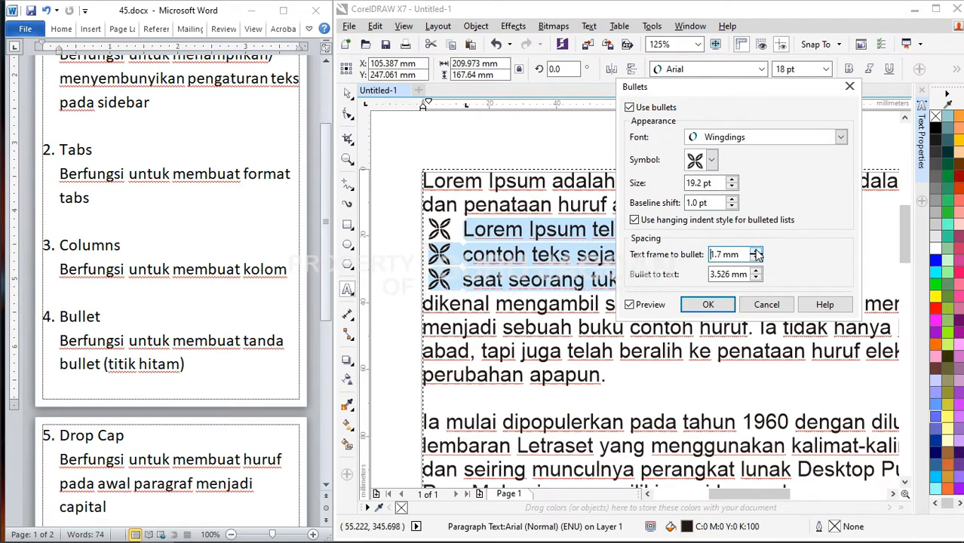
{"action": "left_click", "coordinate": [757, 251]}
{"action": "left_click", "coordinate": [757, 251]}
{"action": "left_click", "coordinate": [757, 254]}
{"action": "left_click", "coordinate": [757, 253]}
{"action": "left_click", "coordinate": [756, 253]}
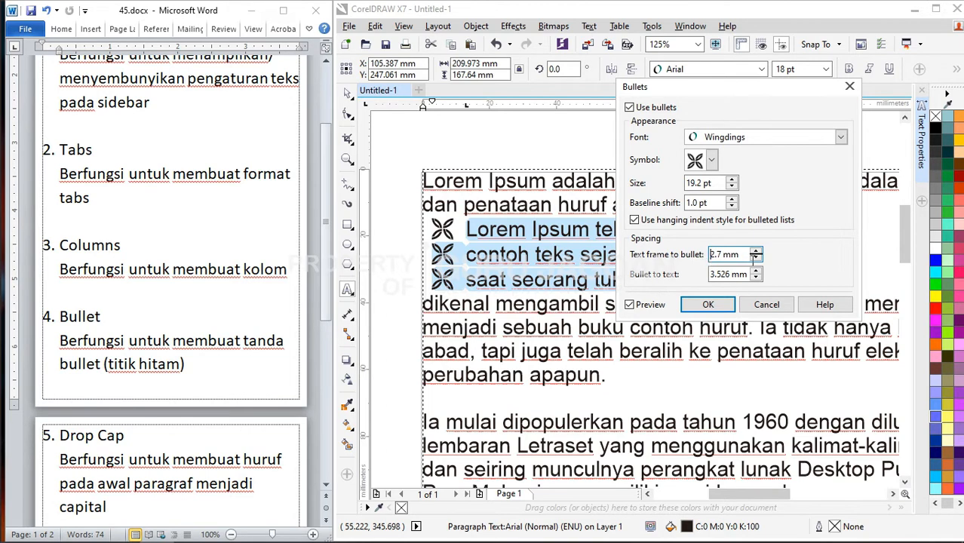
{"action": "left_click_drag", "start_coordinate": [755, 255], "coordinate": [669, 257]}
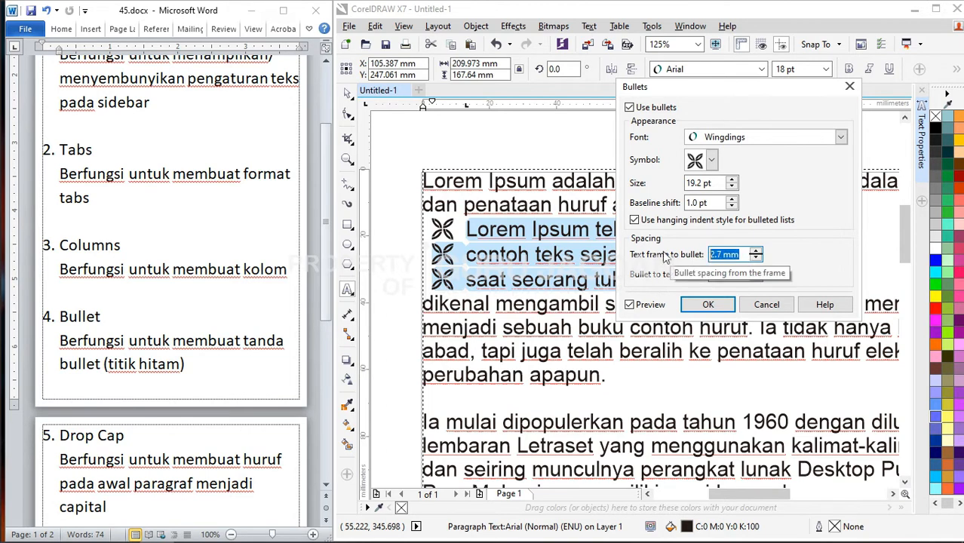
{"action": "type", "text": "5"}
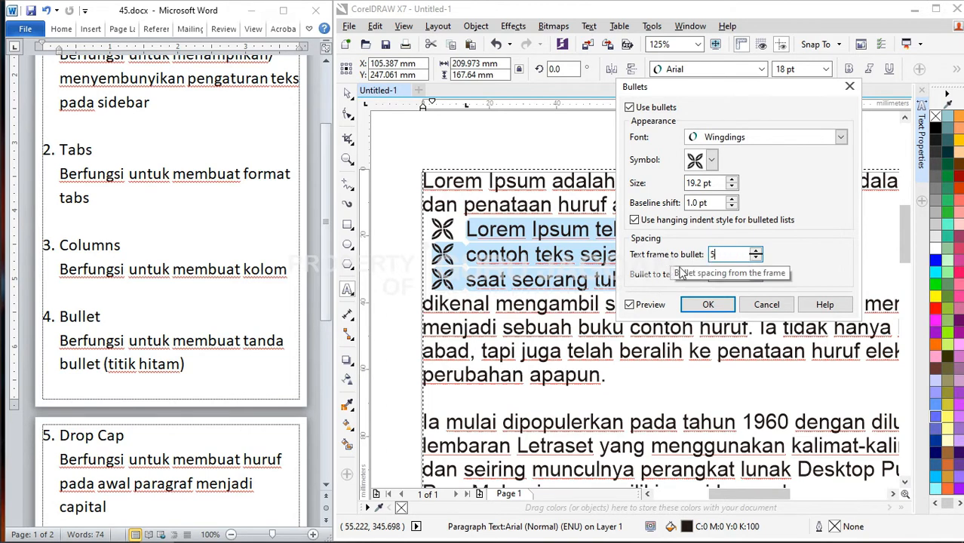
- Set the bullet-to-text spacing to 5 mm, and discard the bullet settings
{"action": "left_click", "coordinate": [744, 275]}
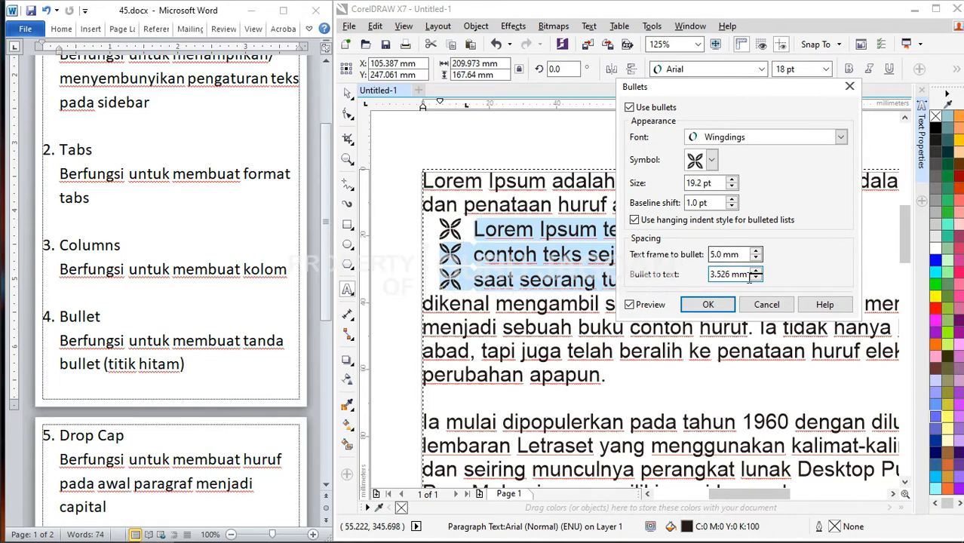
{"action": "left_click_drag", "start_coordinate": [747, 275], "coordinate": [710, 277]}
{"action": "type", "text": "5"}
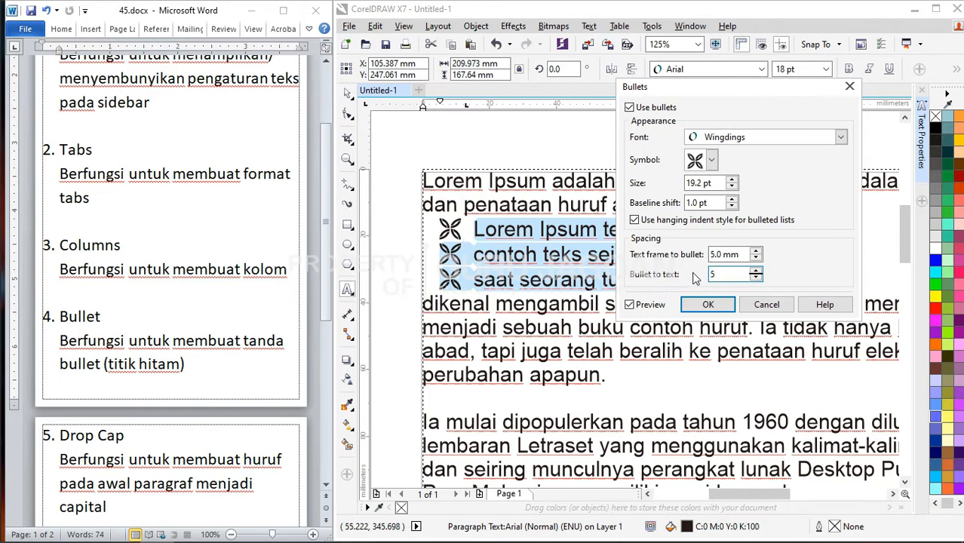
{"action": "left_click", "coordinate": [726, 255]}
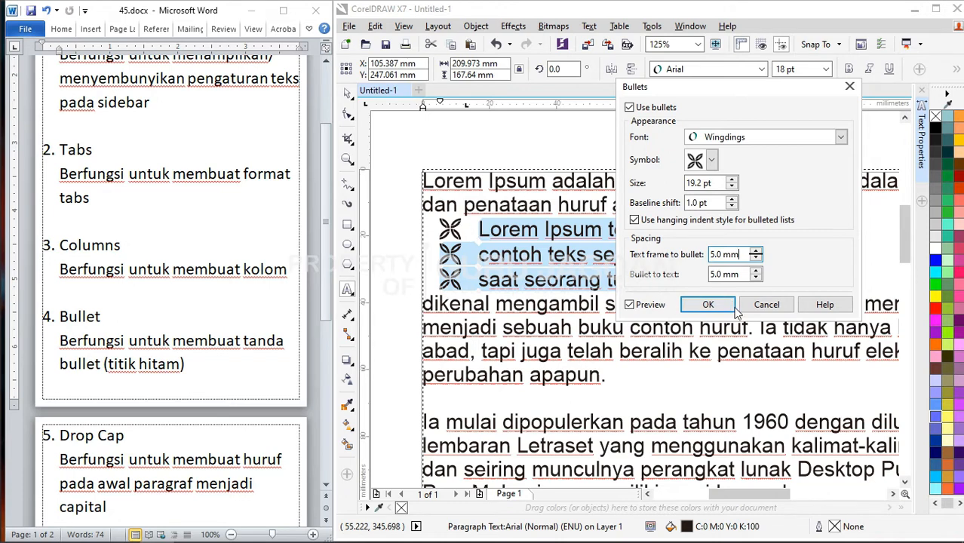
{"action": "left_click", "coordinate": [766, 304]}
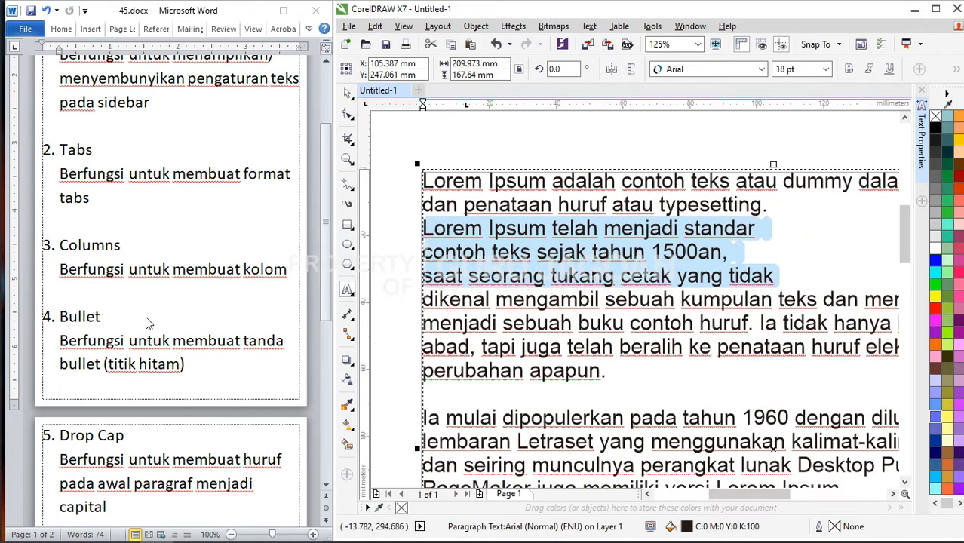
- Rejoin the first paragraph by removing the line breaks after "typesetting." and "1500an,"
{"action": "scroll", "coordinate": [143, 317], "scroll_direction": "down", "scroll_amount": 3}
{"action": "scroll", "coordinate": [87, 352], "scroll_direction": "down", "scroll_amount": 1}
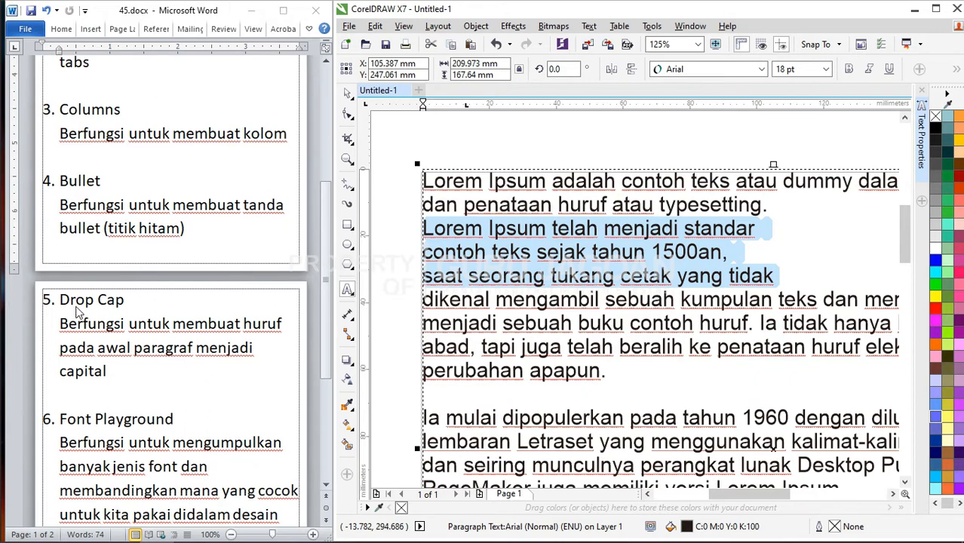
{"action": "left_click", "coordinate": [783, 221]}
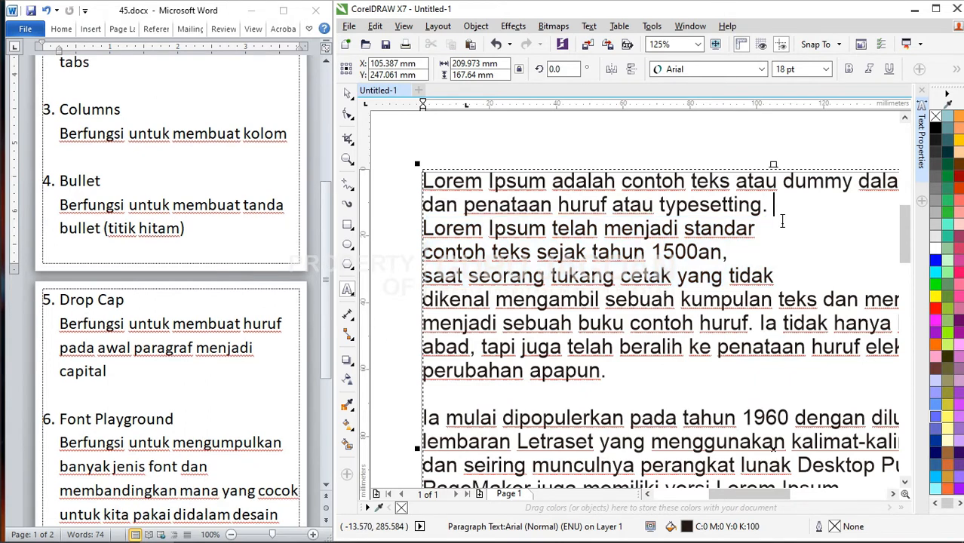
{"action": "key", "text": "Delete"}
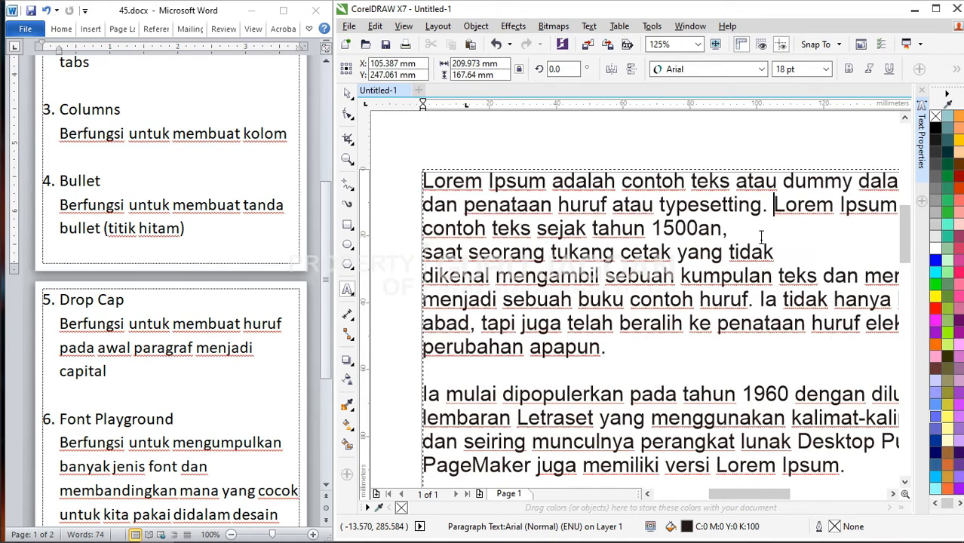
{"action": "left_click", "coordinate": [759, 238]}
{"action": "key", "text": "Delete"}
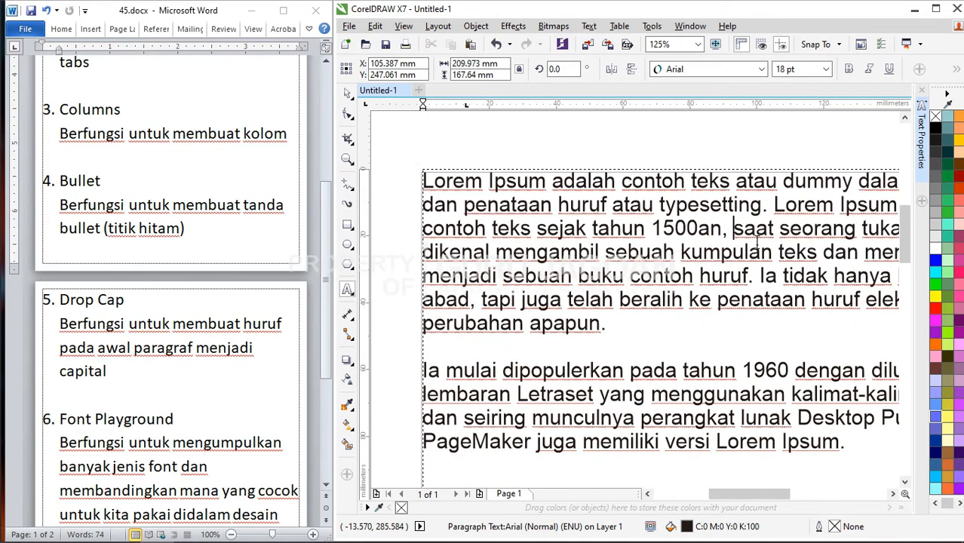
- Select all the text of both paragraphs in the text frame
{"action": "scroll", "coordinate": [608, 280], "scroll_direction": "down", "scroll_amount": 1}
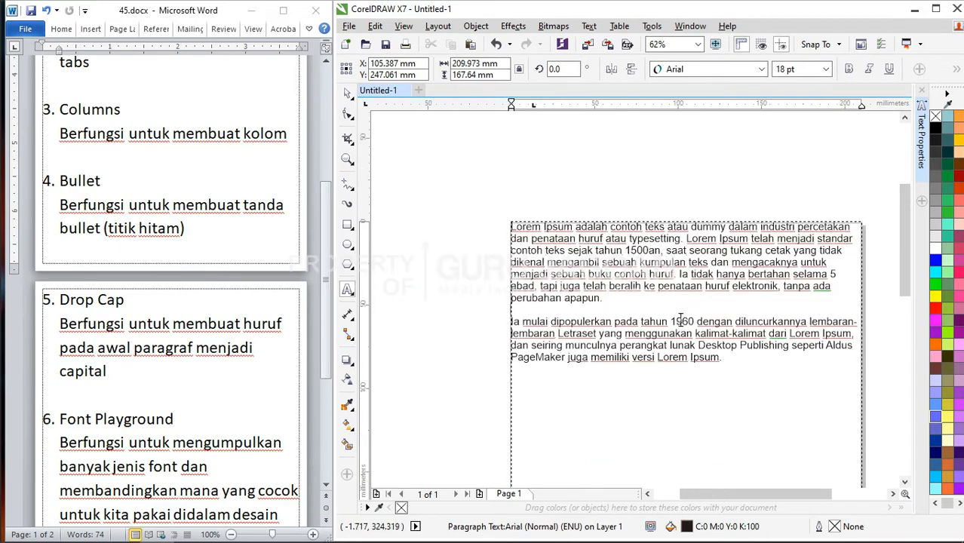
{"action": "scroll", "coordinate": [545, 264], "scroll_direction": "up", "scroll_amount": 1}
{"action": "scroll", "coordinate": [529, 290], "scroll_direction": "down", "scroll_amount": 1}
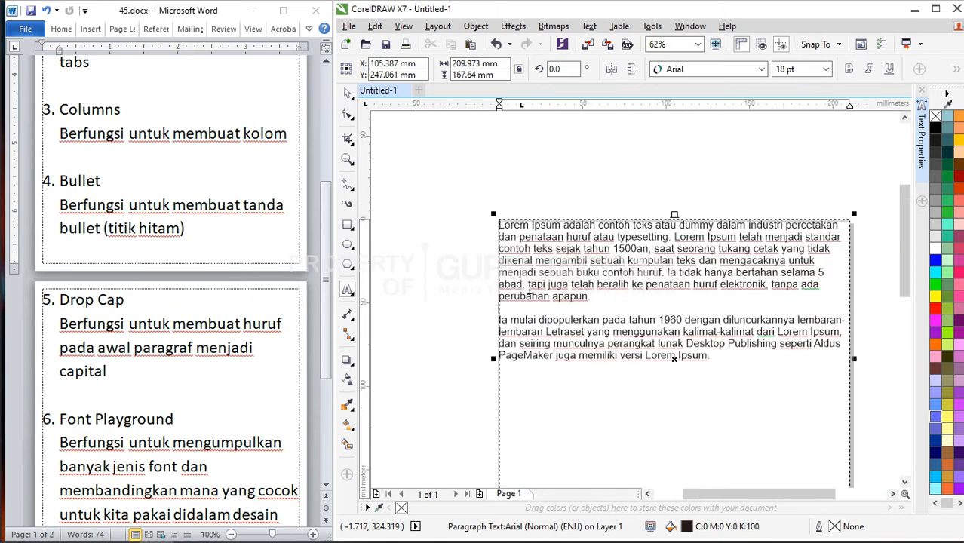
{"action": "scroll", "coordinate": [547, 343], "scroll_direction": "up", "scroll_amount": 1}
{"action": "key", "text": "ctrl+a"}
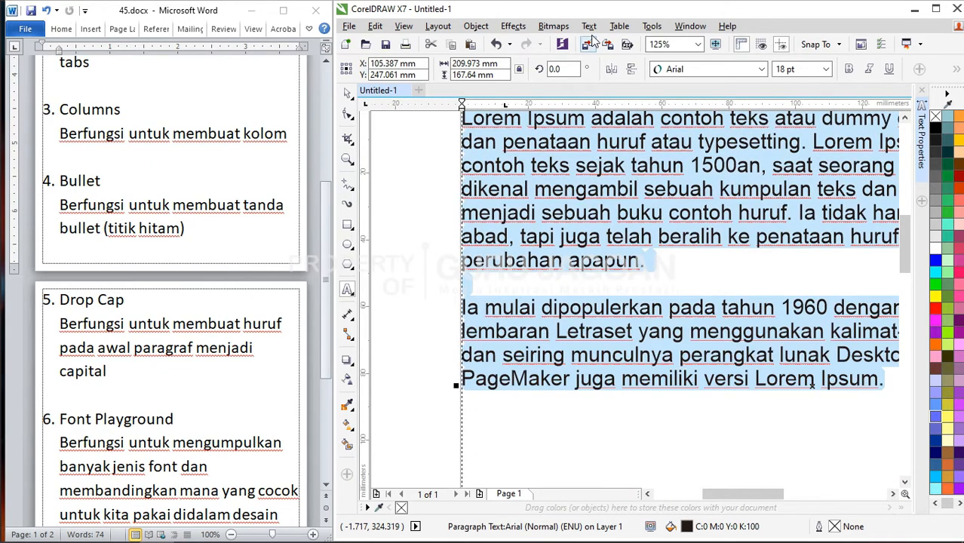
{"action": "left_click", "coordinate": [590, 26]}
{"action": "left_click", "coordinate": [593, 29]}
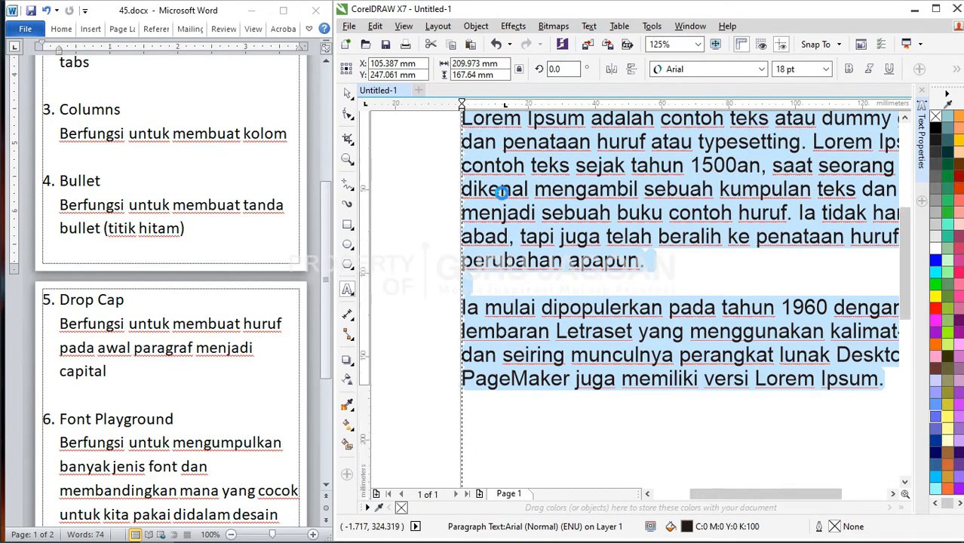
- Highlight the opening letter of each paragraph, the "L" of "Lorem" and the "I" of "Ia"
{"action": "scroll", "coordinate": [498, 169], "scroll_direction": "up", "scroll_amount": 4}
{"action": "left_click_drag", "start_coordinate": [504, 166], "coordinate": [477, 155]}
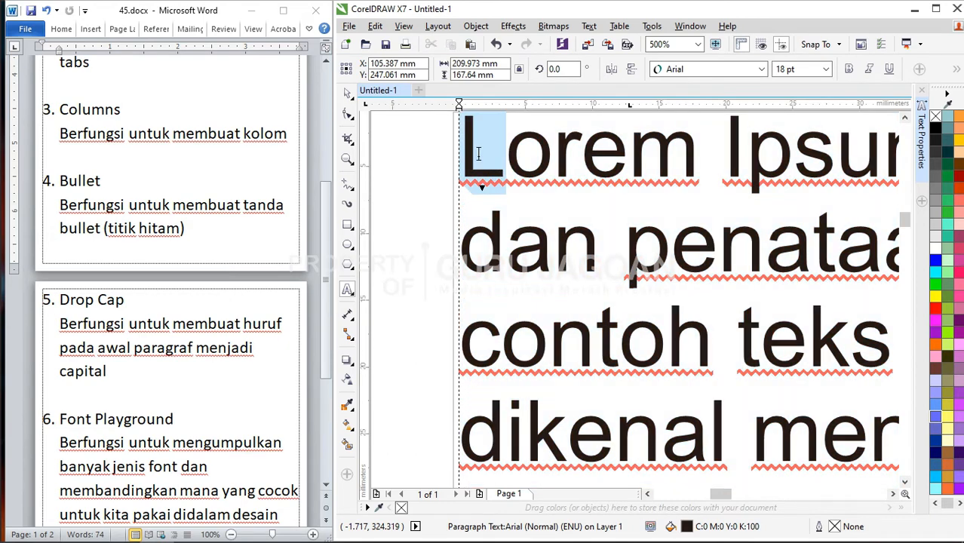
{"action": "scroll", "coordinate": [515, 162], "scroll_direction": "down", "scroll_amount": 2}
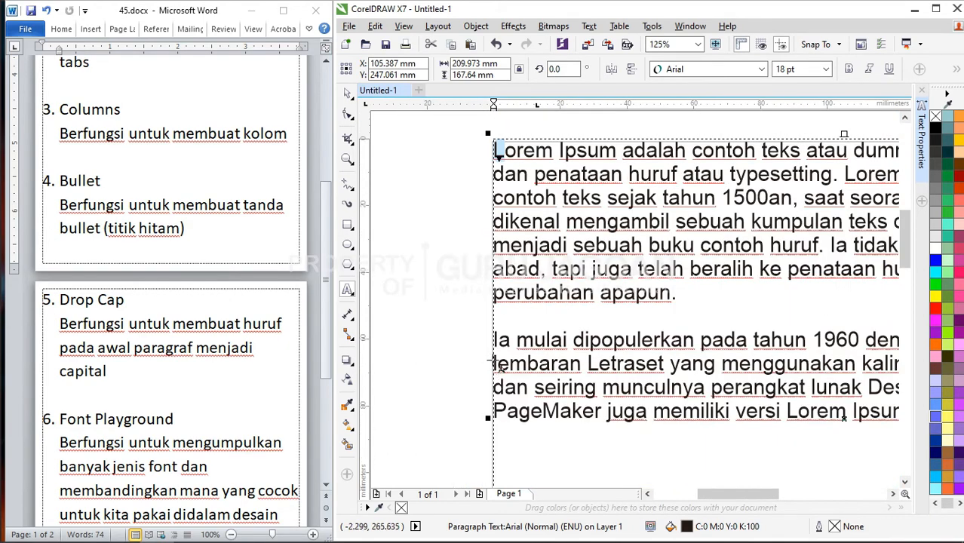
{"action": "scroll", "coordinate": [496, 342], "scroll_direction": "up", "scroll_amount": 2}
{"action": "left_click_drag", "start_coordinate": [512, 354], "coordinate": [489, 352]}
{"action": "scroll", "coordinate": [499, 291], "scroll_direction": "down", "scroll_amount": 2}
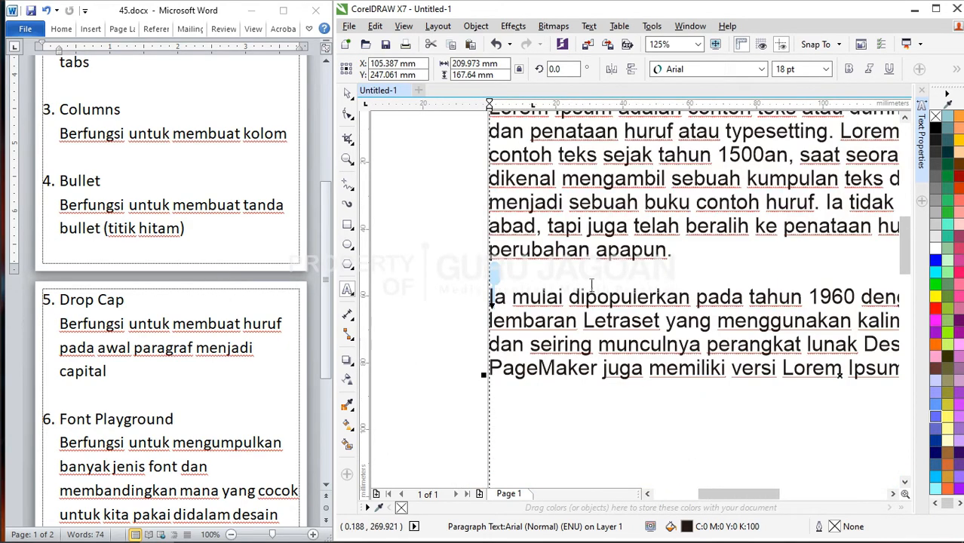
- Try to enable drop caps on all the text in the frame, and close the settings without applying them
{"action": "scroll", "coordinate": [592, 286], "scroll_direction": "down", "scroll_amount": 1}
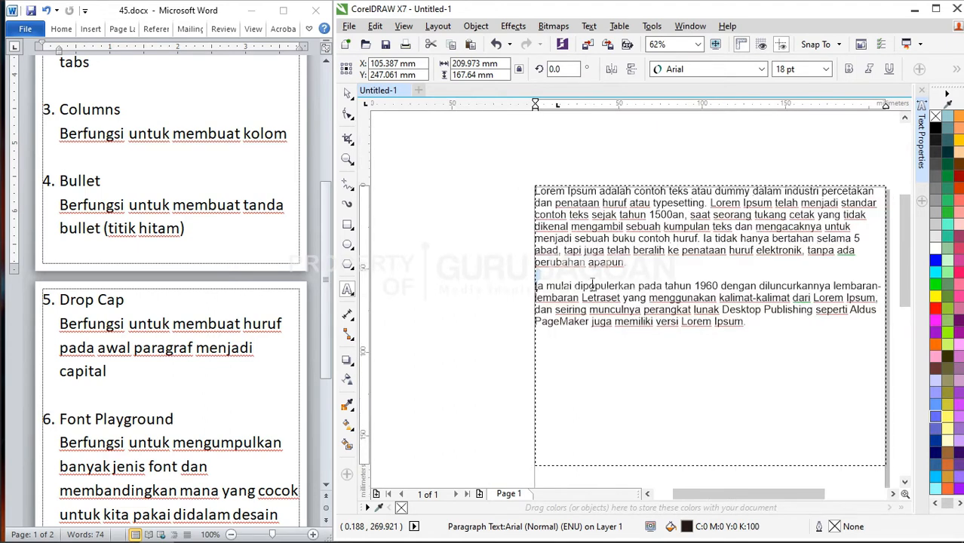
{"action": "key", "text": "ctrl+a"}
{"action": "left_click", "coordinate": [590, 26]}
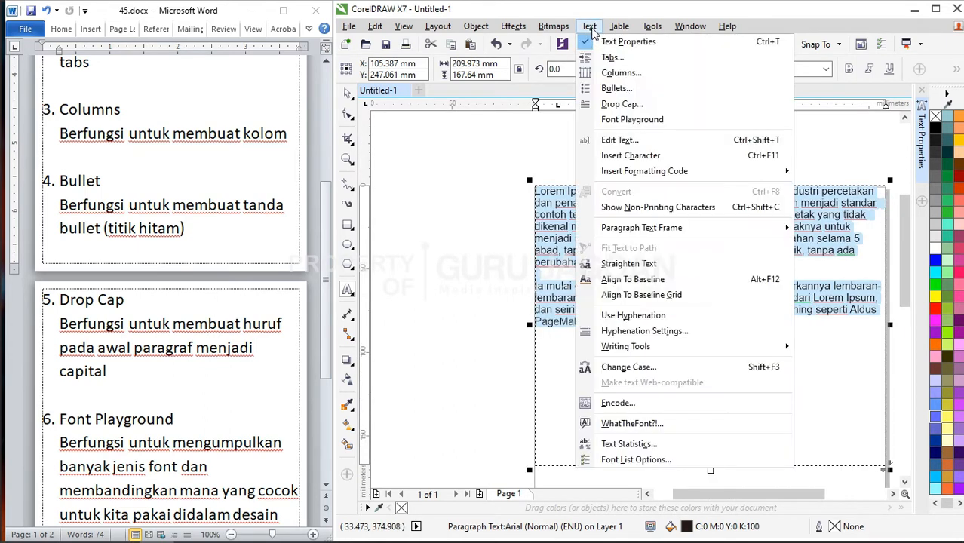
{"action": "left_click", "coordinate": [628, 104]}
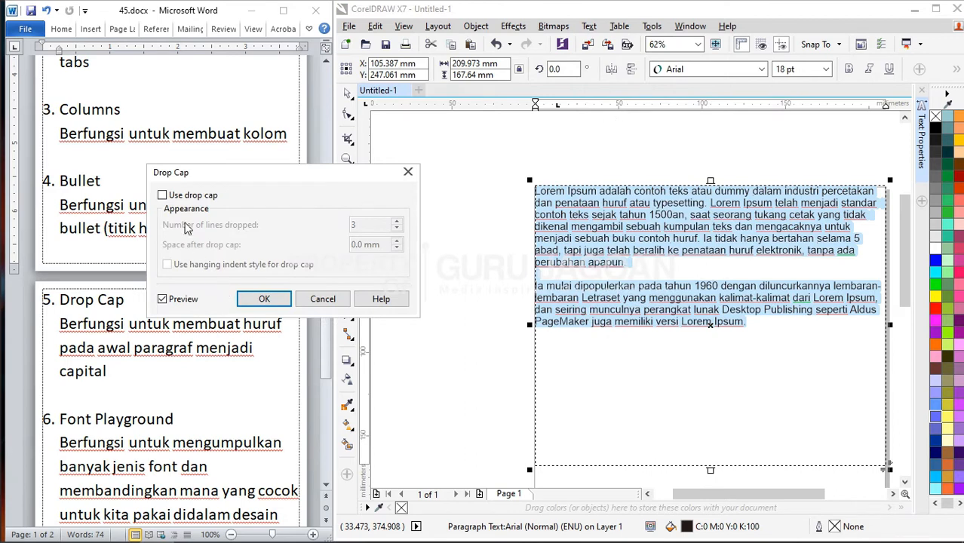
{"action": "left_click", "coordinate": [162, 194]}
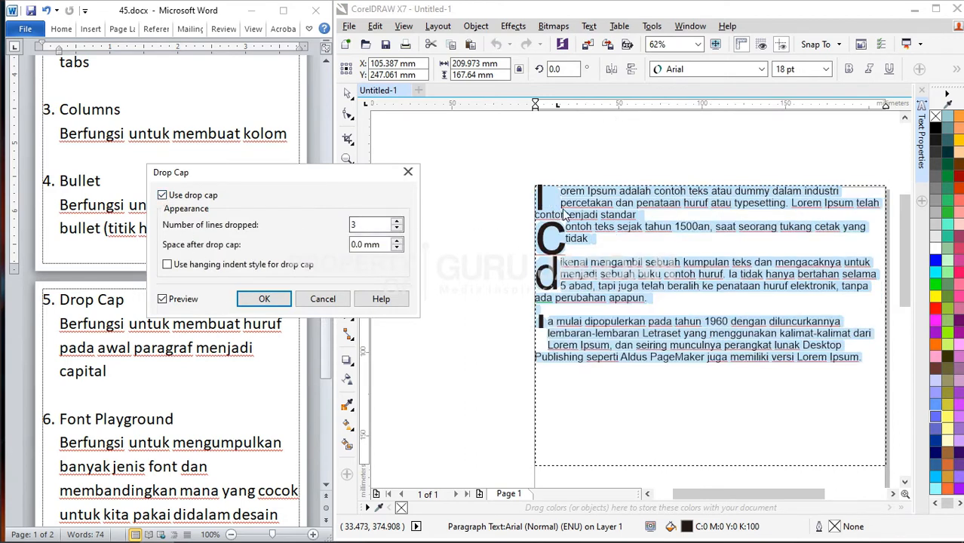
{"action": "left_click", "coordinate": [410, 175]}
{"action": "left_click", "coordinate": [727, 240]}
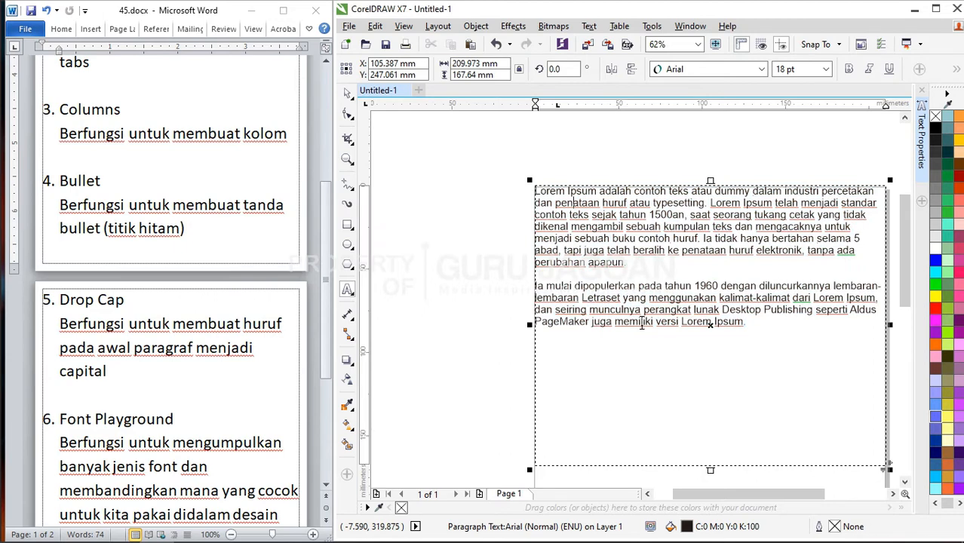
- Widen the text frame to about 296 mm, and rejoin the first paragraph by removing the line breaks after "standar" and "tidak"
{"action": "left_click_drag", "start_coordinate": [530, 324], "coordinate": [386, 325]}
{"action": "left_click", "coordinate": [631, 210]}
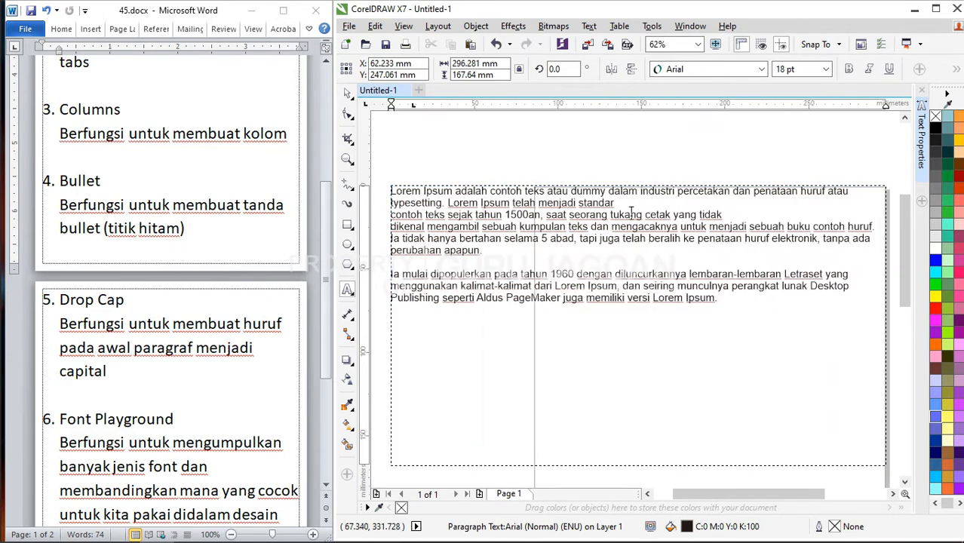
{"action": "key", "text": "Delete"}
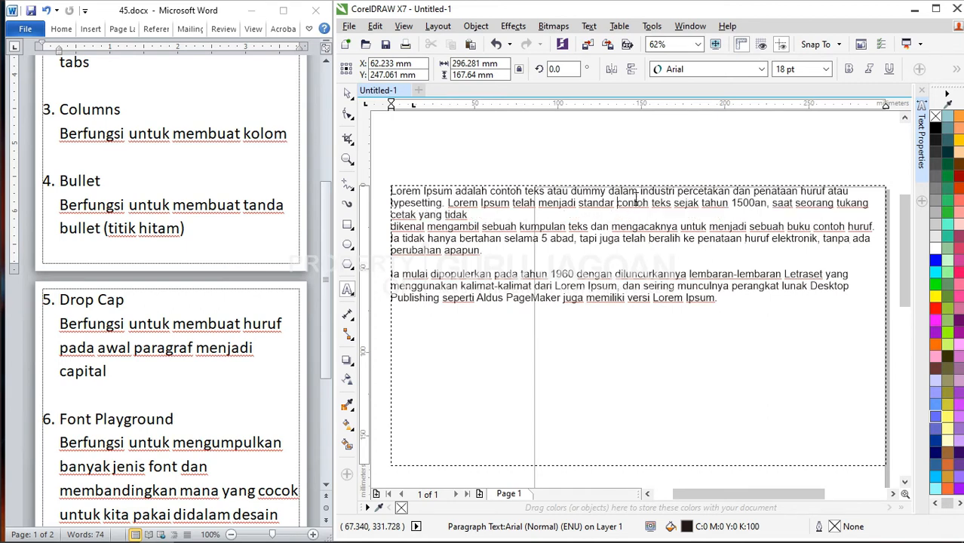
{"action": "left_click", "coordinate": [476, 216]}
{"action": "key", "text": "Delete"}
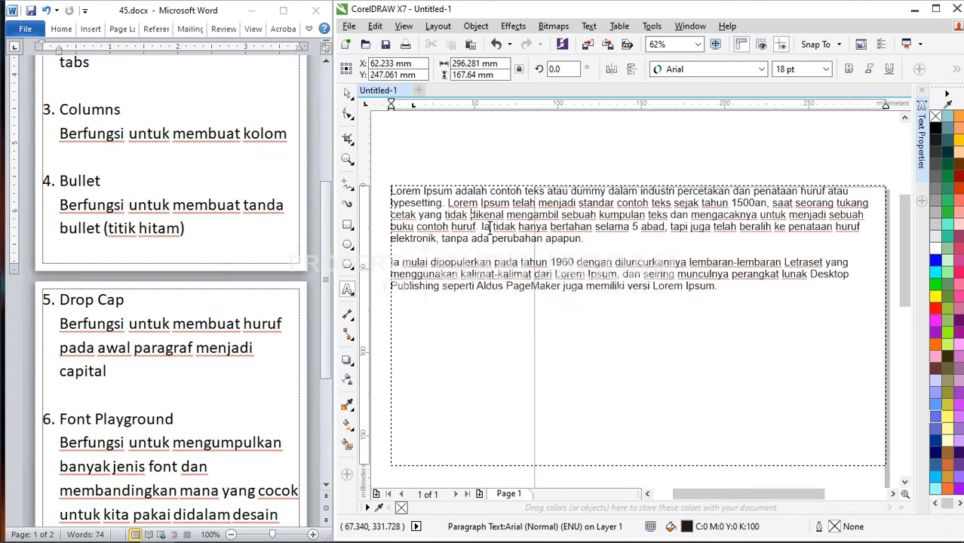
- Preview drop caps on all the text of both paragraphs, with the Drop Cap dialog moved clear of the text
{"action": "key", "text": "ctrl+a"}
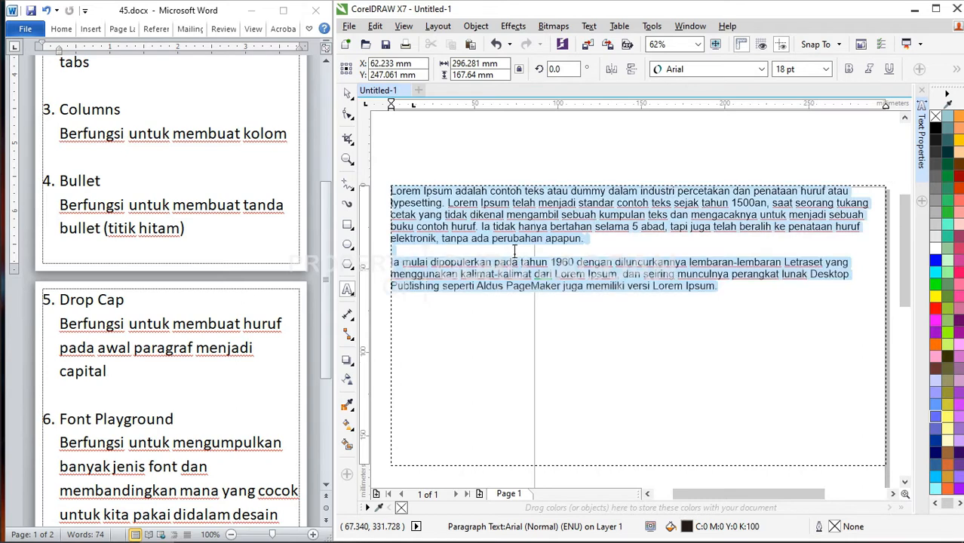
{"action": "left_click", "coordinate": [589, 26]}
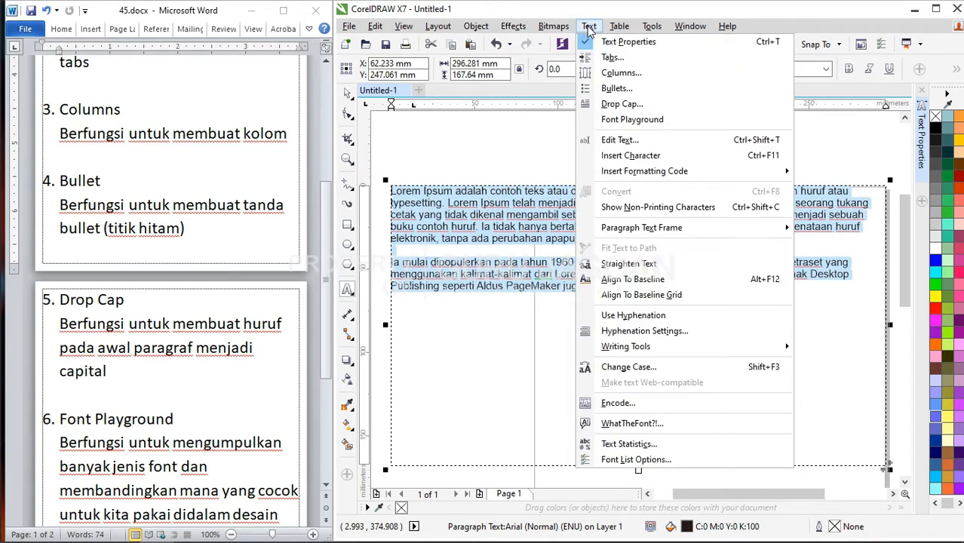
{"action": "left_click", "coordinate": [619, 105]}
{"action": "left_click", "coordinate": [162, 194]}
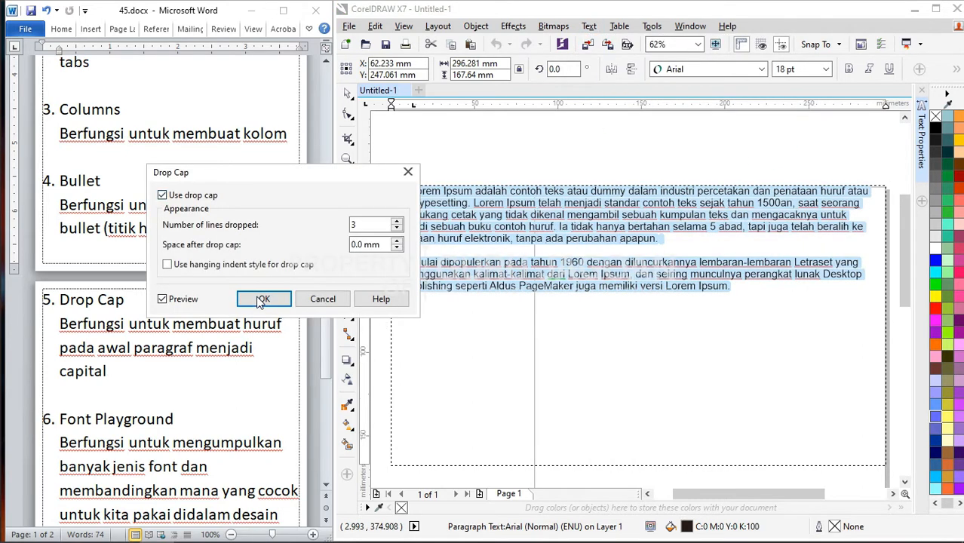
{"action": "left_click_drag", "start_coordinate": [334, 180], "coordinate": [194, 150]}
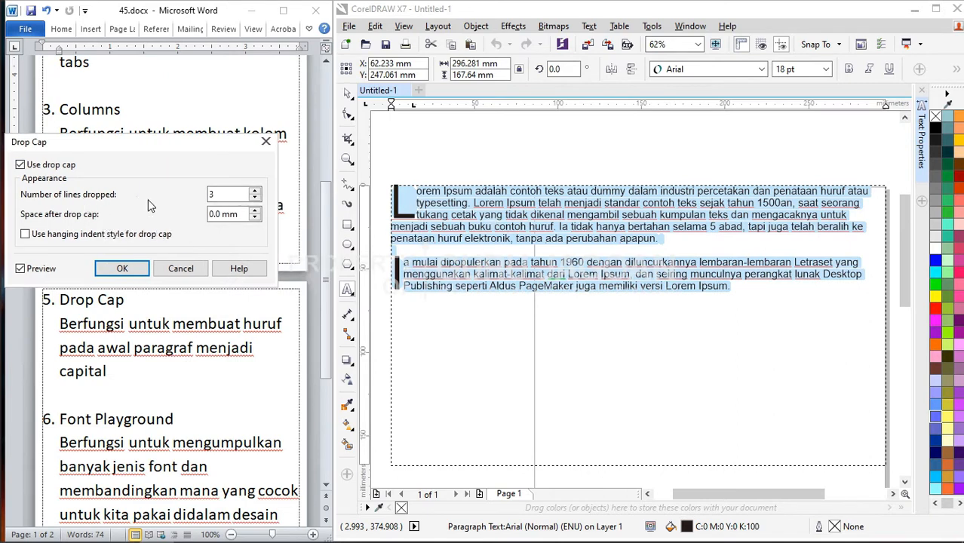
- Try 6 dropped lines for the drop caps, and return the number of lines to 3
{"action": "left_click", "coordinate": [255, 192]}
{"action": "left_click", "coordinate": [255, 191]}
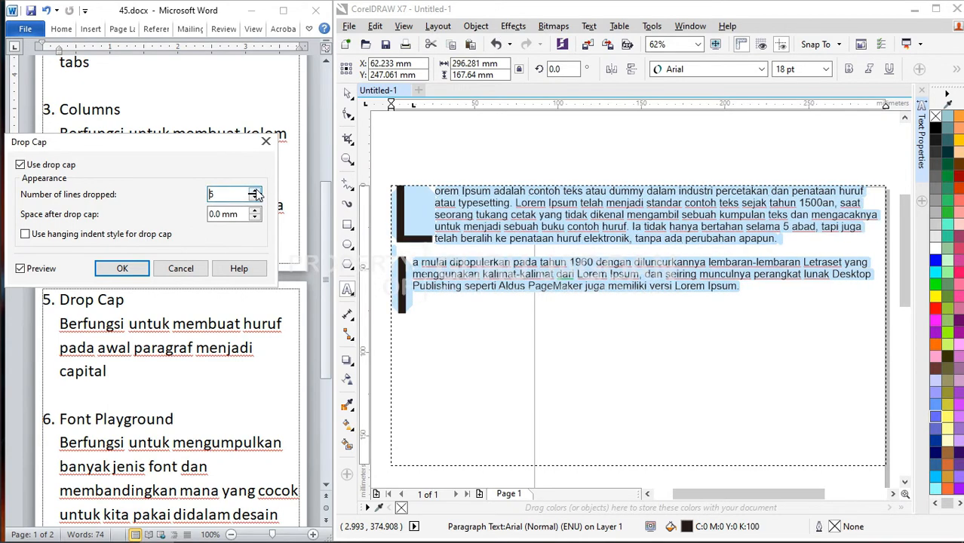
{"action": "left_click", "coordinate": [255, 191]}
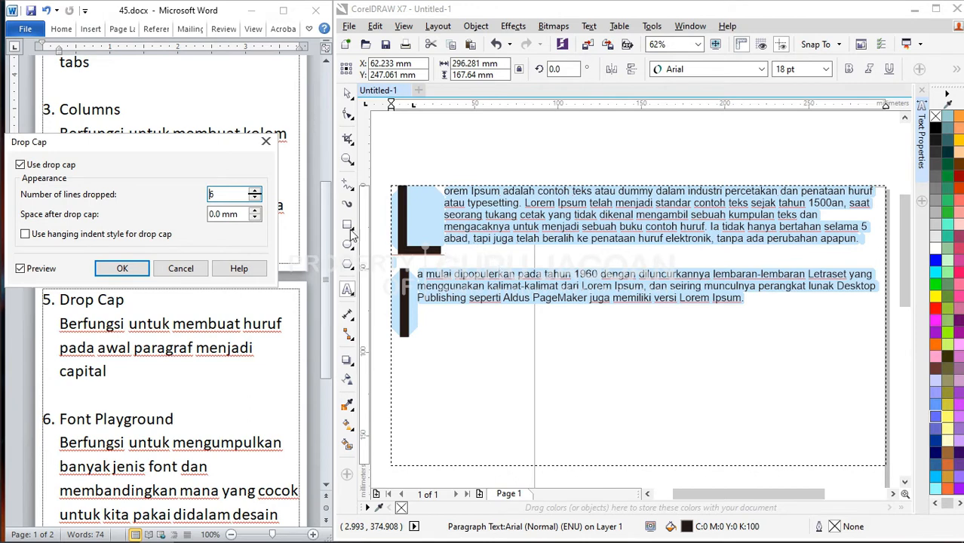
{"action": "left_click", "coordinate": [256, 197]}
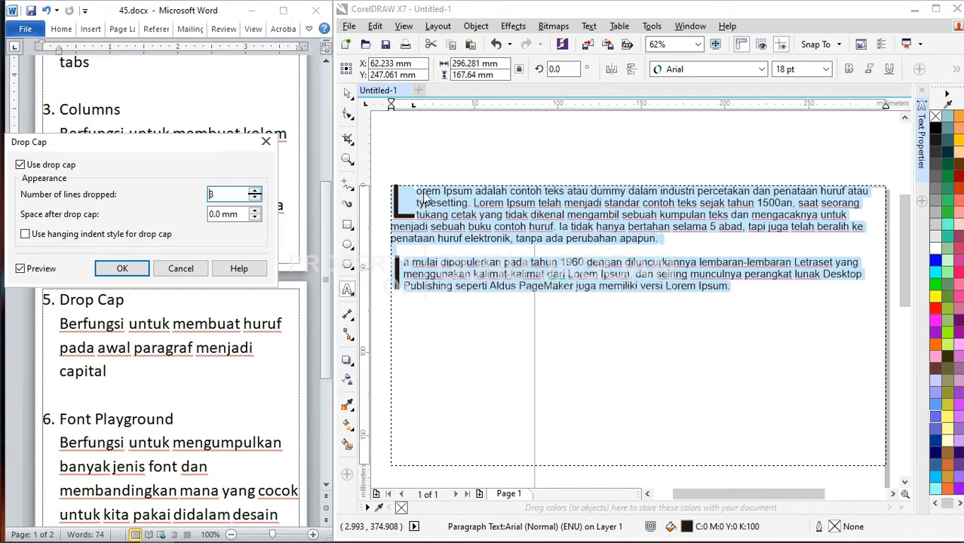
- Set the space after the drop cap to 5 mm, and discard the drop cap settings
{"action": "left_click", "coordinate": [254, 210]}
{"action": "left_click", "coordinate": [254, 211]}
{"action": "left_click", "coordinate": [254, 212]}
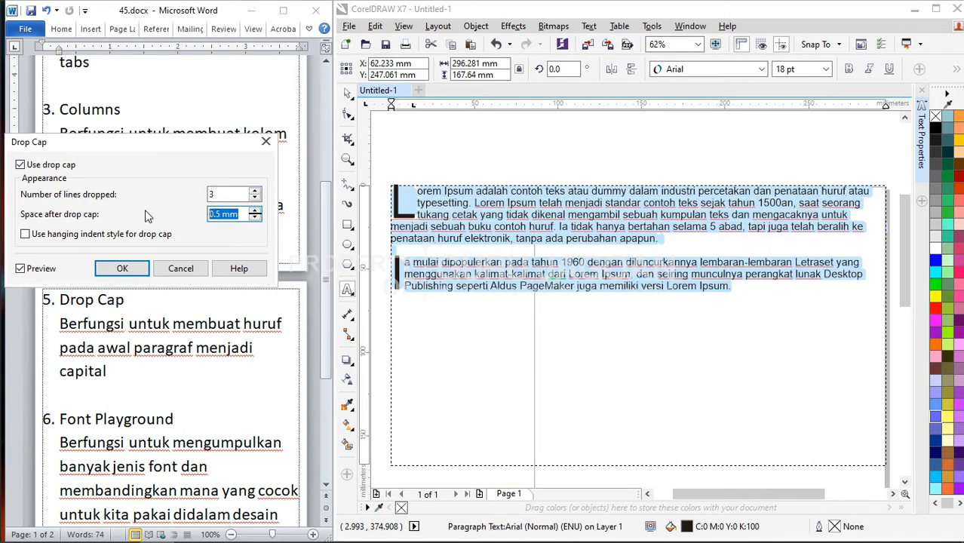
{"action": "type", "text": "5"}
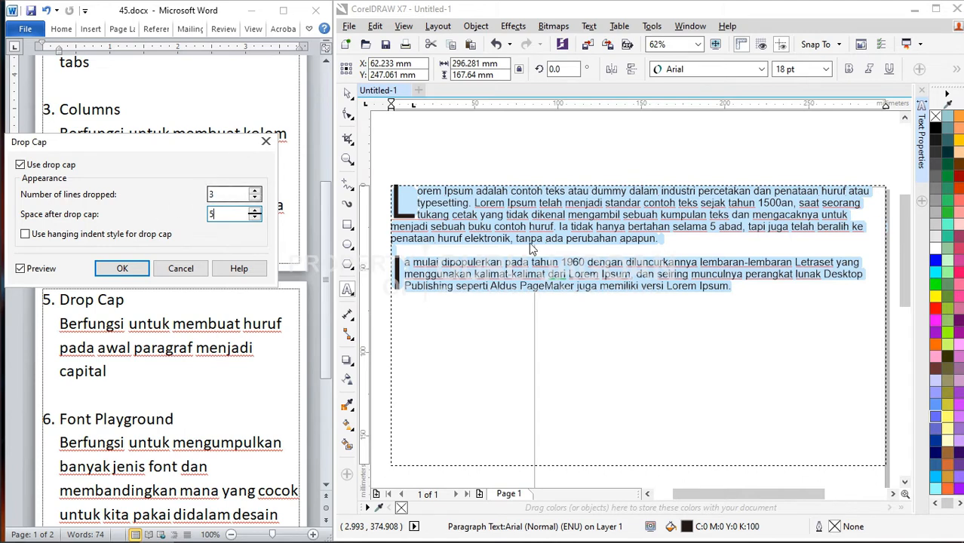
{"action": "left_click", "coordinate": [235, 198]}
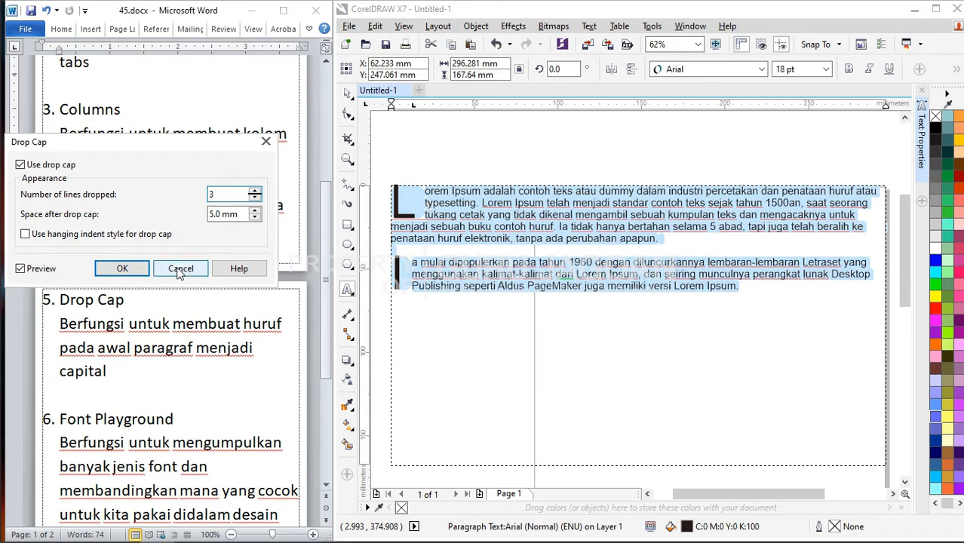
{"action": "left_click", "coordinate": [265, 141]}
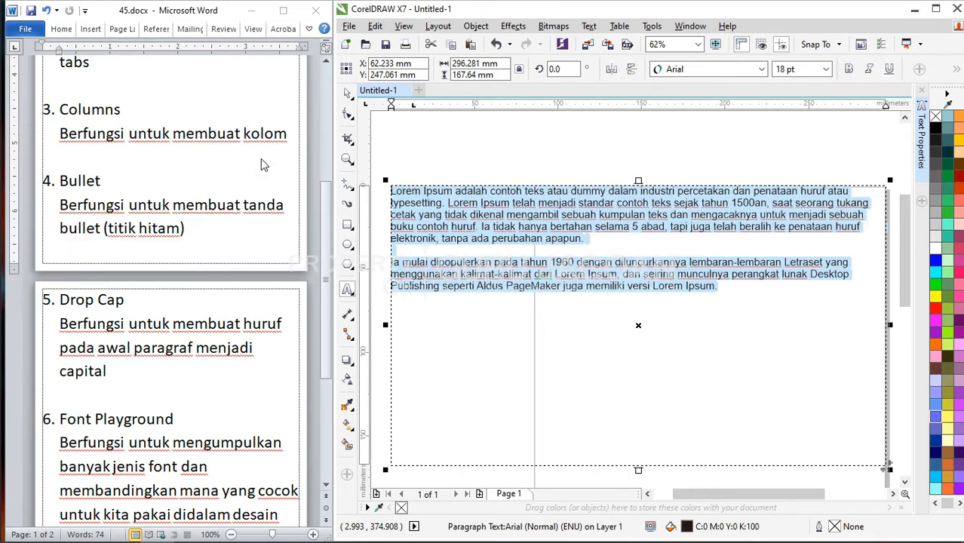
- Bring the Font Playground note into view in the Word document, and open Font Playground with the paragraph text frame selected as an object
{"action": "scroll", "coordinate": [196, 261], "scroll_direction": "down", "scroll_amount": 5}
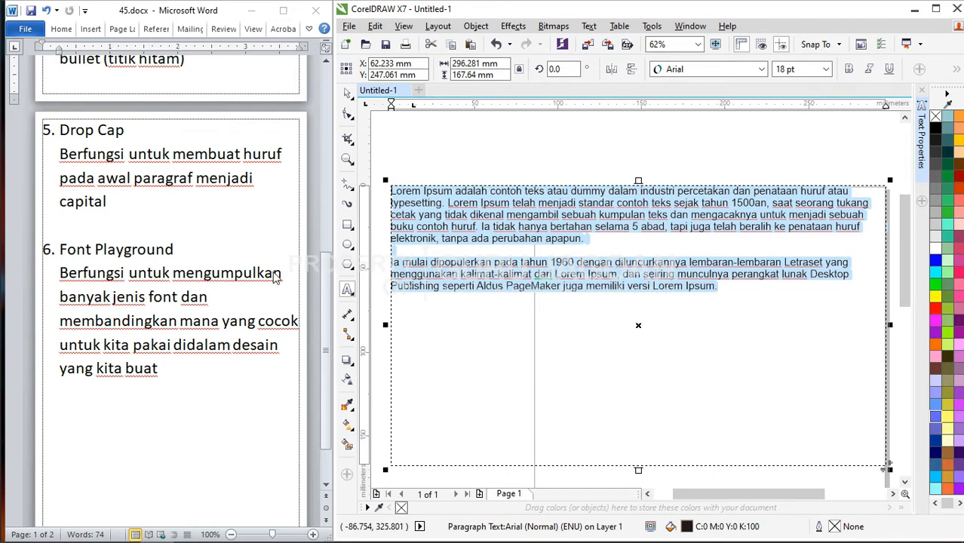
{"action": "left_click", "coordinate": [428, 225]}
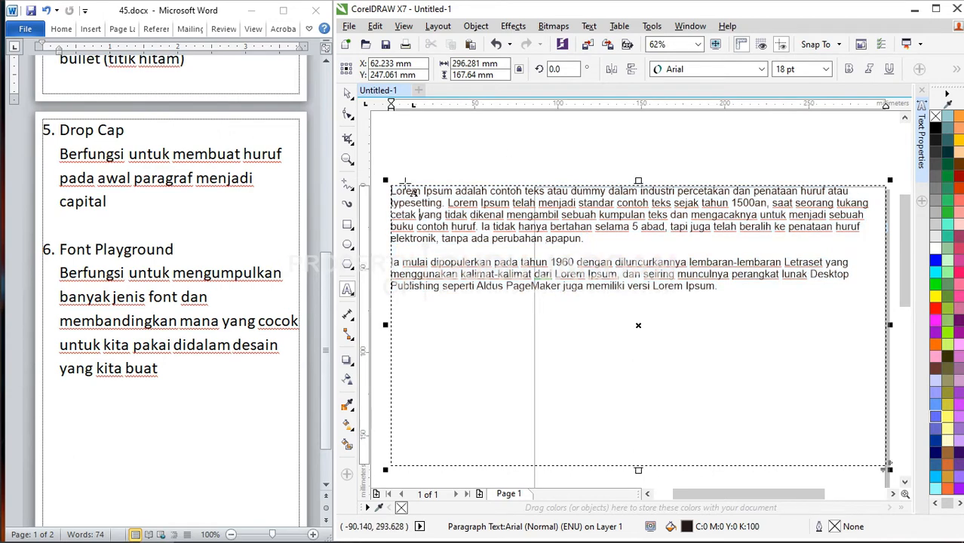
{"action": "left_click", "coordinate": [348, 95]}
{"action": "left_click", "coordinate": [414, 209]}
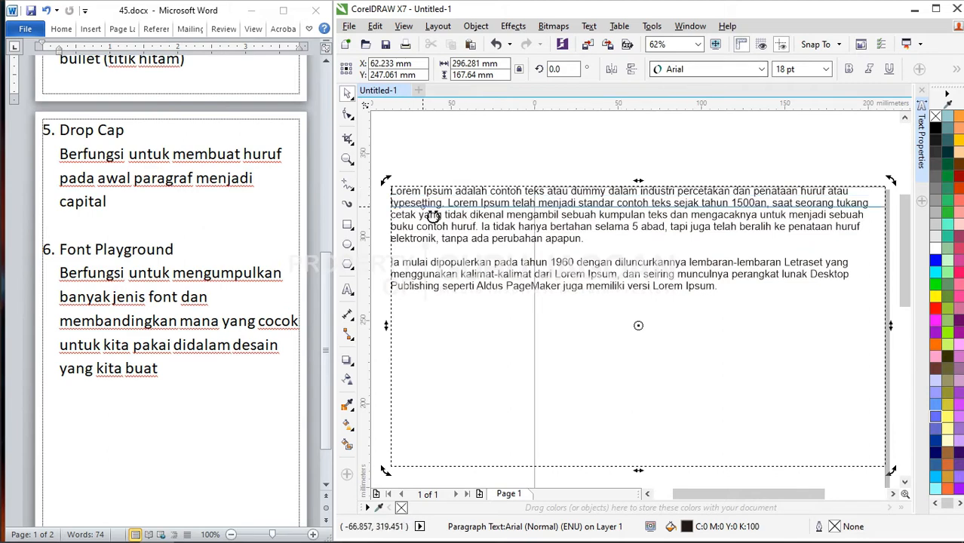
{"action": "left_click", "coordinate": [589, 26]}
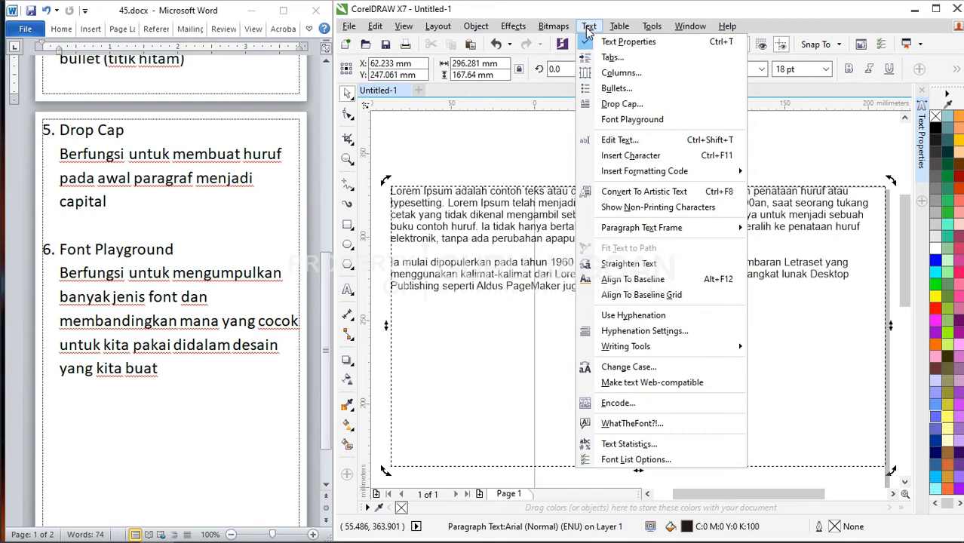
{"action": "left_click", "coordinate": [622, 122]}
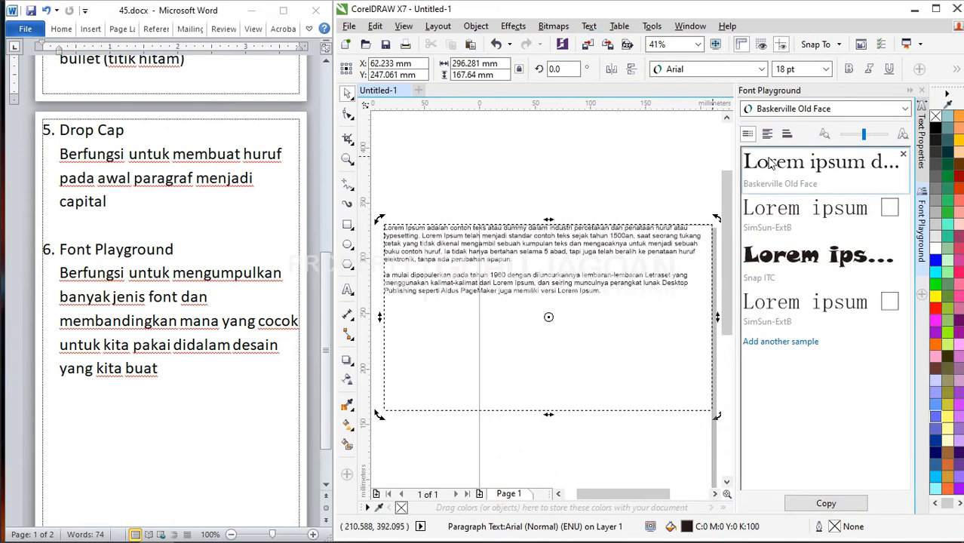
- Remove the existing Font Playground samples down to a single one, and set that sample's font to Arial
{"action": "left_click", "coordinate": [904, 156]}
{"action": "left_click", "coordinate": [905, 158]}
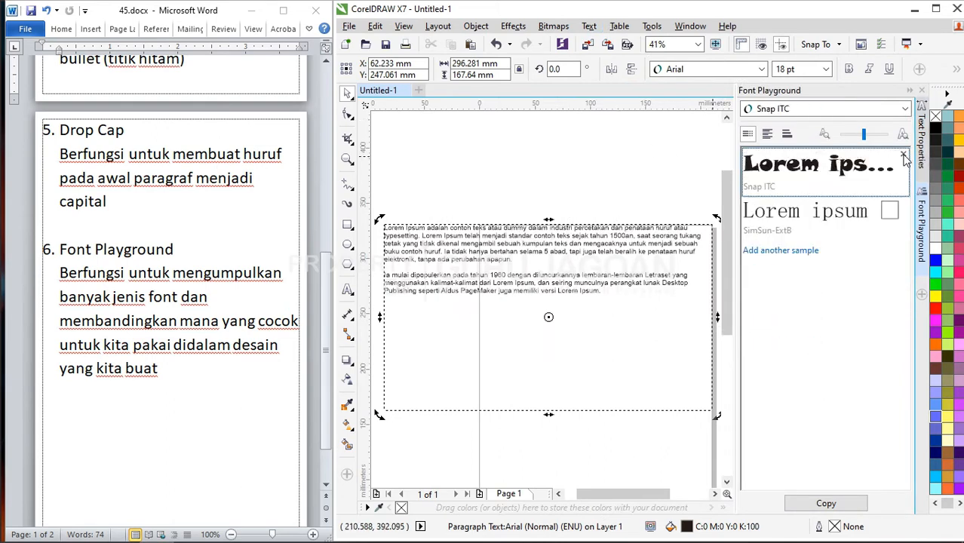
{"action": "left_click", "coordinate": [905, 156]}
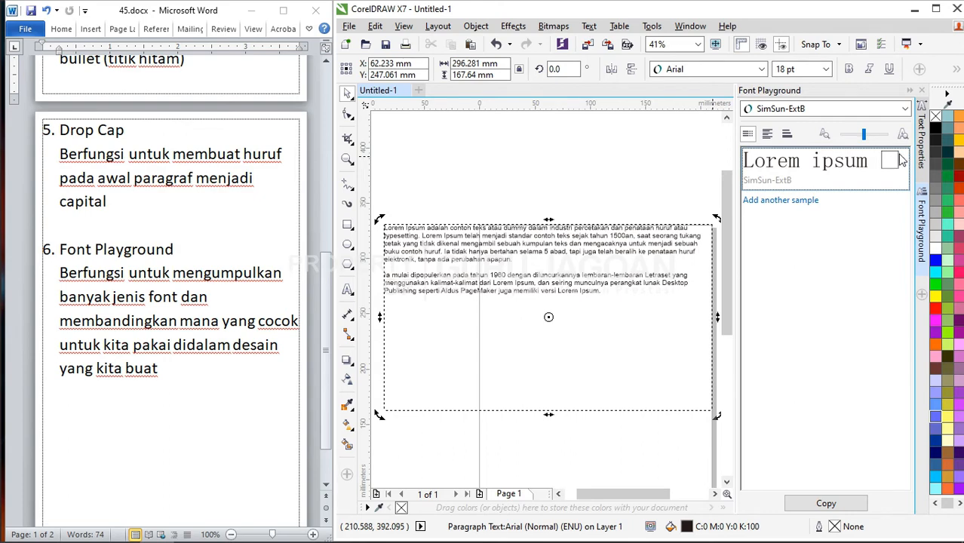
{"action": "left_click", "coordinate": [807, 112]}
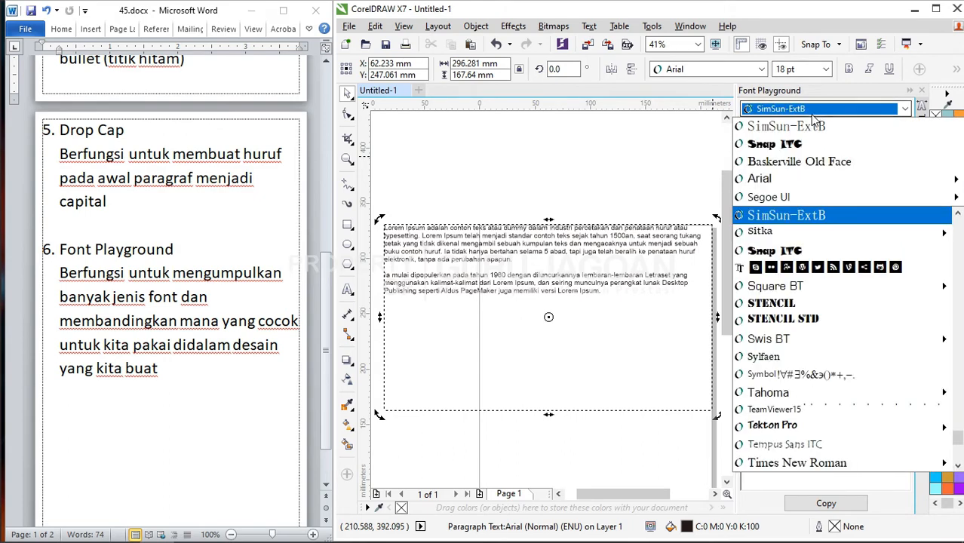
{"action": "left_click", "coordinate": [789, 181]}
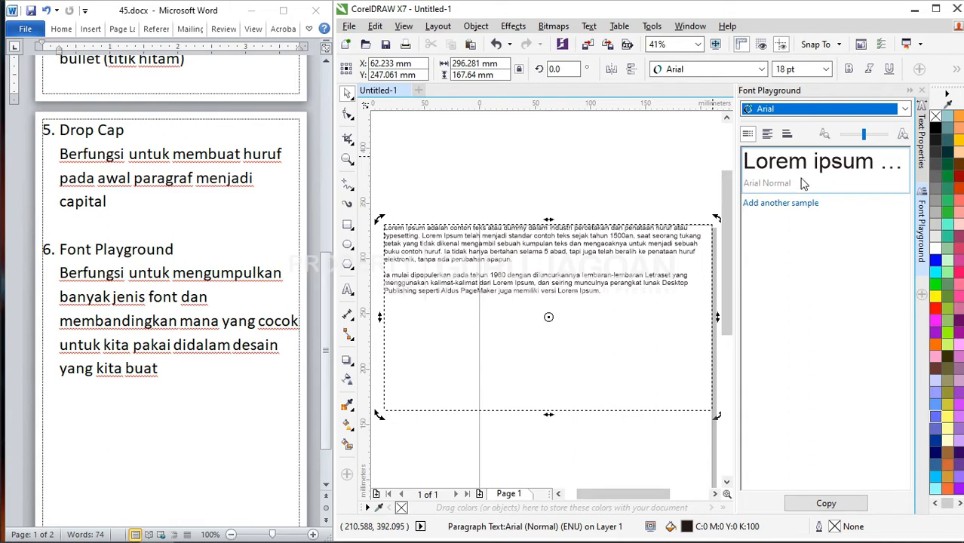
- Add two more font samples, setting the second to Segoe UI and the third to Ravie
{"action": "left_click", "coordinate": [779, 204]}
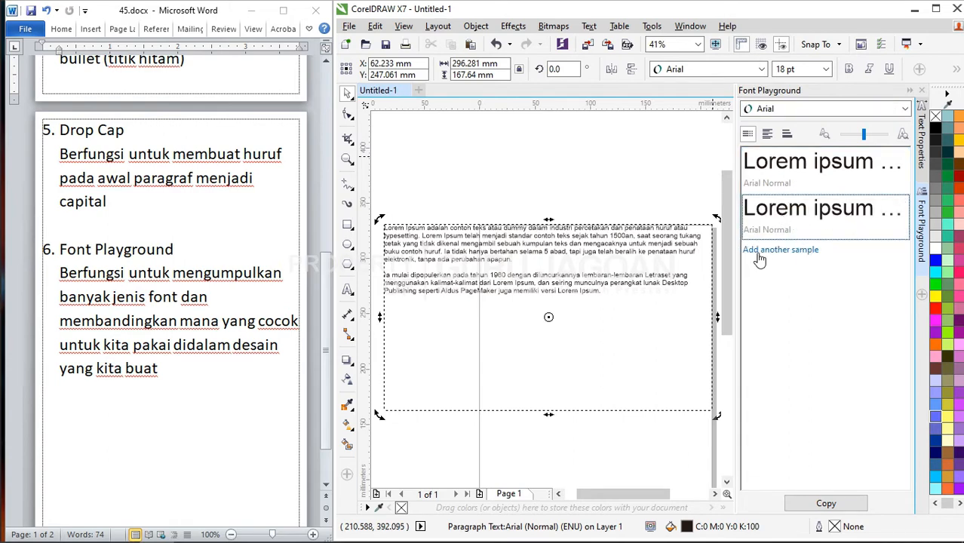
{"action": "left_click", "coordinate": [801, 112]}
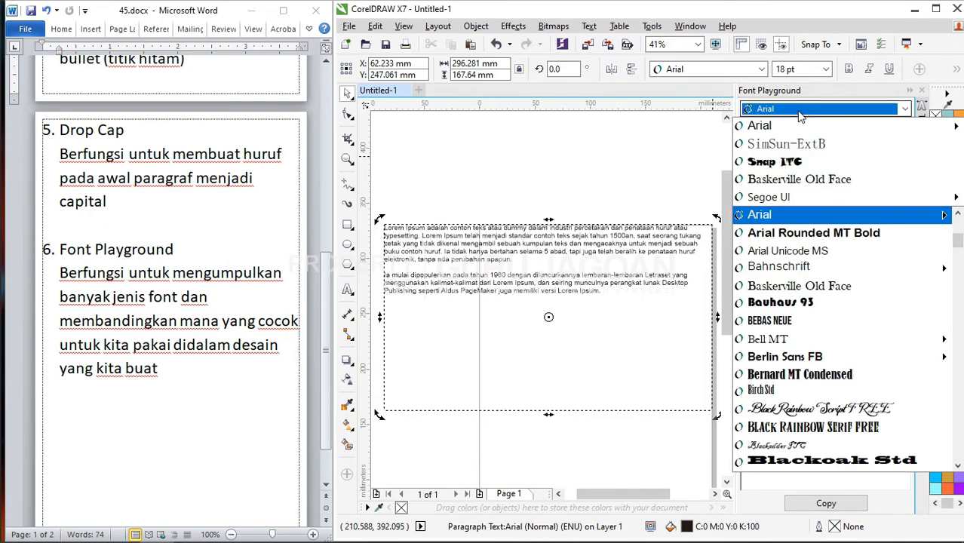
{"action": "left_click", "coordinate": [800, 197]}
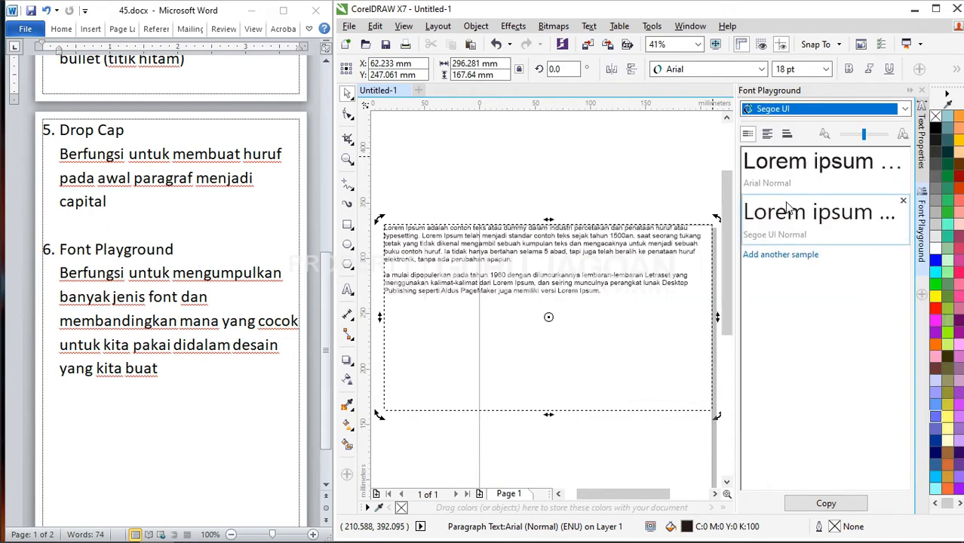
{"action": "left_click", "coordinate": [806, 257]}
{"action": "left_click", "coordinate": [800, 110]}
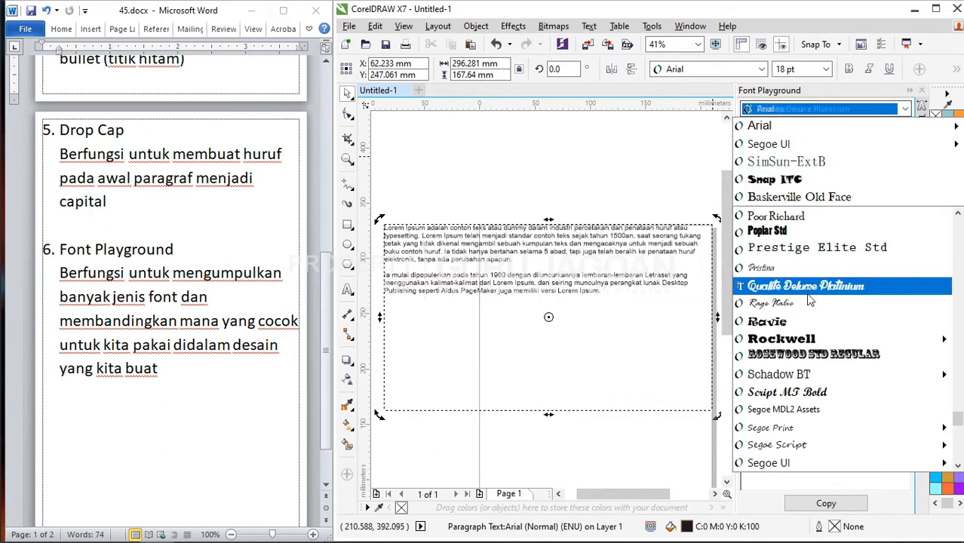
{"action": "left_click", "coordinate": [799, 322]}
- Add a fourth font sample and set its font to Script MT Bold
{"action": "left_click", "coordinate": [804, 307]}
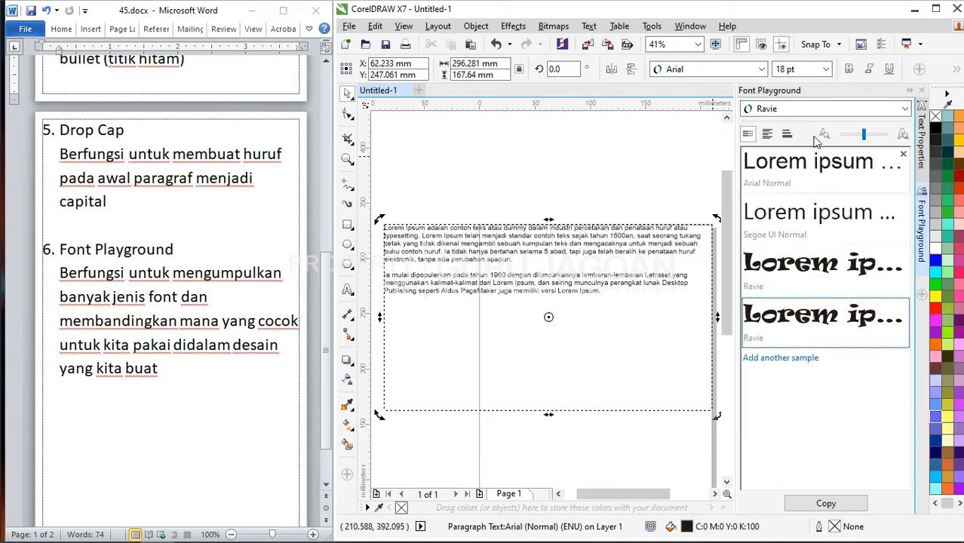
{"action": "left_click", "coordinate": [798, 110]}
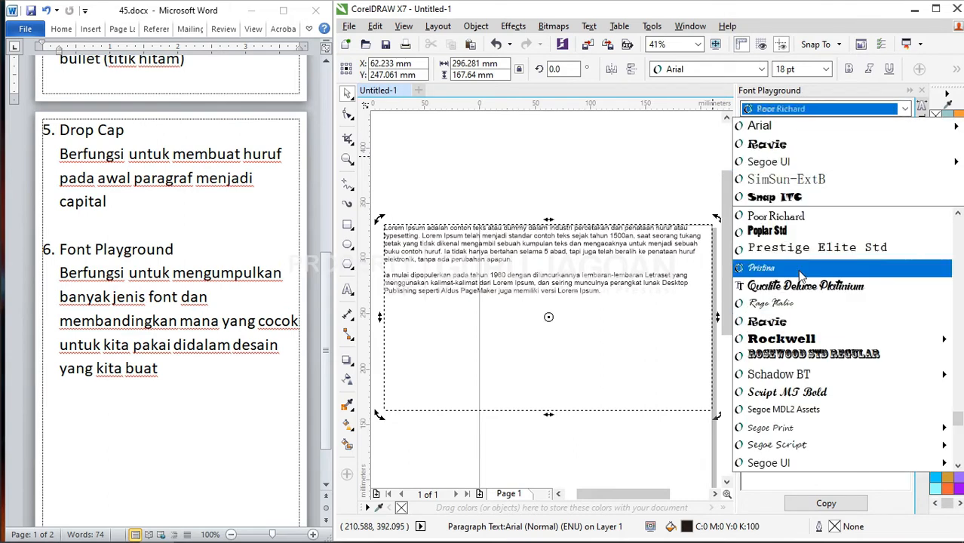
{"action": "left_click", "coordinate": [799, 392]}
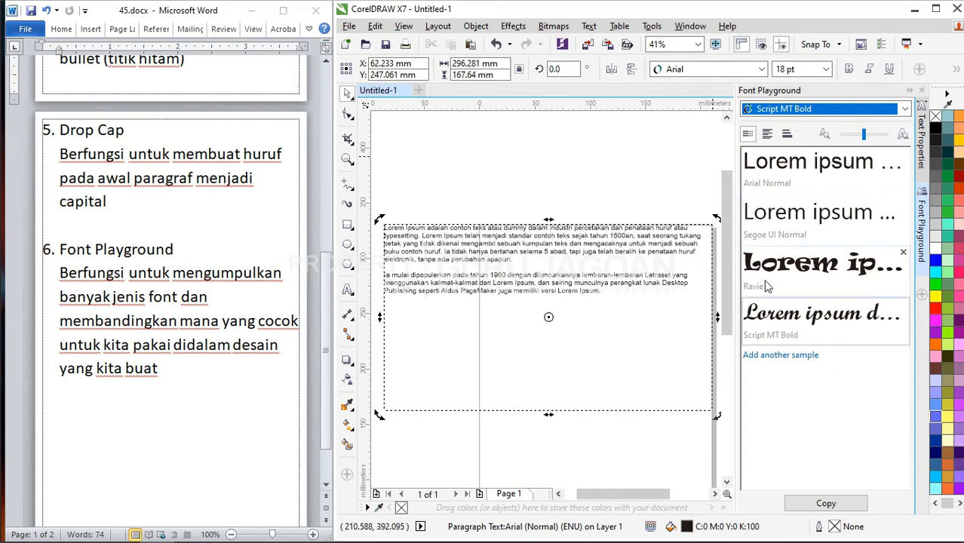
- Try the Ravie font on the paragraph text to compare it with the Ravie sample, and undo the font change
{"action": "left_click", "coordinate": [800, 270]}
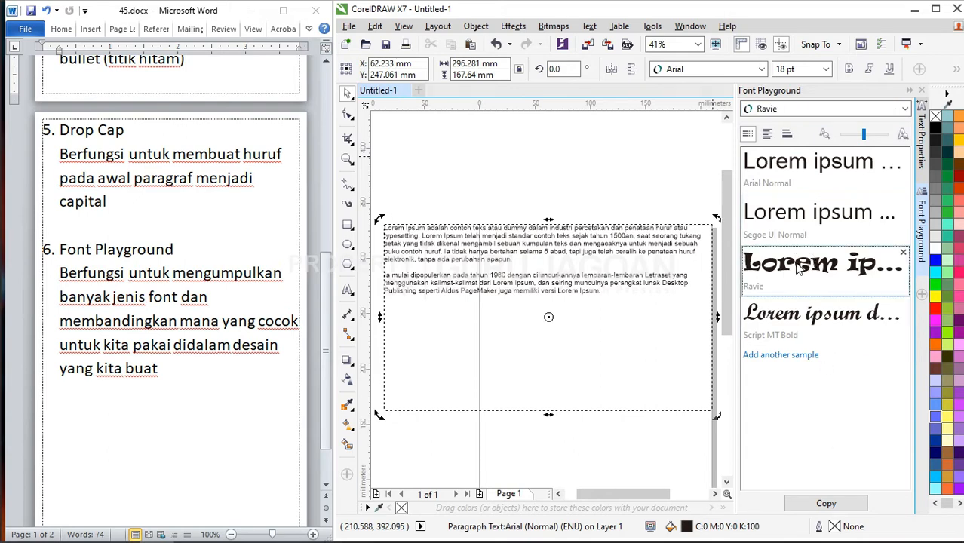
{"action": "left_click", "coordinate": [688, 70]}
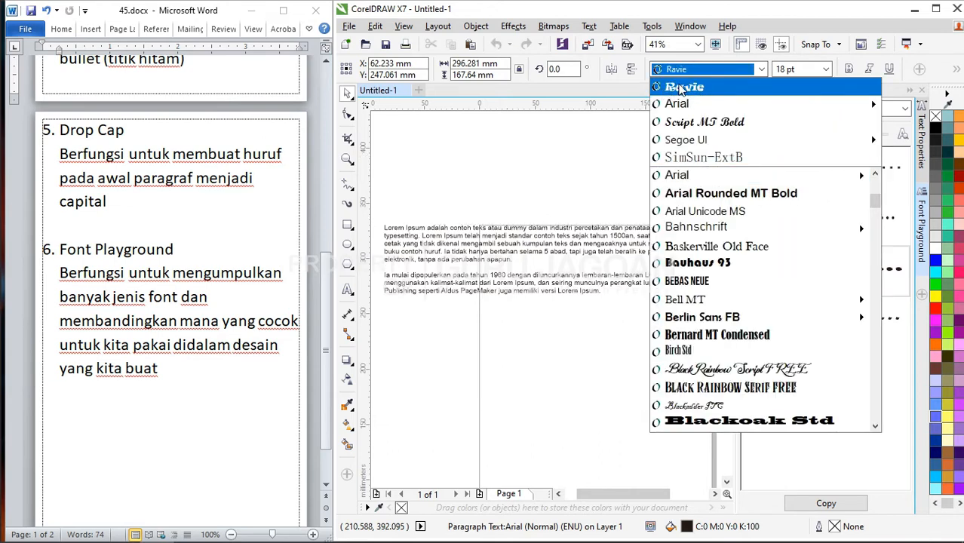
{"action": "left_click", "coordinate": [685, 88]}
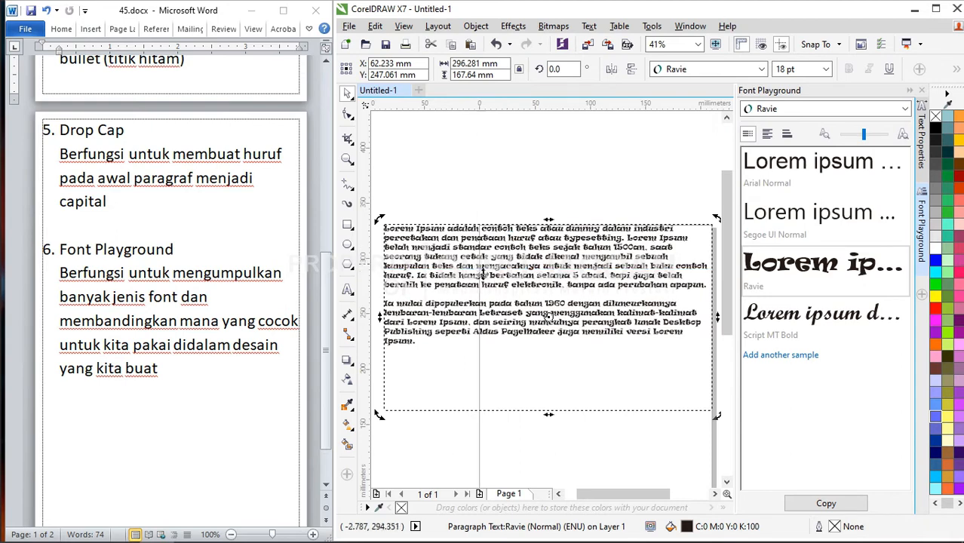
{"action": "scroll", "coordinate": [470, 262], "scroll_direction": "up", "scroll_amount": 2}
{"action": "scroll", "coordinate": [458, 242], "scroll_direction": "down", "scroll_amount": 2}
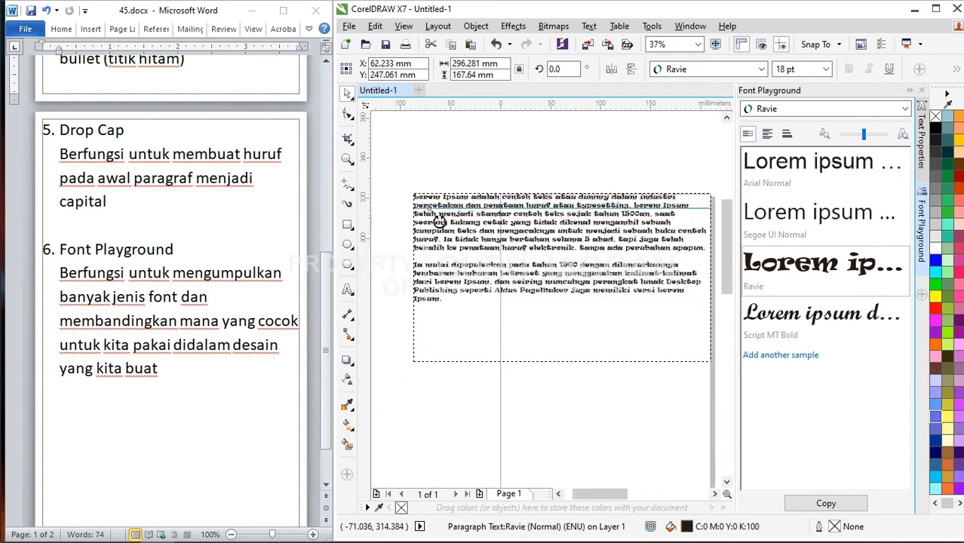
{"action": "scroll", "coordinate": [437, 222], "scroll_direction": "up", "scroll_amount": 2}
{"action": "scroll", "coordinate": [413, 192], "scroll_direction": "up", "scroll_amount": 2}
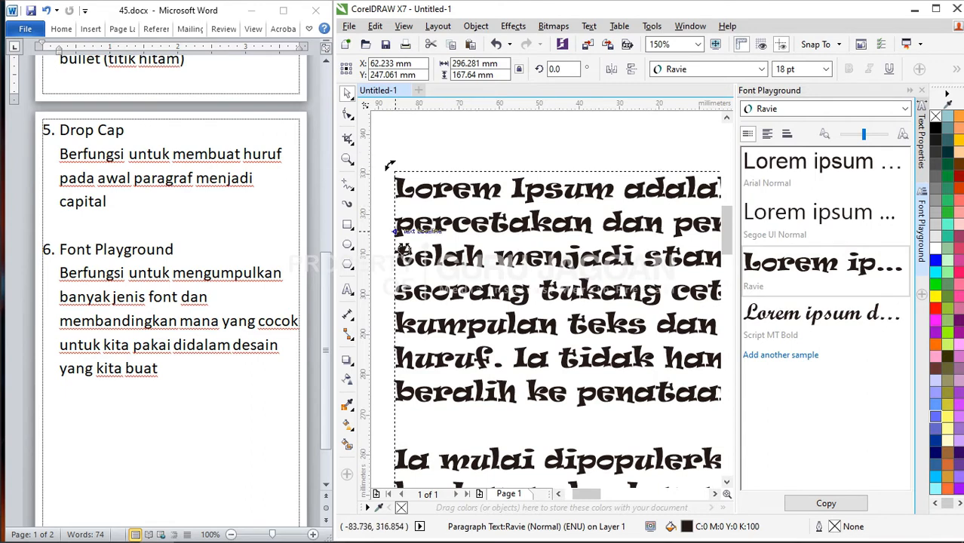
{"action": "key", "text": "ctrl+z"}
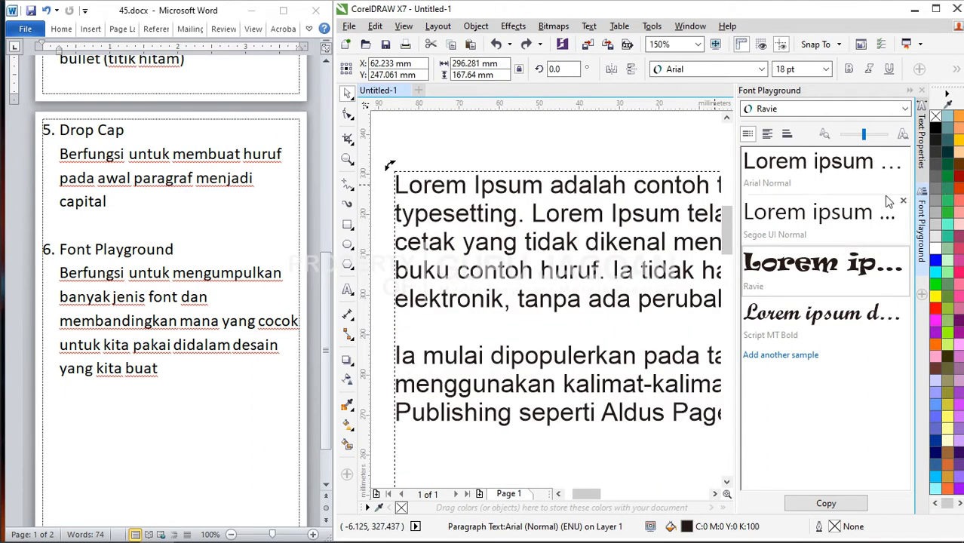
- Set the paragraph text's font to Segoe UI, and try Prestige Elite Std on it before undoing that last change
{"action": "left_click", "coordinate": [679, 69]}
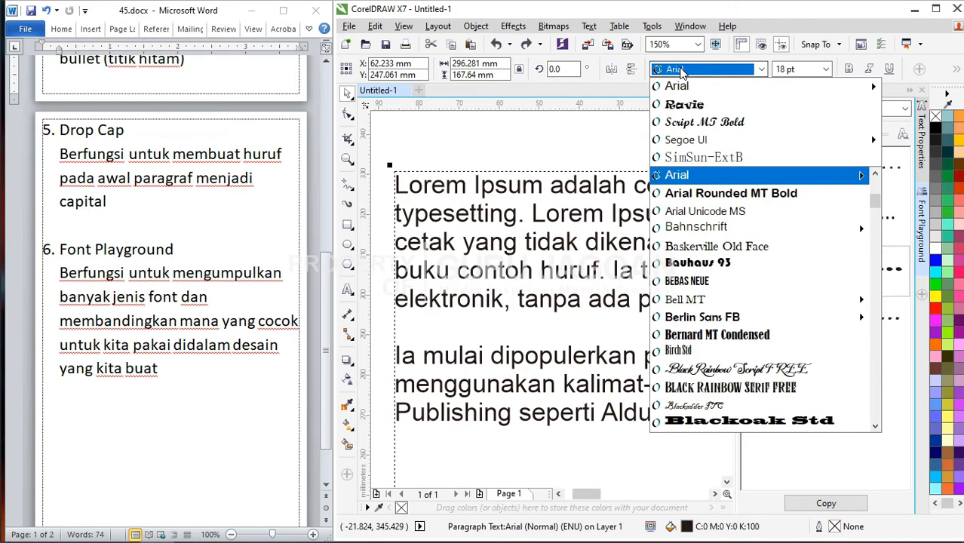
{"action": "left_click", "coordinate": [692, 139]}
{"action": "left_click", "coordinate": [693, 69]}
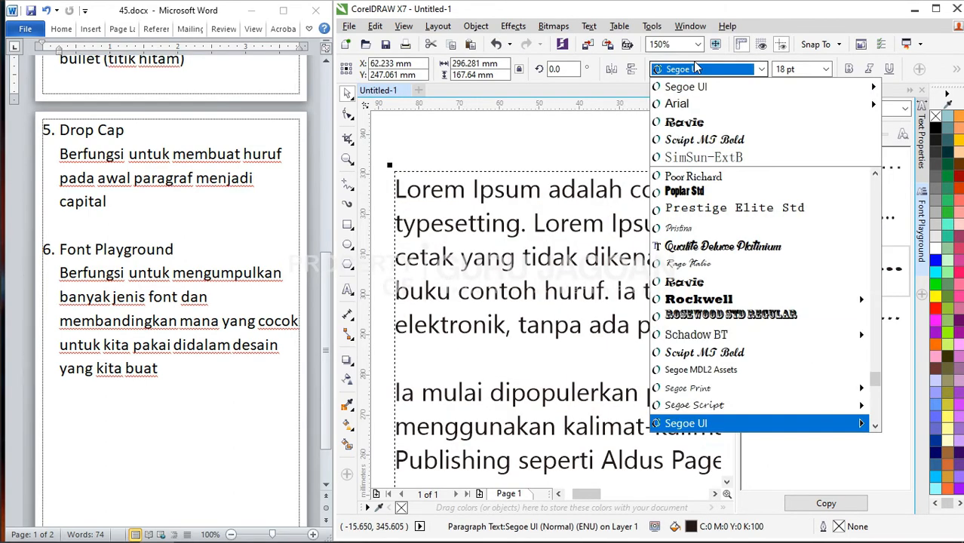
{"action": "left_click", "coordinate": [692, 209]}
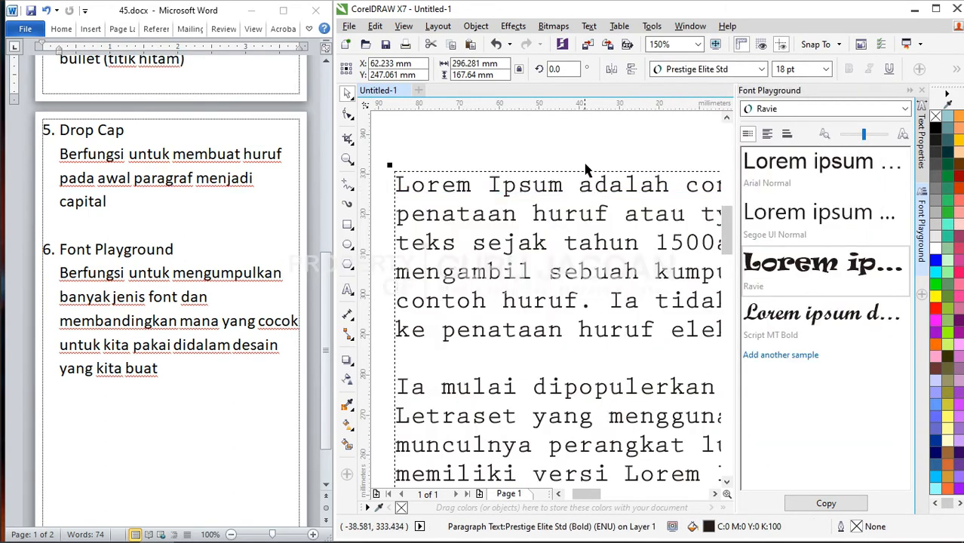
{"action": "key", "text": "ctrl+z"}
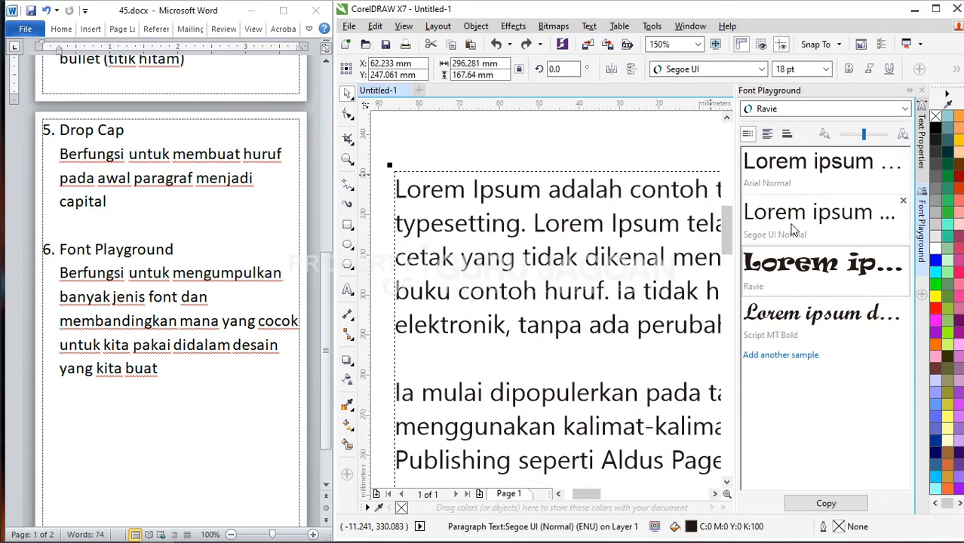
- Preview Arial on the paragraph text for comparison with the Arial sample, without applying it
{"action": "left_click", "coordinate": [783, 171]}
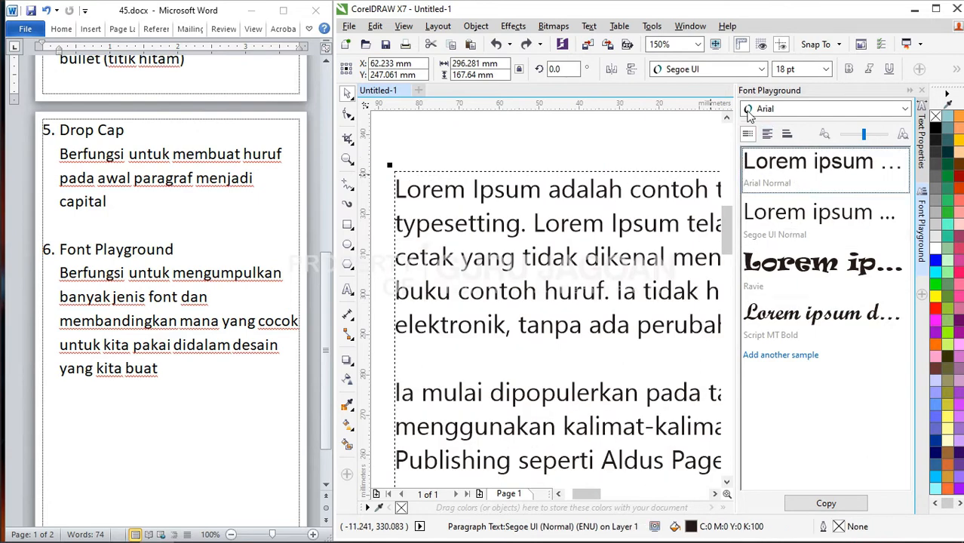
{"action": "left_click", "coordinate": [716, 68]}
{"action": "mouse_move", "coordinate": [686, 89]}
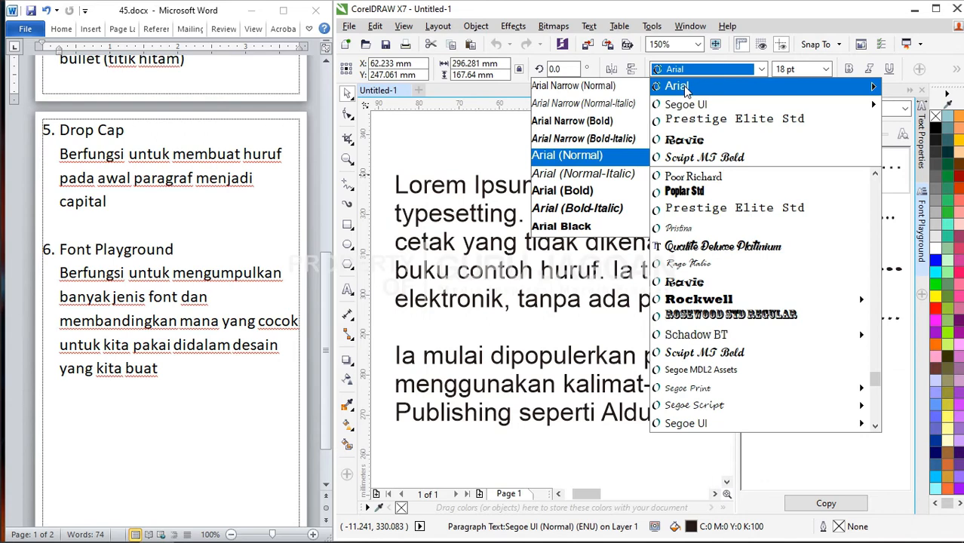
{"action": "left_click", "coordinate": [425, 133]}
- Select the Script MT Bold sample, and set the paragraph text frame's font to Arial Narrow (Bold)
{"action": "left_click", "coordinate": [802, 323]}
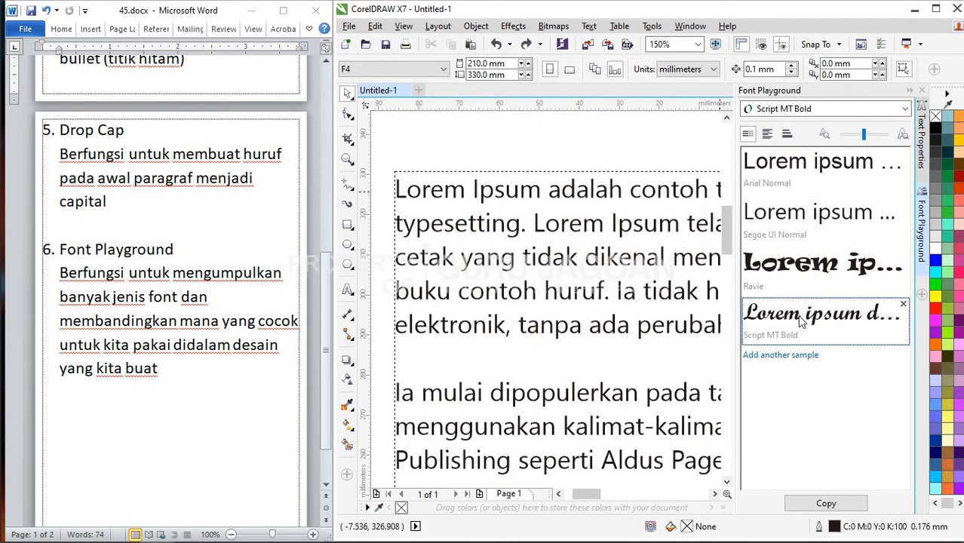
{"action": "left_click", "coordinate": [668, 226]}
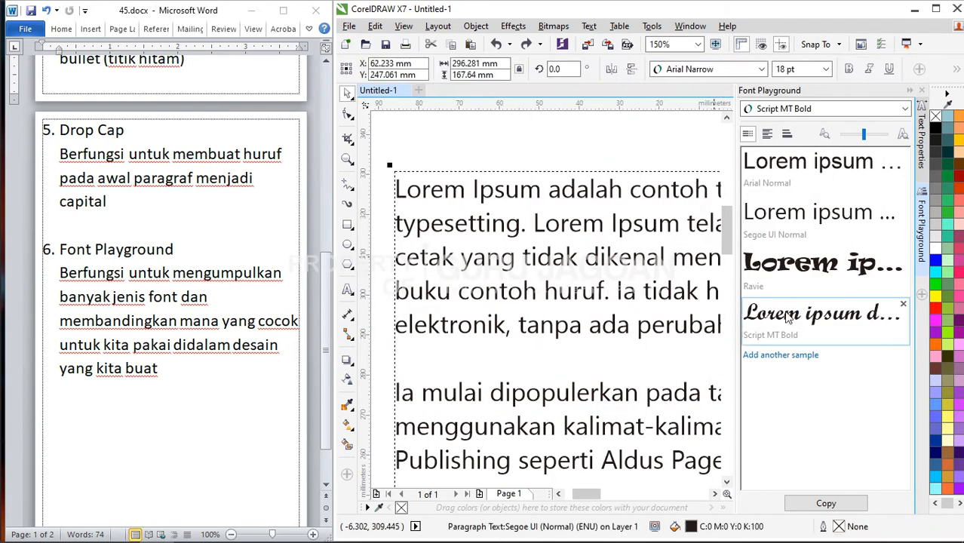
{"action": "left_click", "coordinate": [709, 69]}
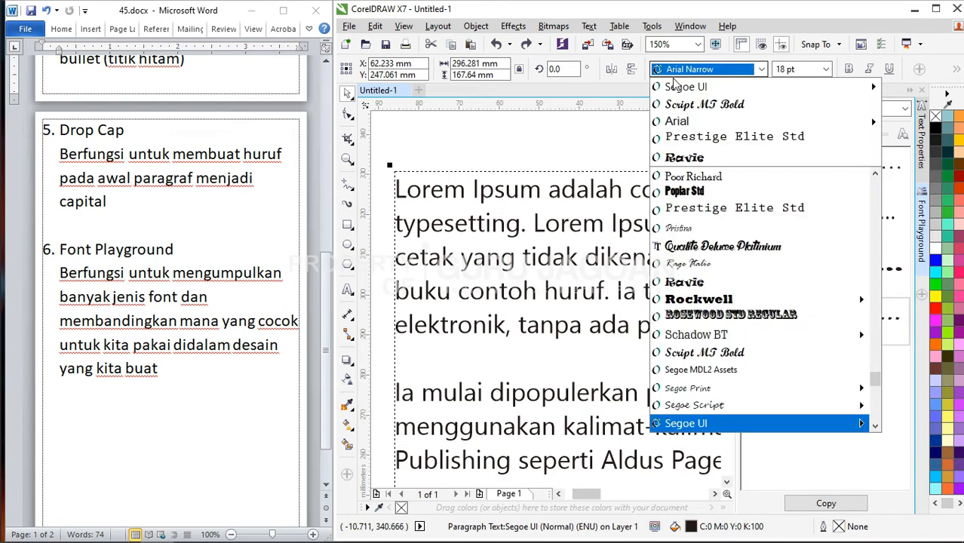
{"action": "left_click", "coordinate": [703, 118]}
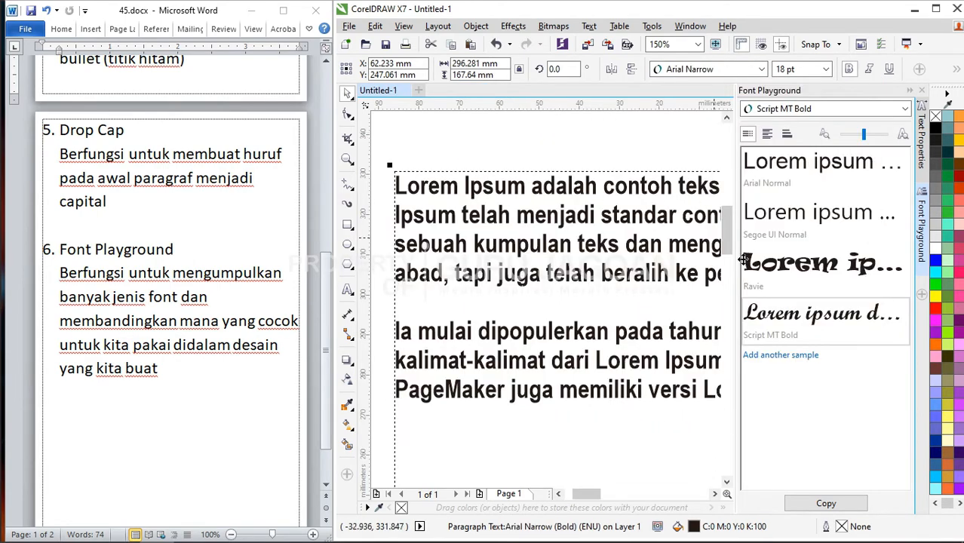
{"action": "left_click", "coordinate": [688, 71]}
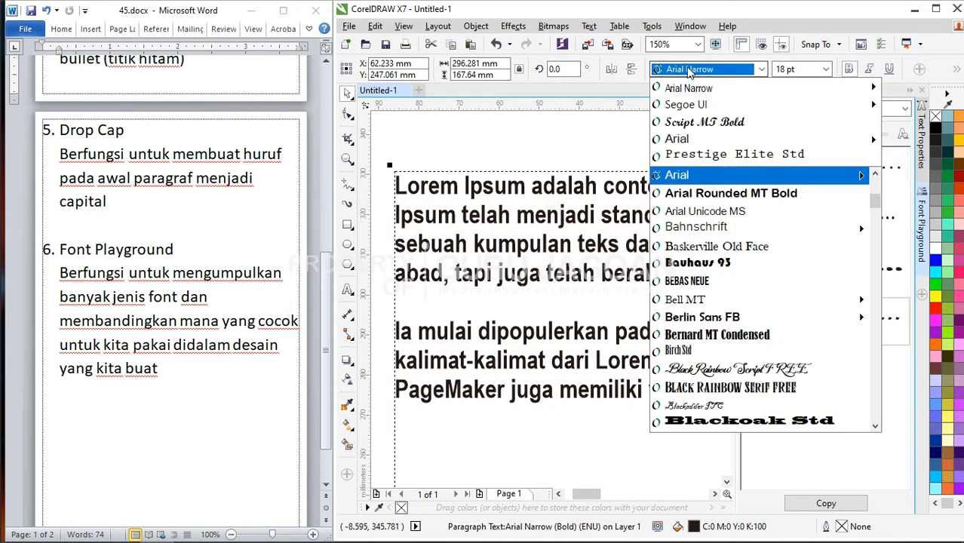
{"action": "left_click", "coordinate": [666, 153]}
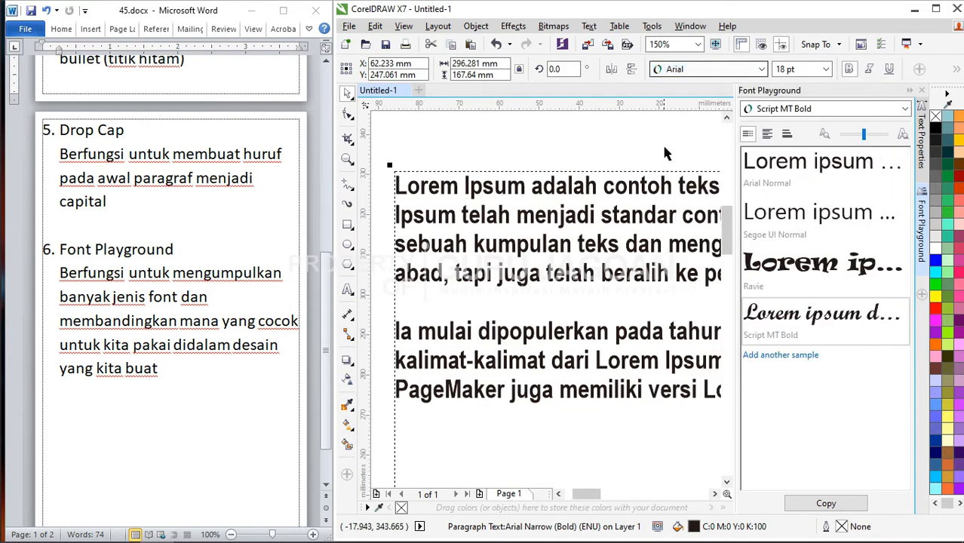
{"action": "left_click", "coordinate": [695, 72]}
{"action": "left_click", "coordinate": [696, 71]}
- Select the Segoe UI sample, preview Segoe UI on the paragraph text without applying it, and deselect the frame
{"action": "left_click", "coordinate": [789, 228]}
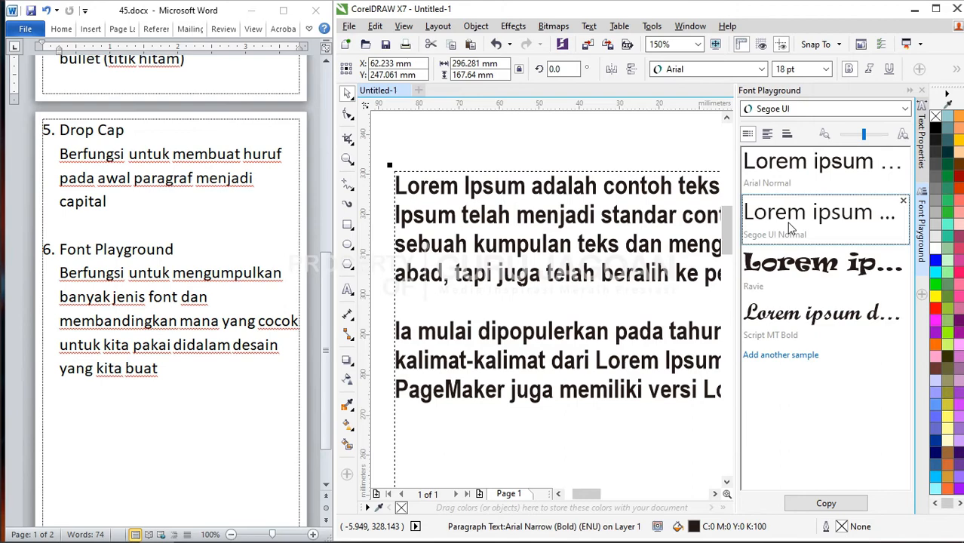
{"action": "left_click", "coordinate": [683, 72]}
{"action": "mouse_move", "coordinate": [690, 89]}
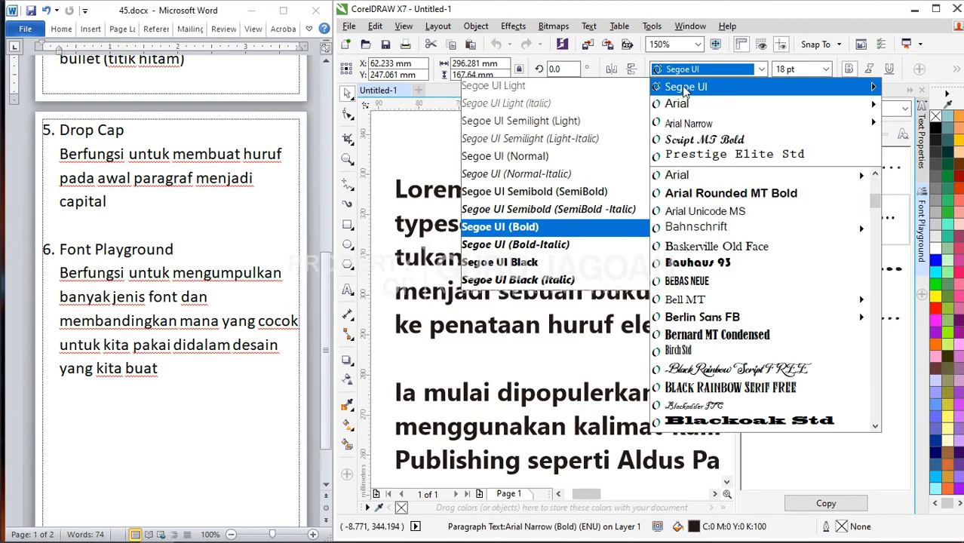
{"action": "left_click", "coordinate": [657, 106]}
{"action": "left_click", "coordinate": [606, 137]}
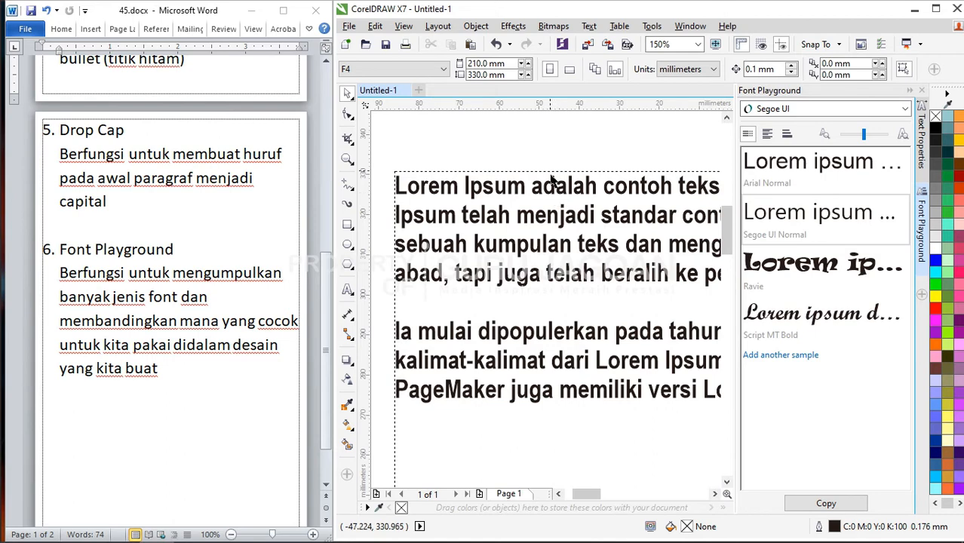
- Show the whole paragraph text frame and examine the text commands that follow Font Playground
{"action": "scroll", "coordinate": [551, 180], "scroll_direction": "down", "scroll_amount": 3}
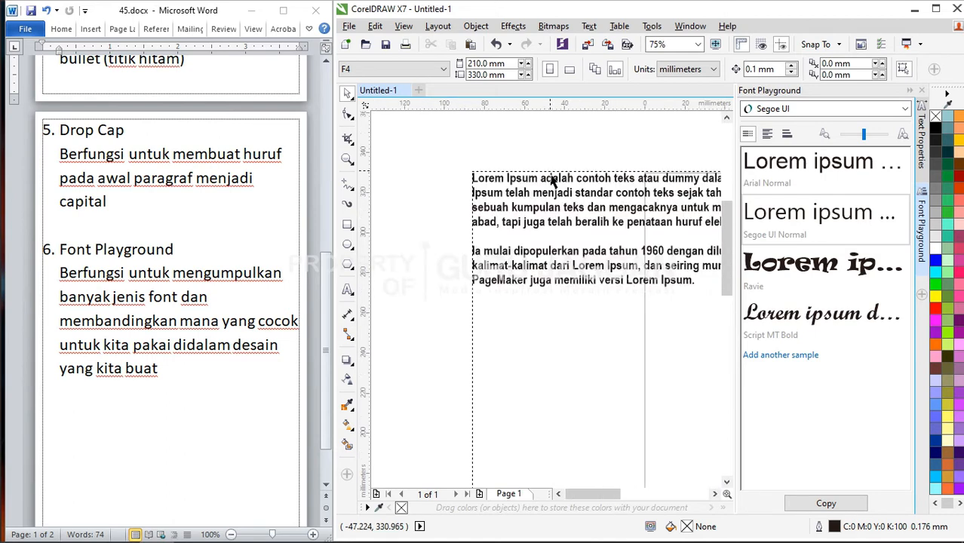
{"action": "left_click", "coordinate": [588, 27]}
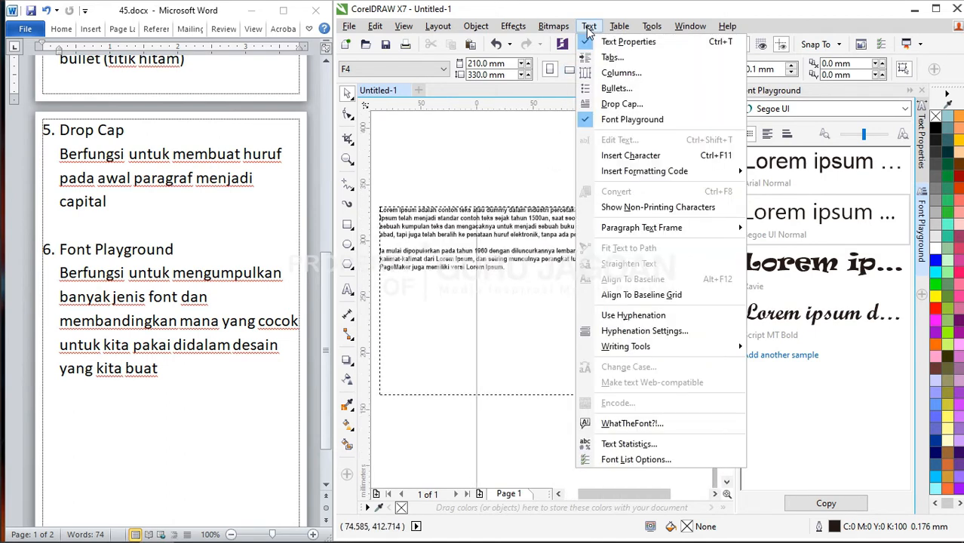